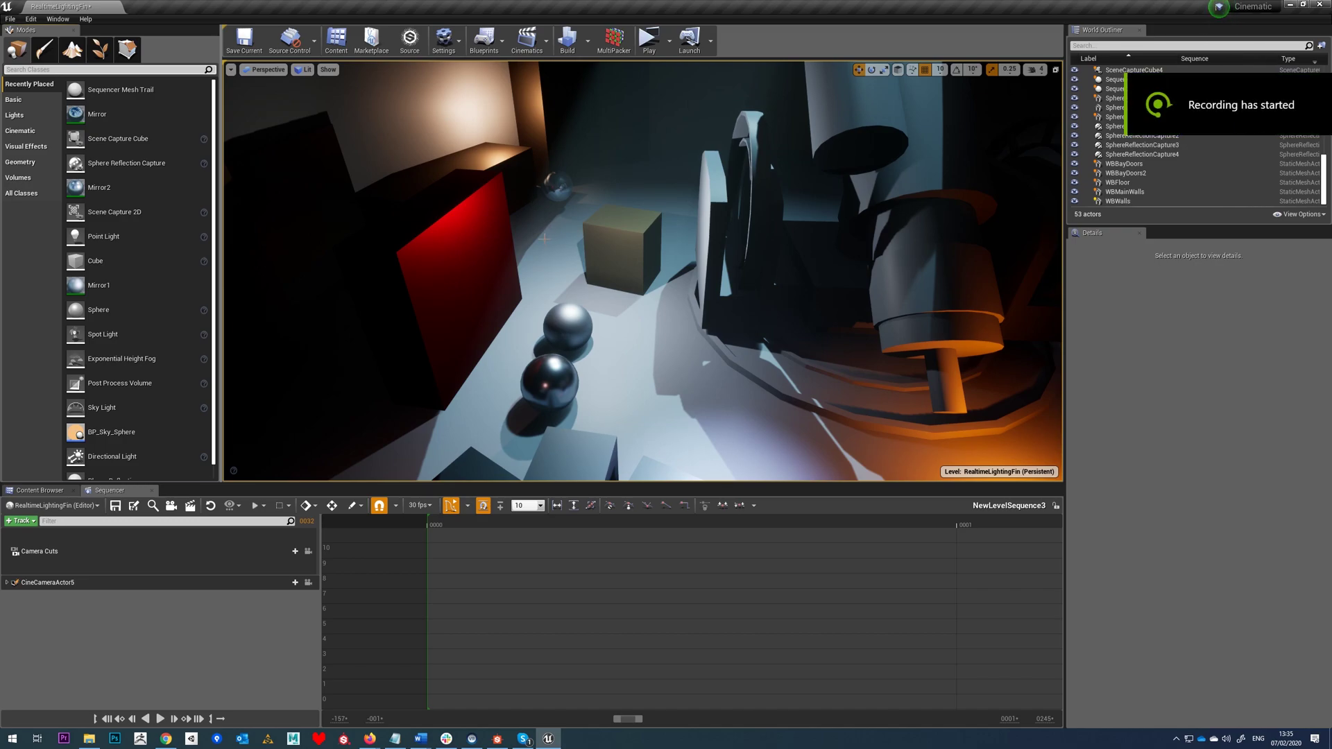
Add a Camera Rig Rail actor to the level beside the cube near the telescope.
right_click_drag(595, 300, 604, 292)
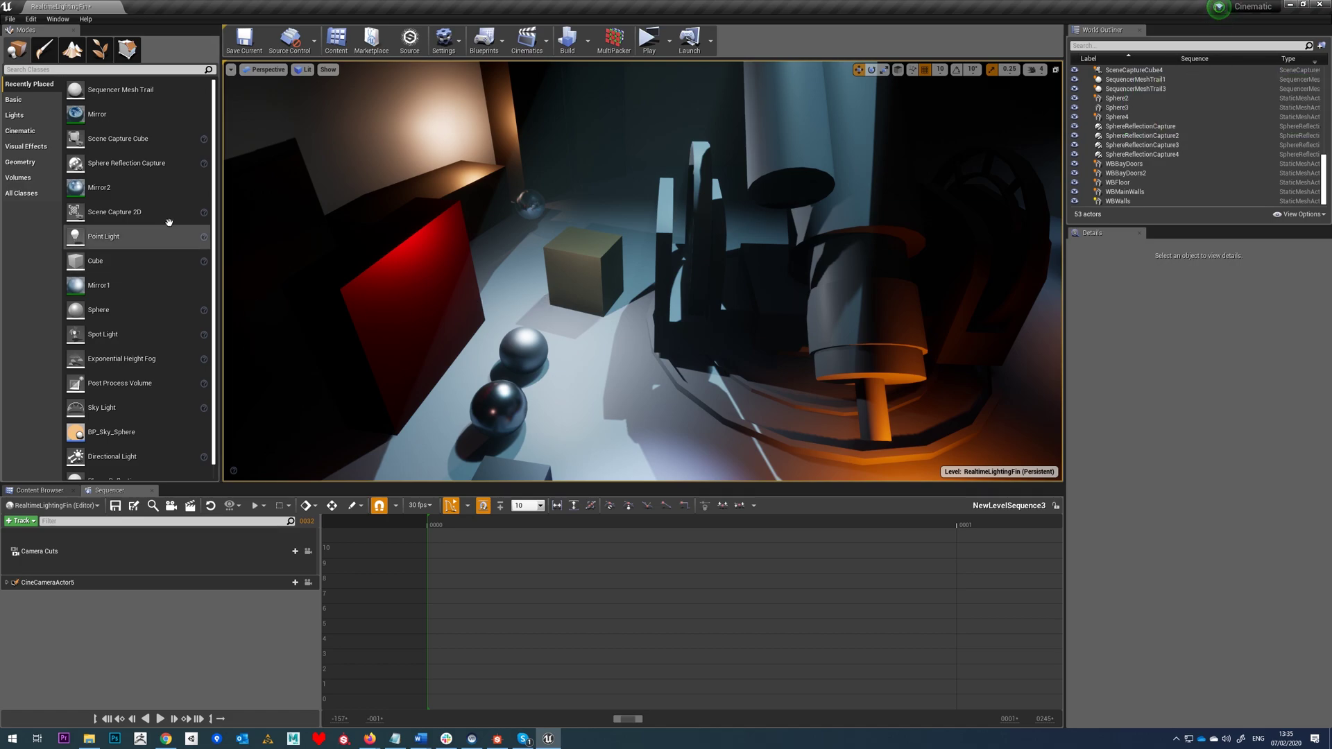
right_click_drag(597, 373, 589, 379)
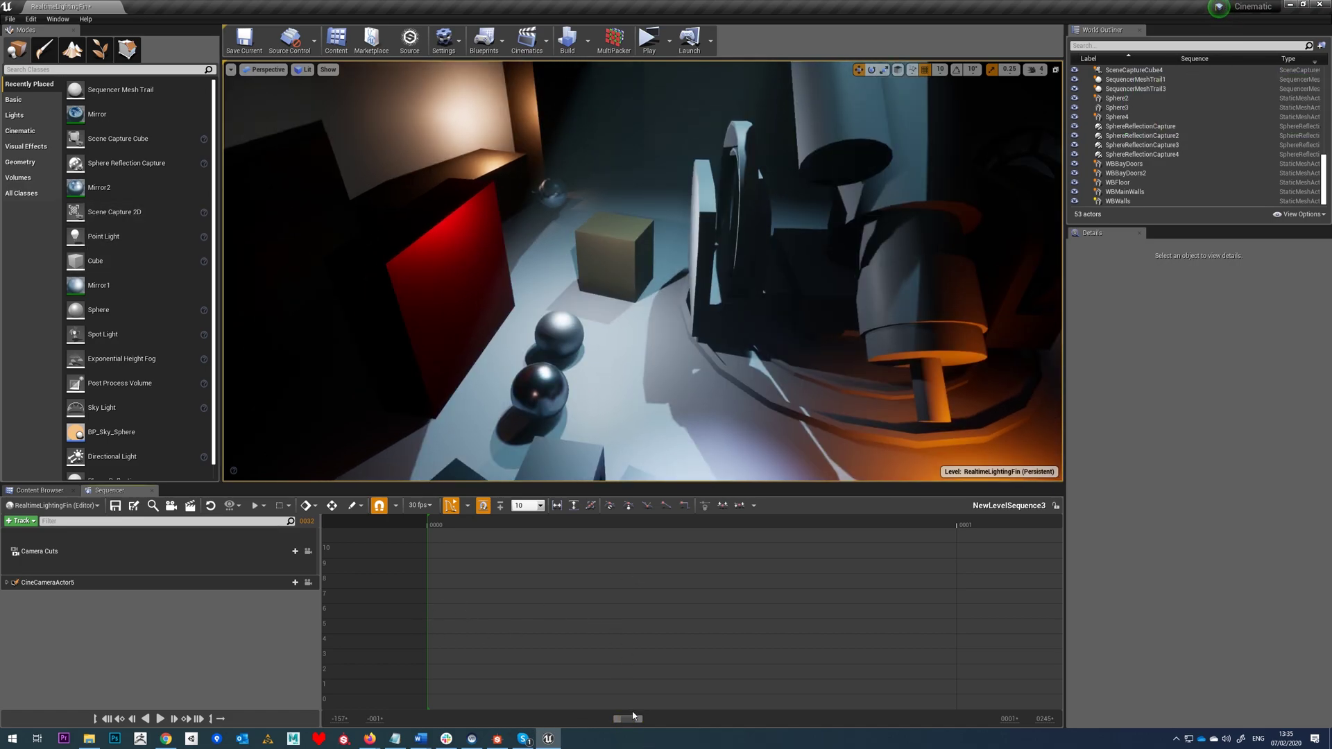
mouse_move(640, 719)
left_mouse_down()
mouse_move(835, 722)
mouse_move(889, 739)
mouse_move(783, 727)
left_mouse_up()
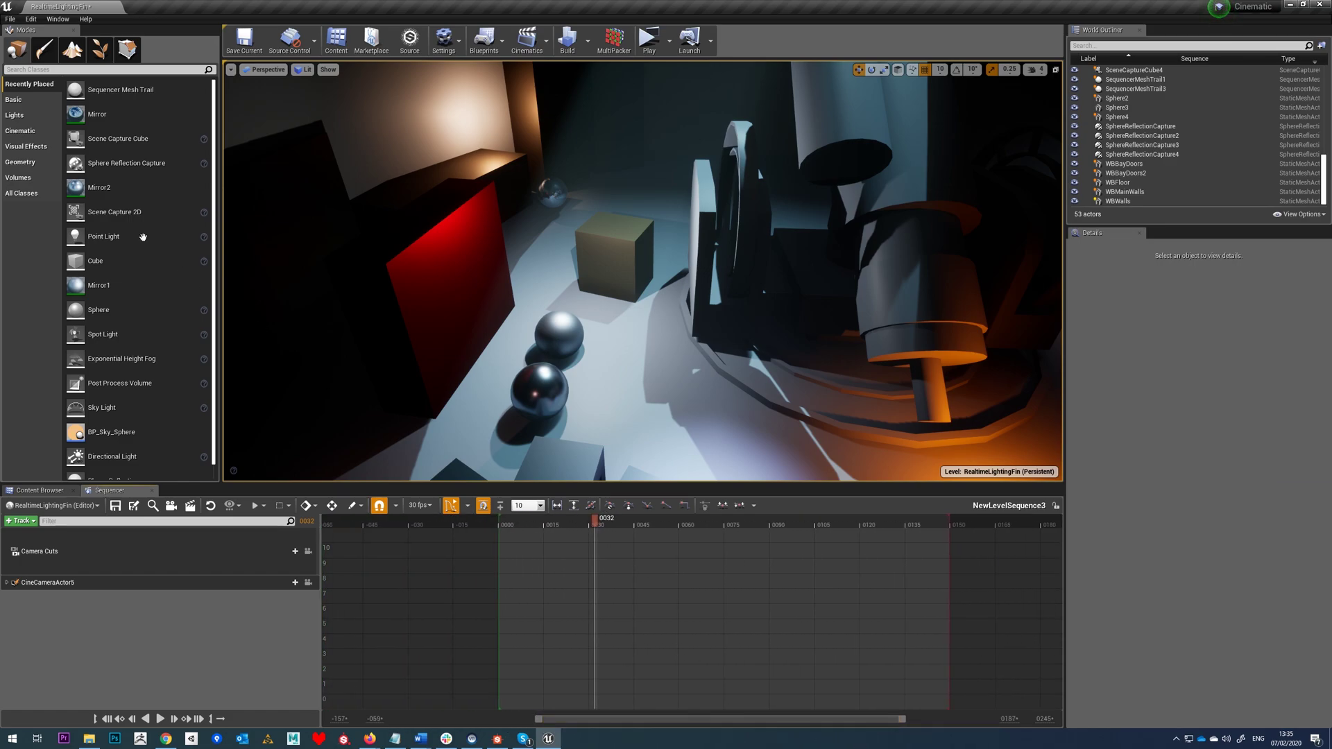
left_click(65, 68)
type("rail")
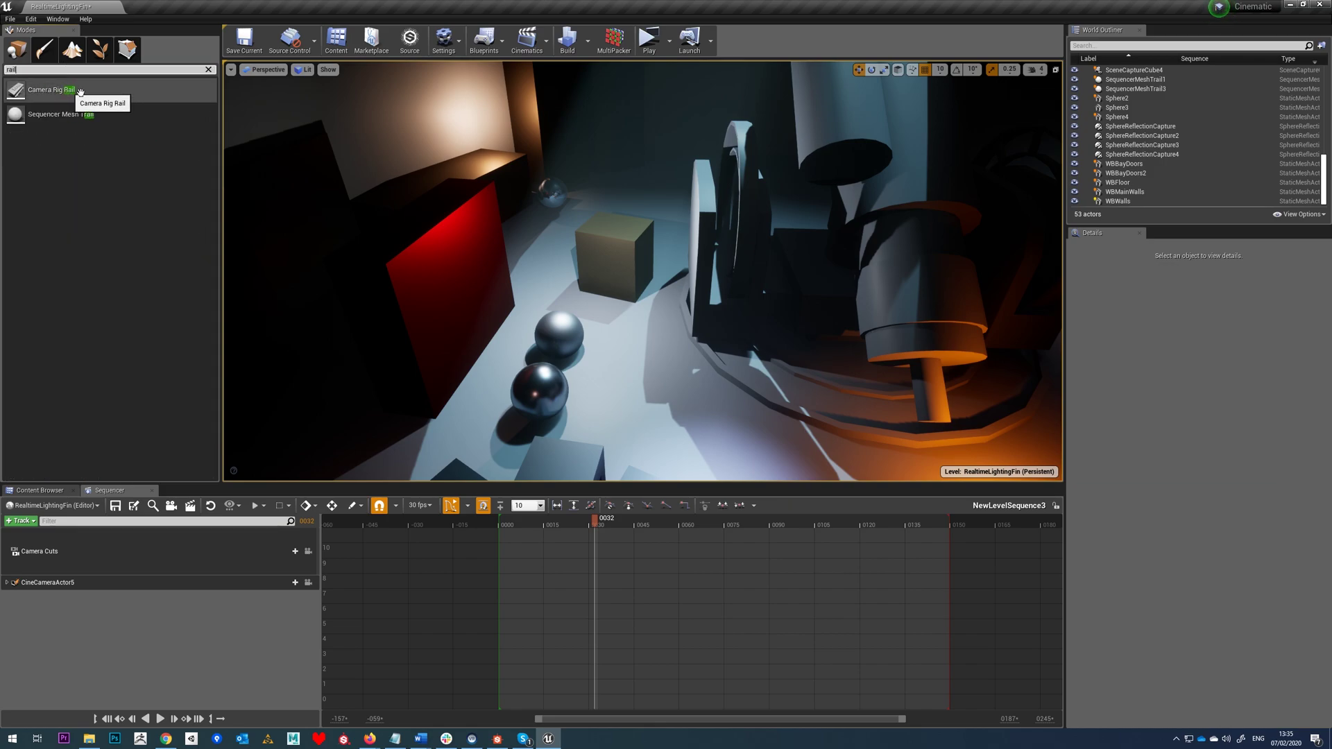
left_click_drag(580, 280, 564, 147)
key("g")
right_click_drag(660, 231, 736, 271)
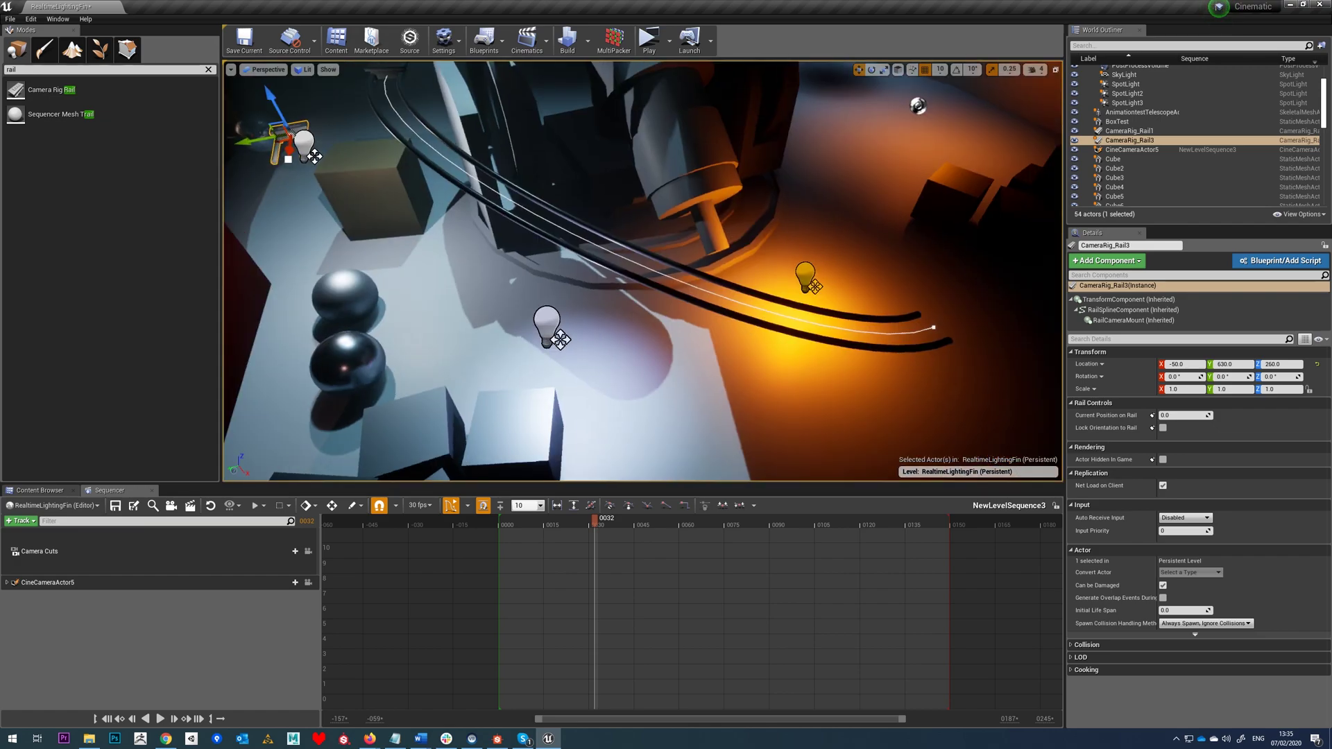
Delete the old curved rail CameraRig_Rail1 in front of the telescope, accepting the broken references.
scroll(659, 231, "down", 5)
right_click_drag(503, 212, 447, 149)
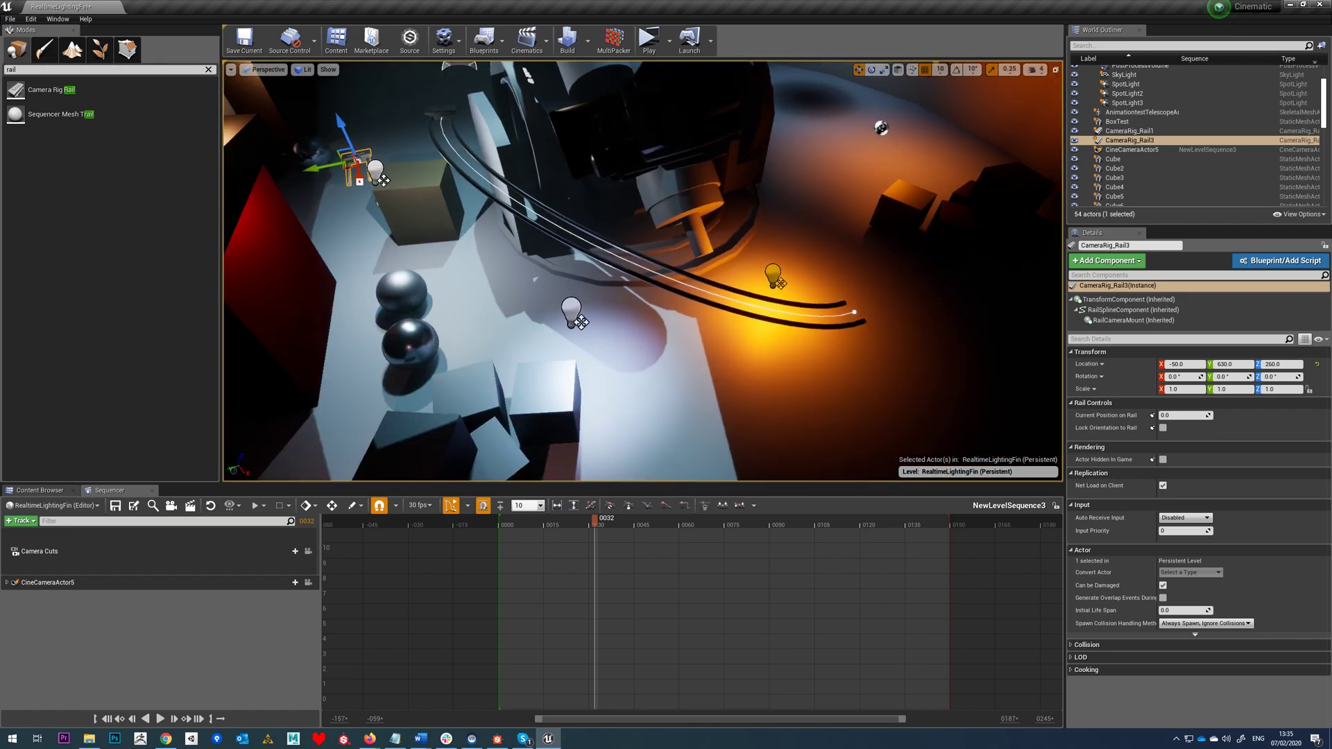
left_click(532, 243)
key("Delete")
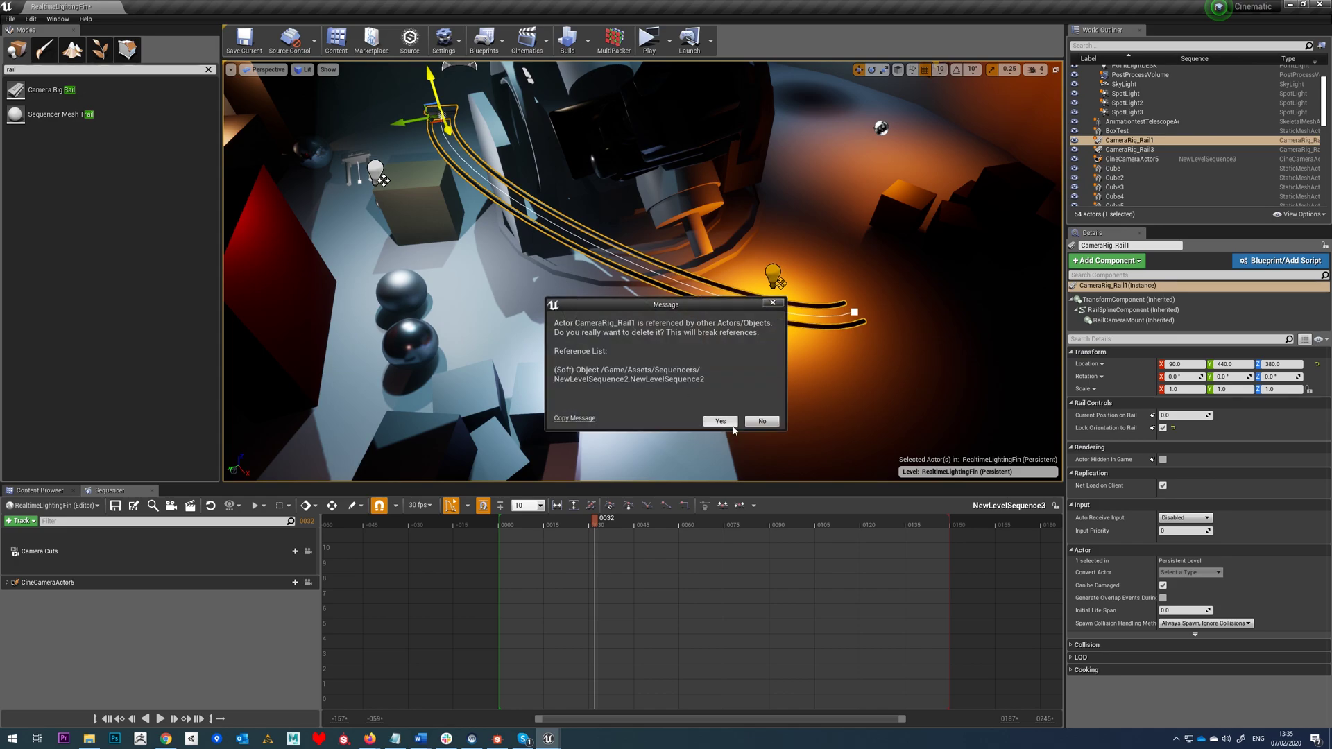
left_click(726, 423)
Stretch the new rail by moving its end point from the cube past the telescope to the orange-lit side.
middle_click_drag(466, 253, 444, 233)
left_click(470, 225)
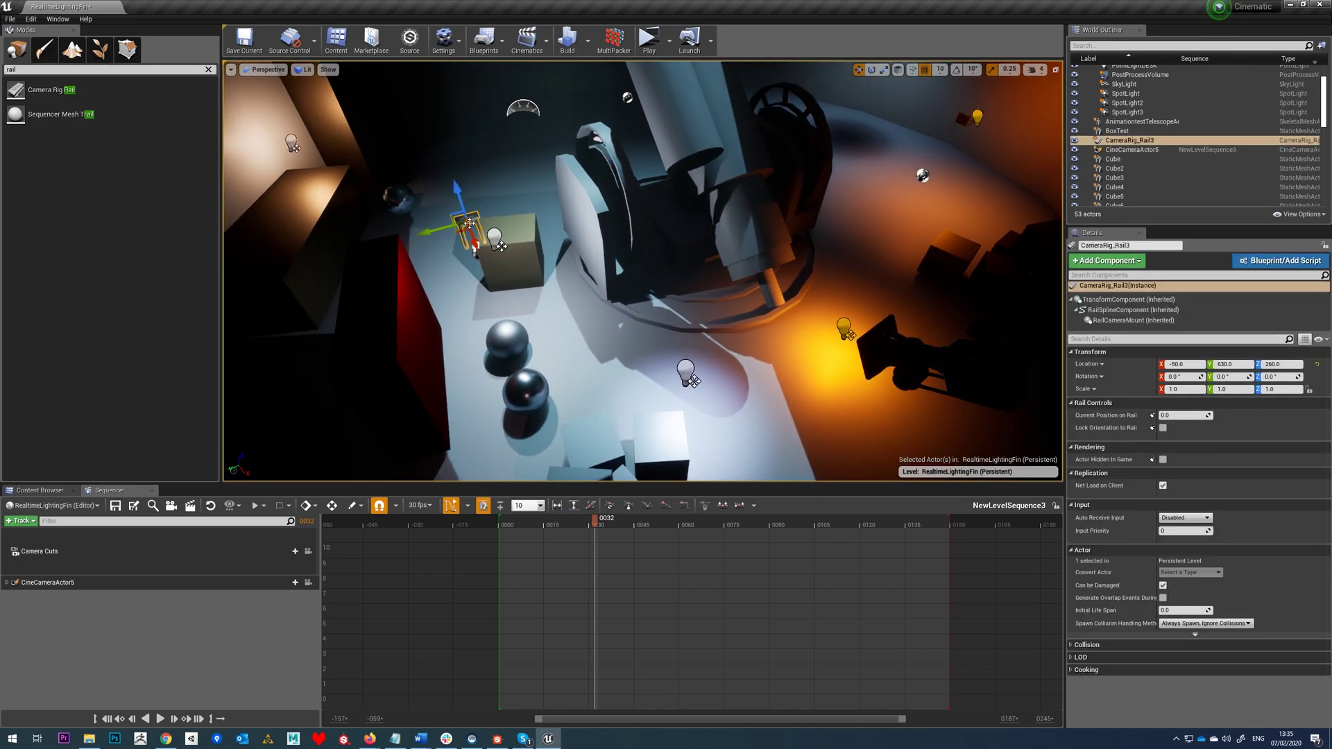
scroll(469, 224, "up", 2)
left_click(439, 240)
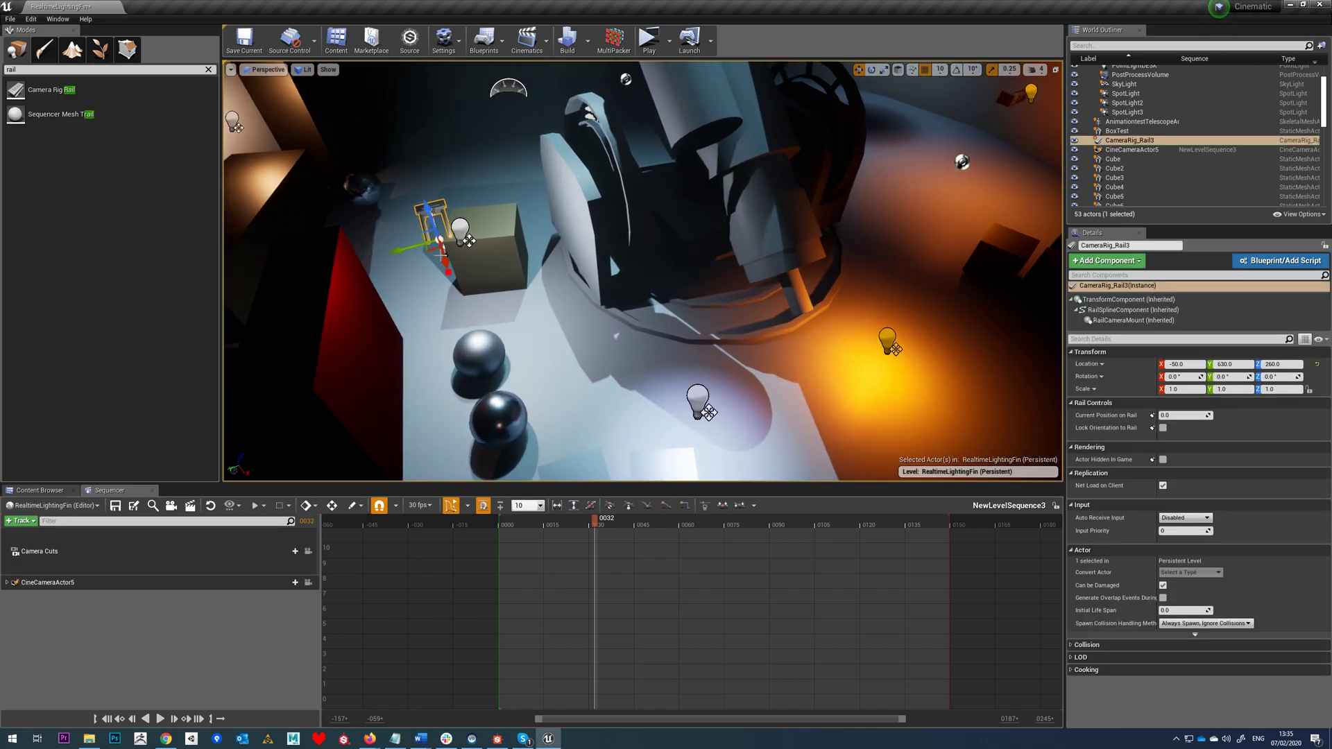
left_click_drag(441, 255, 508, 468)
mouse_move(555, 416)
right_mouse_down()
mouse_move(642, 464)
mouse_move(548, 431)
right_mouse_up()
left_click_drag(424, 417, 746, 80)
middle_click_drag(702, 186, 733, 121)
scroll(699, 139, "up", 1)
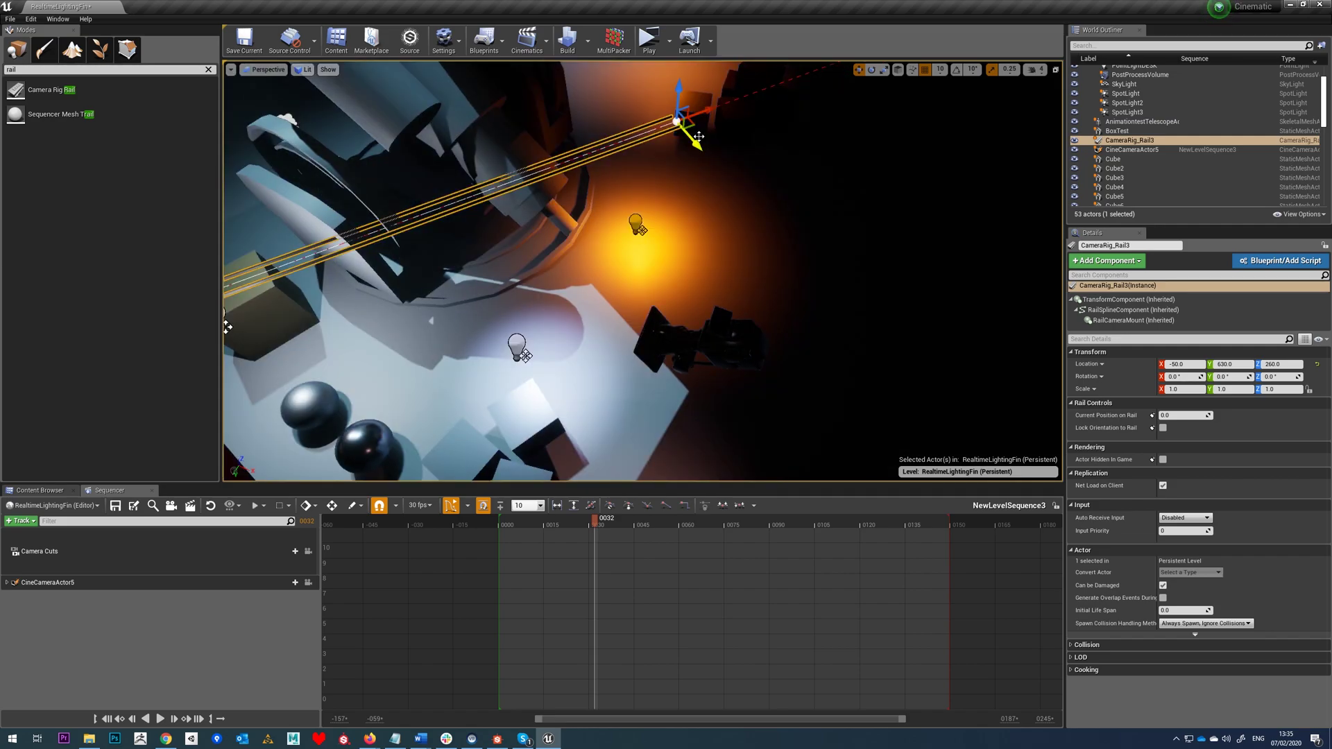
Bend the rail around the front of the telescope by adjusting the tangent at its far end.
right_click_drag(730, 275, 725, 213)
left_click_drag(731, 274, 679, 113)
right_click_drag(613, 175, 527, 178)
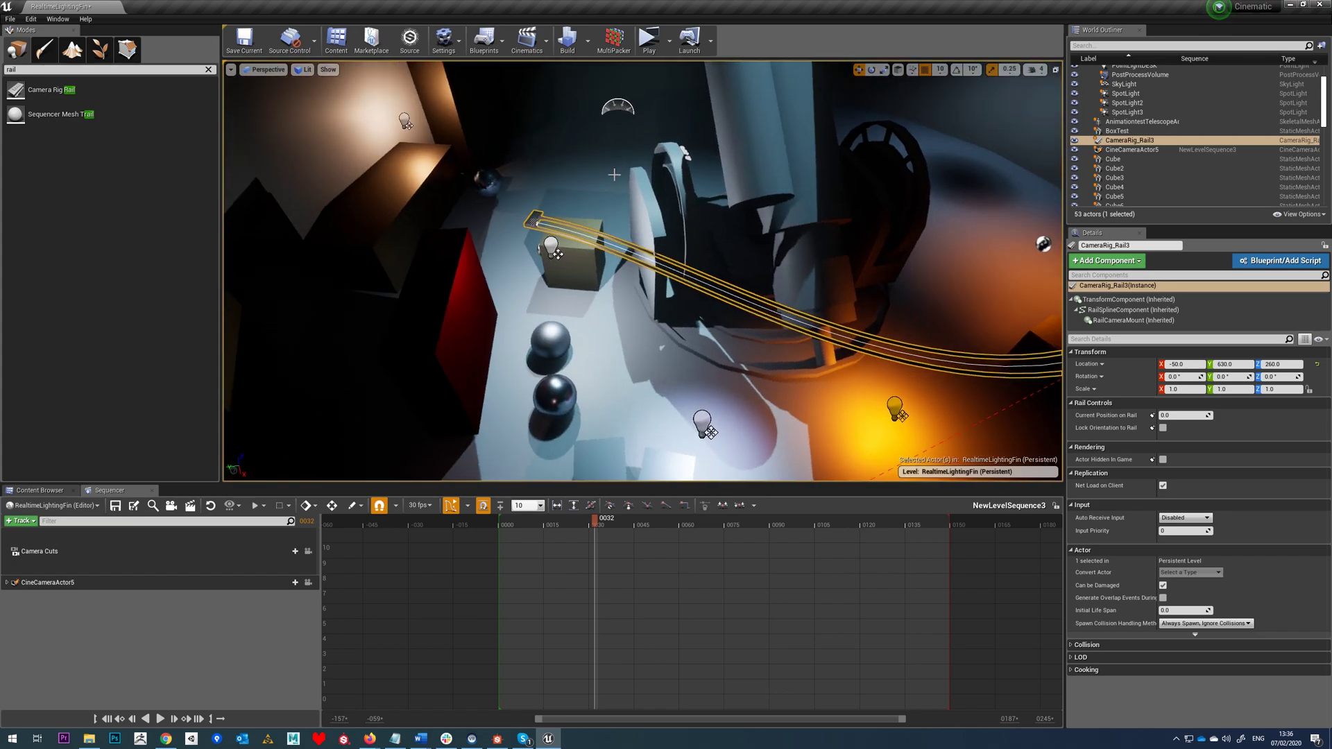
Adjust the tangent handle of the rail's start point by the cube to reshape the beginning of the curve.
left_click(535, 222)
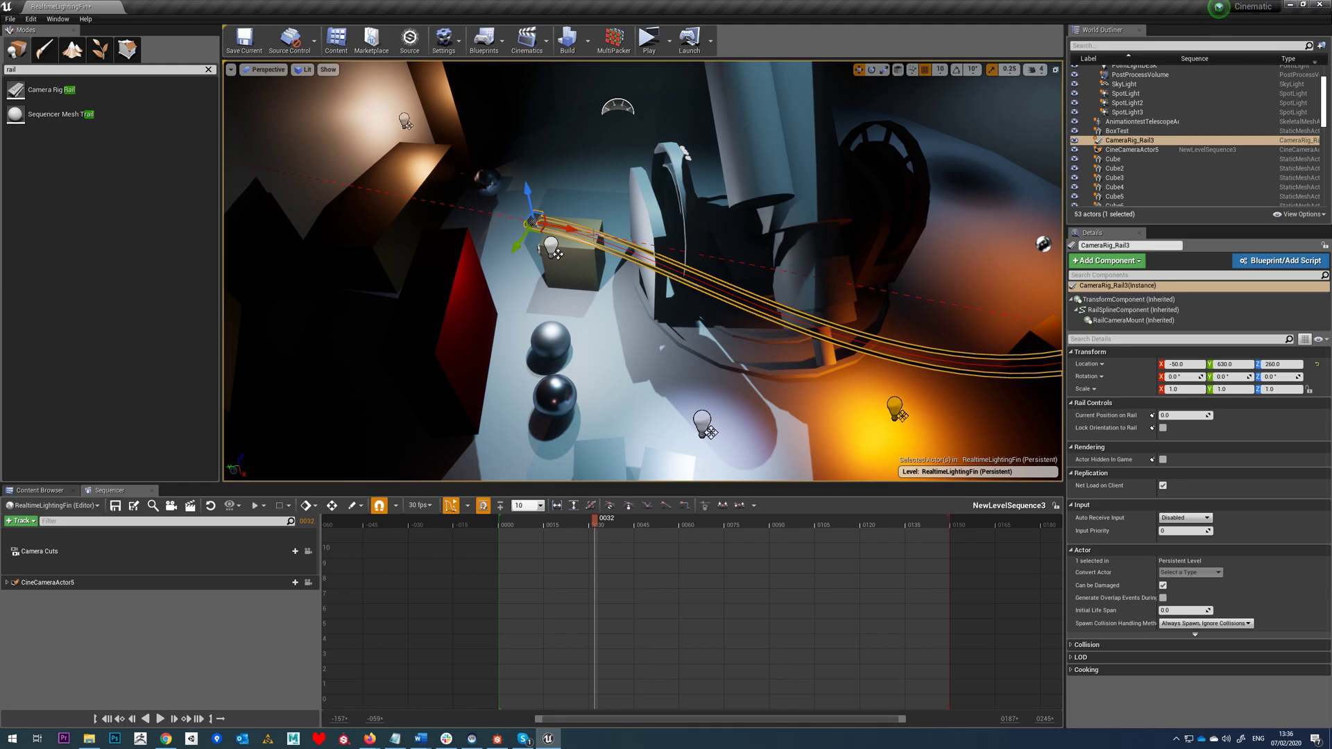
right_click_drag(859, 311, 891, 267)
right_click_drag(802, 239, 673, 225)
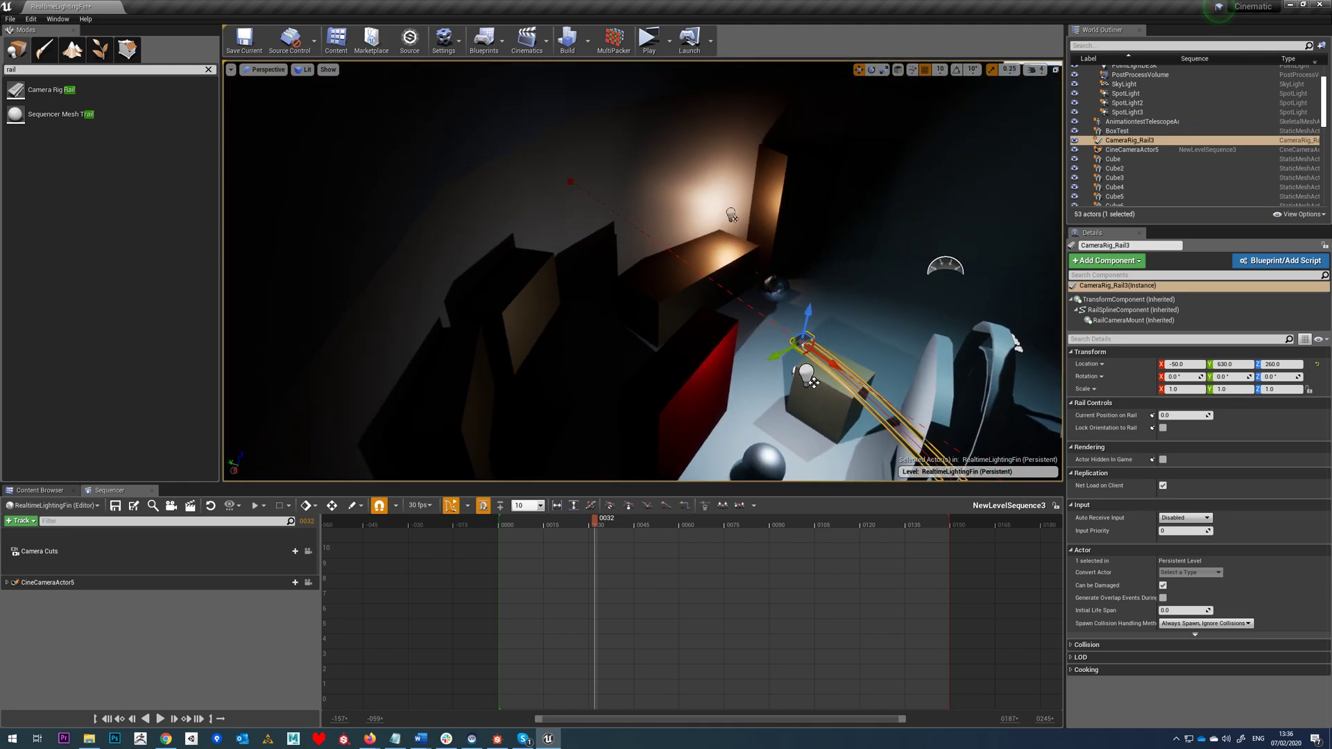
left_click(571, 181)
right_click_drag(566, 196, 638, 219)
left_click_drag(342, 195, 581, 111)
Raise the rail's end point on the orange-lit side so the track climbs past the telescope.
right_click_drag(693, 129, 1027, 427)
right_click_drag(987, 368, 948, 351)
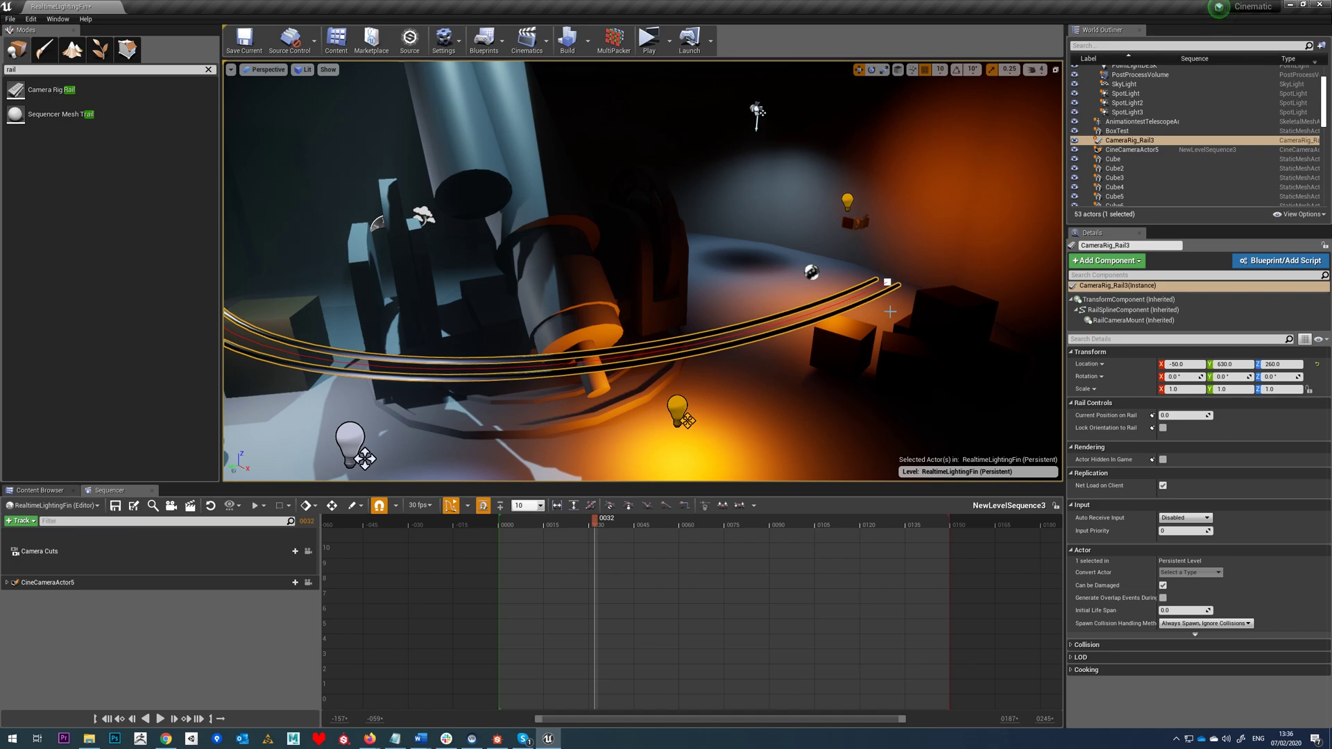
left_click(887, 282)
left_click_drag(889, 250, 811, 96)
right_click_drag(808, 100, 758, 88)
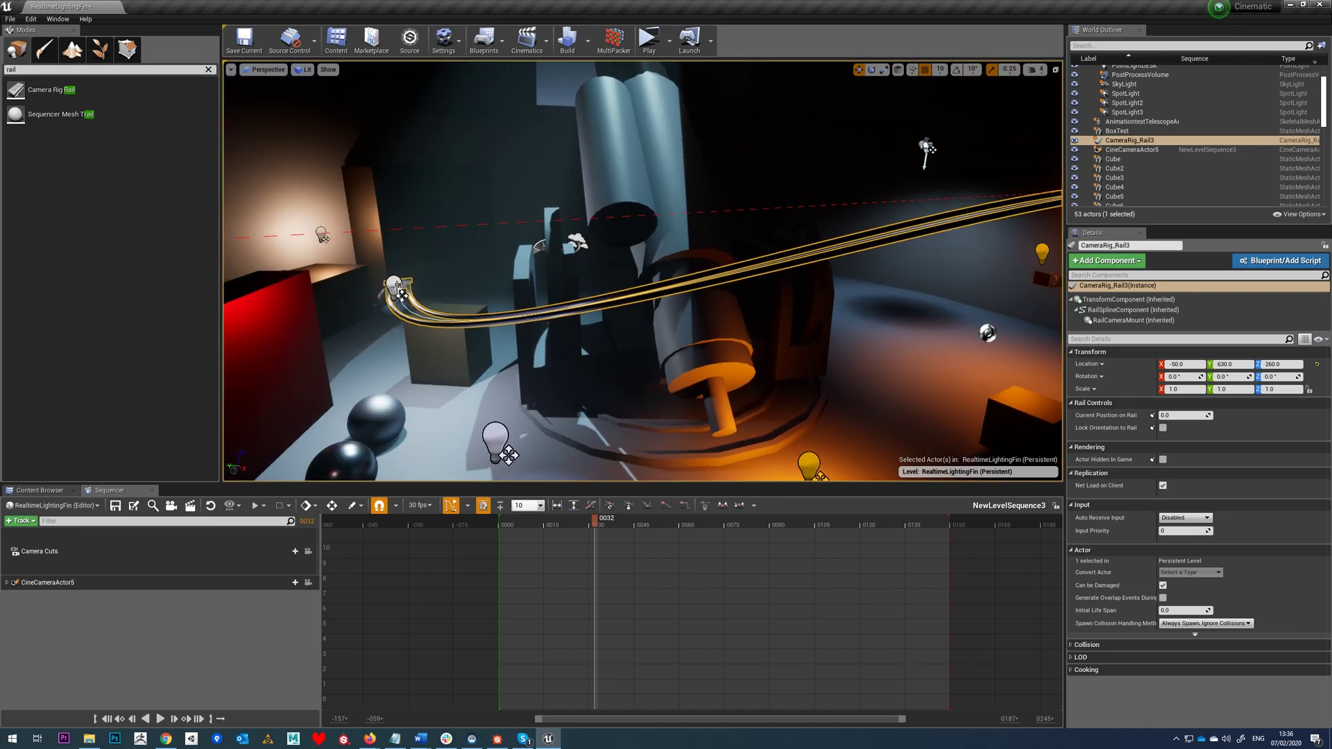
Lower the far tangent handle of the raised end point to reshape the rail's slope.
right_click_drag(808, 258, 781, 253)
right_click_drag(601, 298, 438, 229)
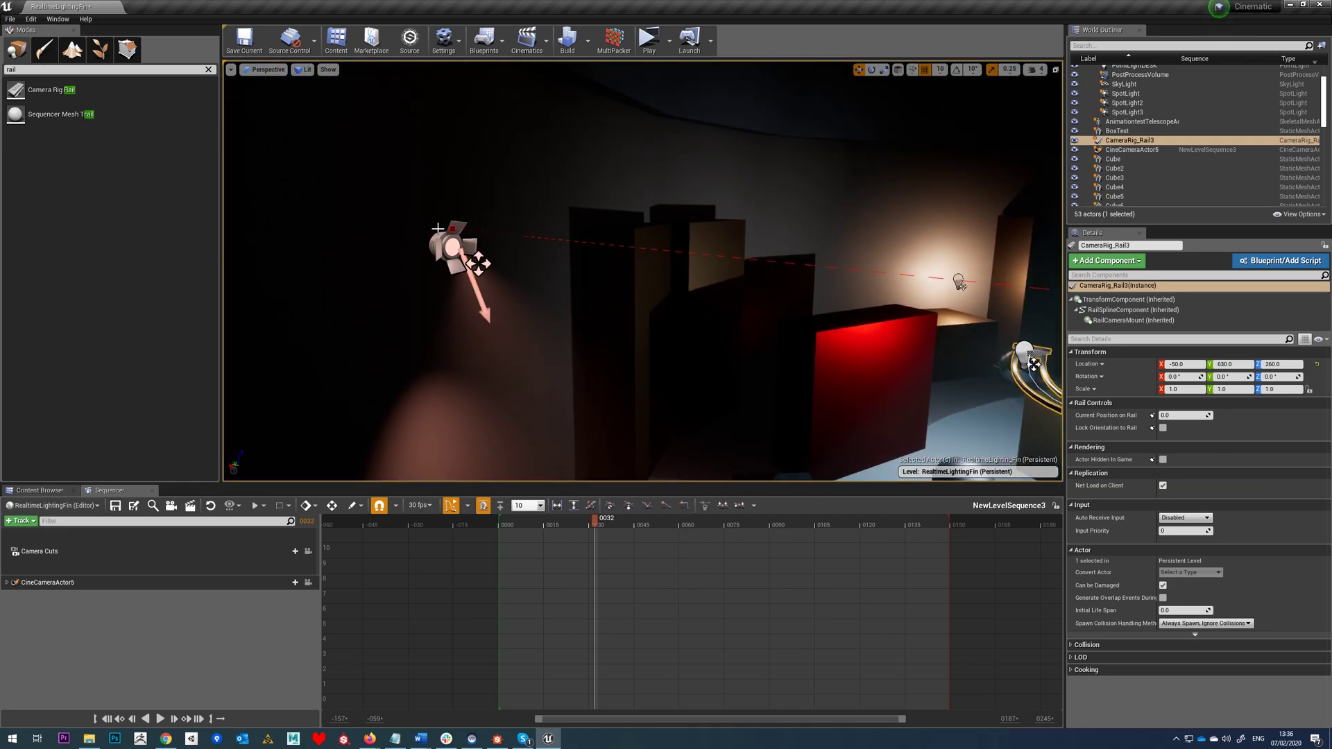
right_click_drag(575, 276, 798, 313)
left_click_drag(355, 237, 398, 376)
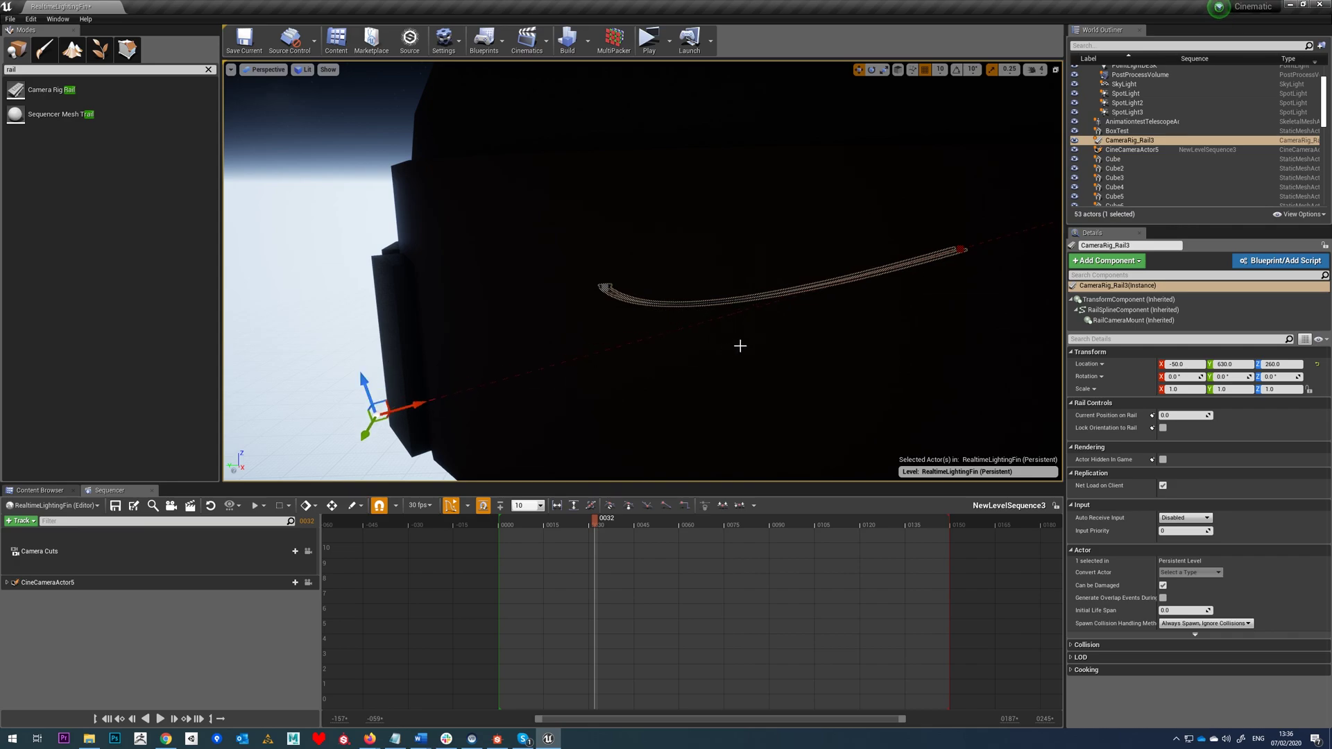
Lower the rail's start point above the cube slightly.
scroll(740, 340, "up", 12)
right_click_drag(595, 317, 535, 309)
left_click(423, 310)
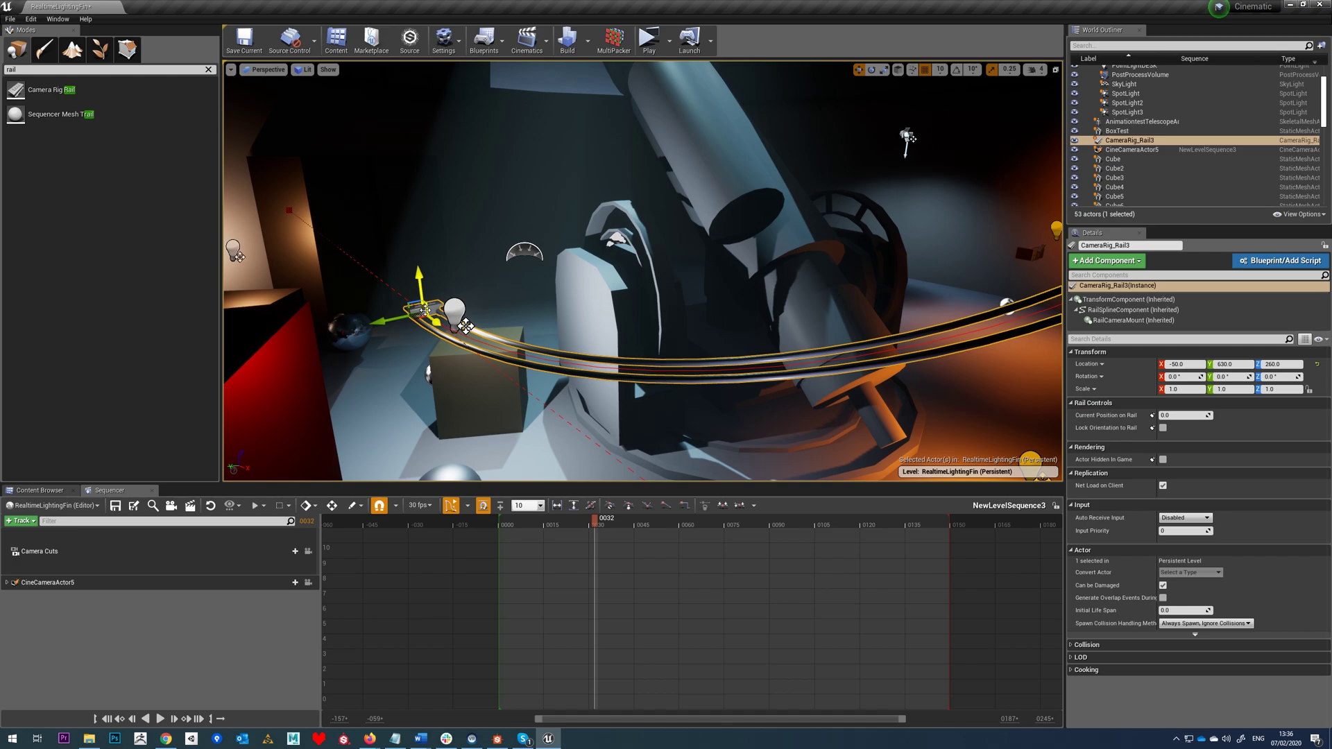
left_click_drag(423, 282, 423, 294)
Extend the rail with a new spline point beyond its raised end, placed back behind the telescope.
middle_click_drag(629, 276, 736, 285)
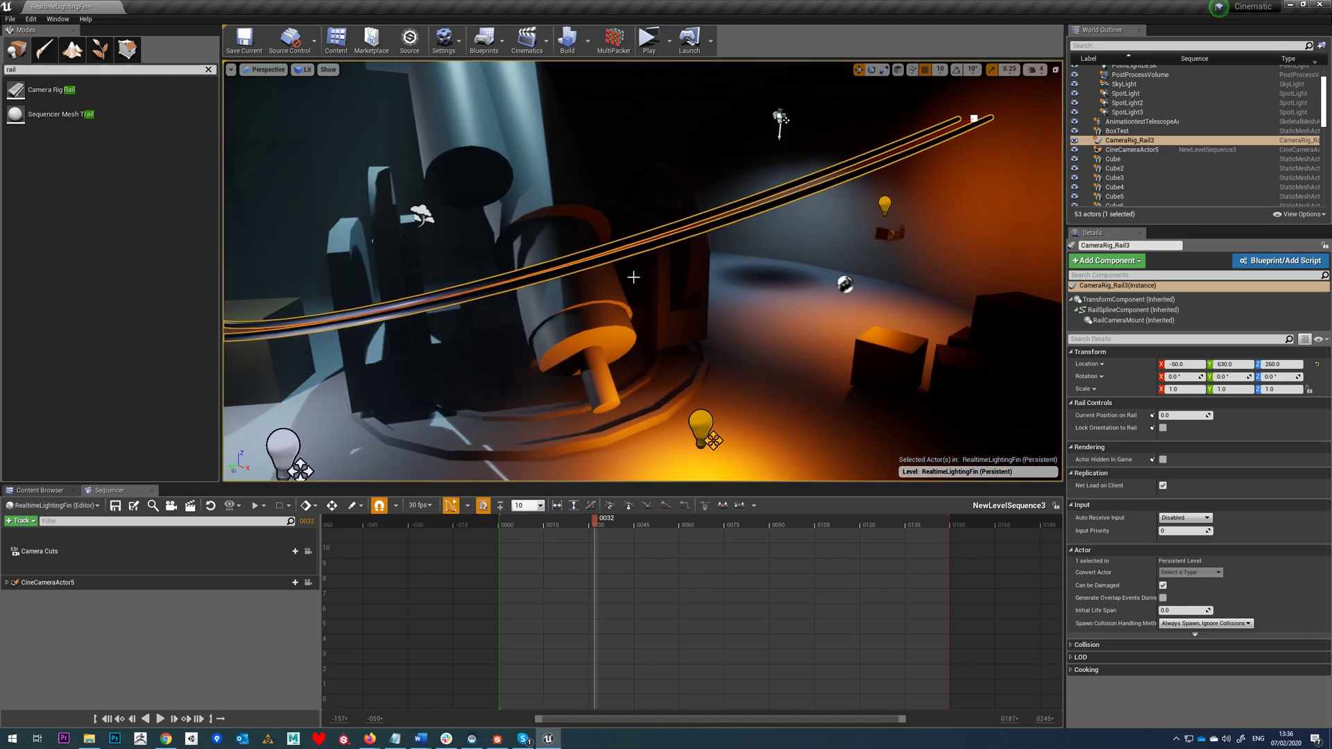
scroll(633, 277, "down", 3)
right_click_drag(742, 271, 613, 281)
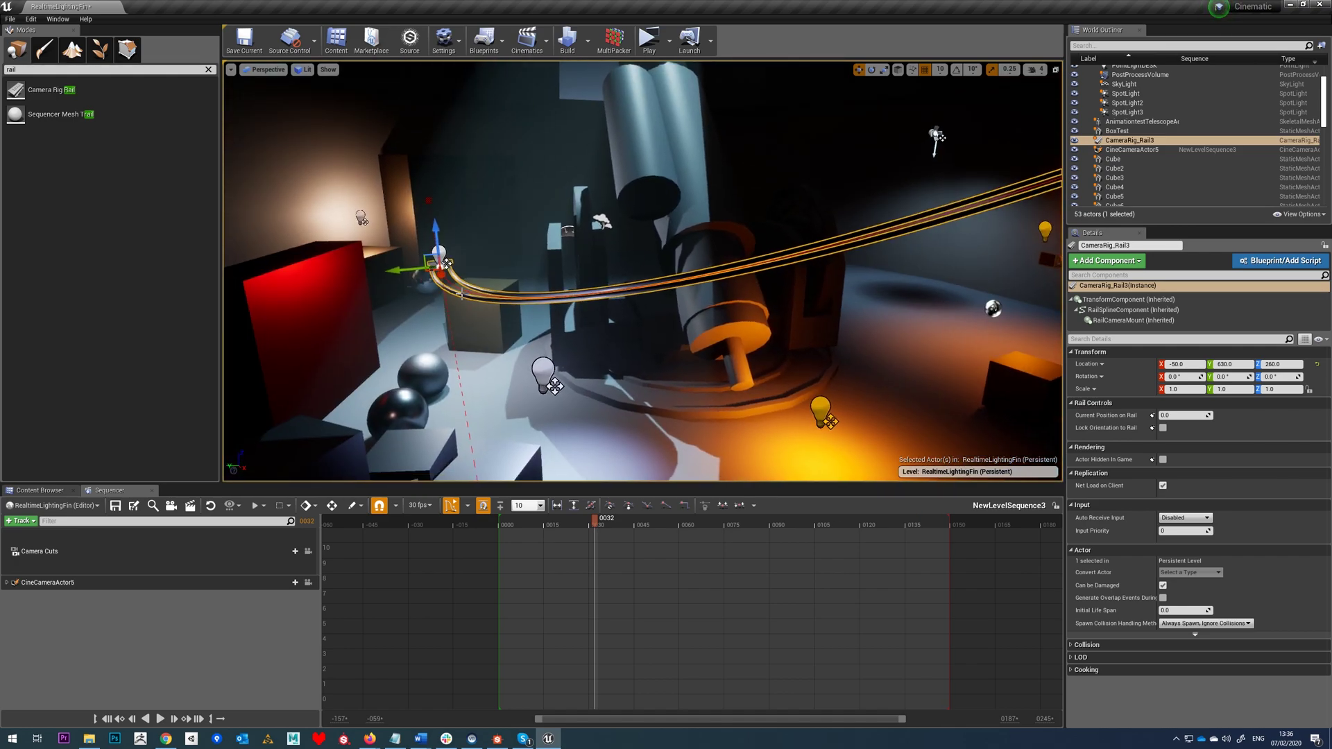
right_click_drag(701, 313, 798, 314)
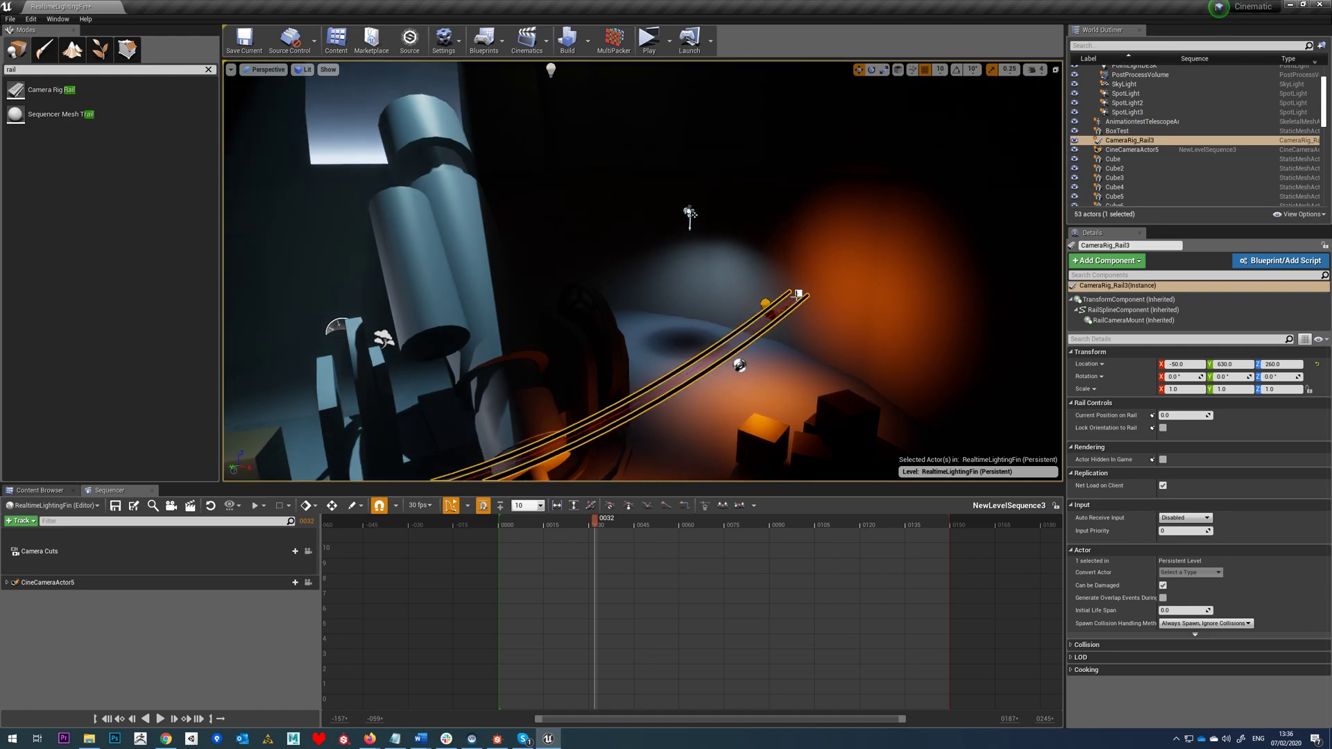
left_click(798, 293)
left_click_drag(811, 281, 624, 216, "alt")
Rotate the new last spline point so the rail sweeps in one smooth curve behind the telescope.
left_click(782, 139)
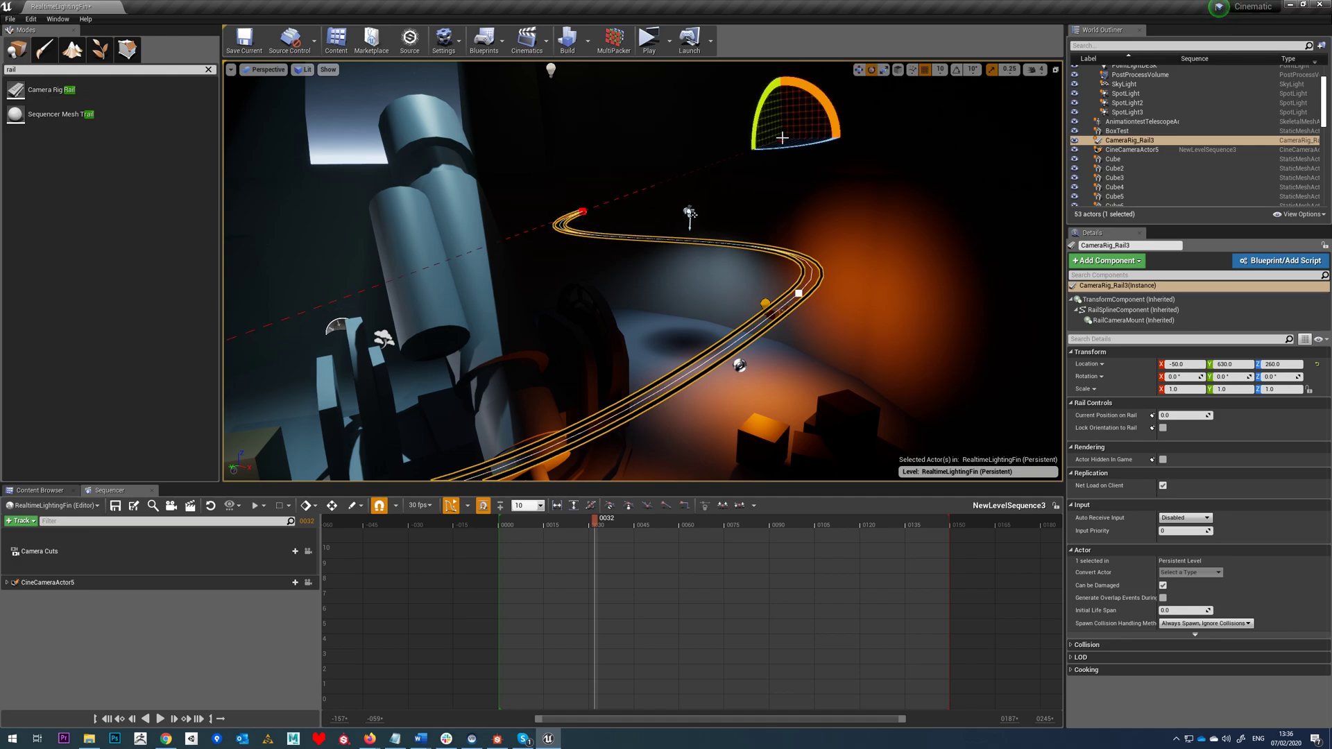
left_click(582, 212)
right_click_drag(584, 217, 610, 218)
left_click_drag(532, 226, 588, 197)
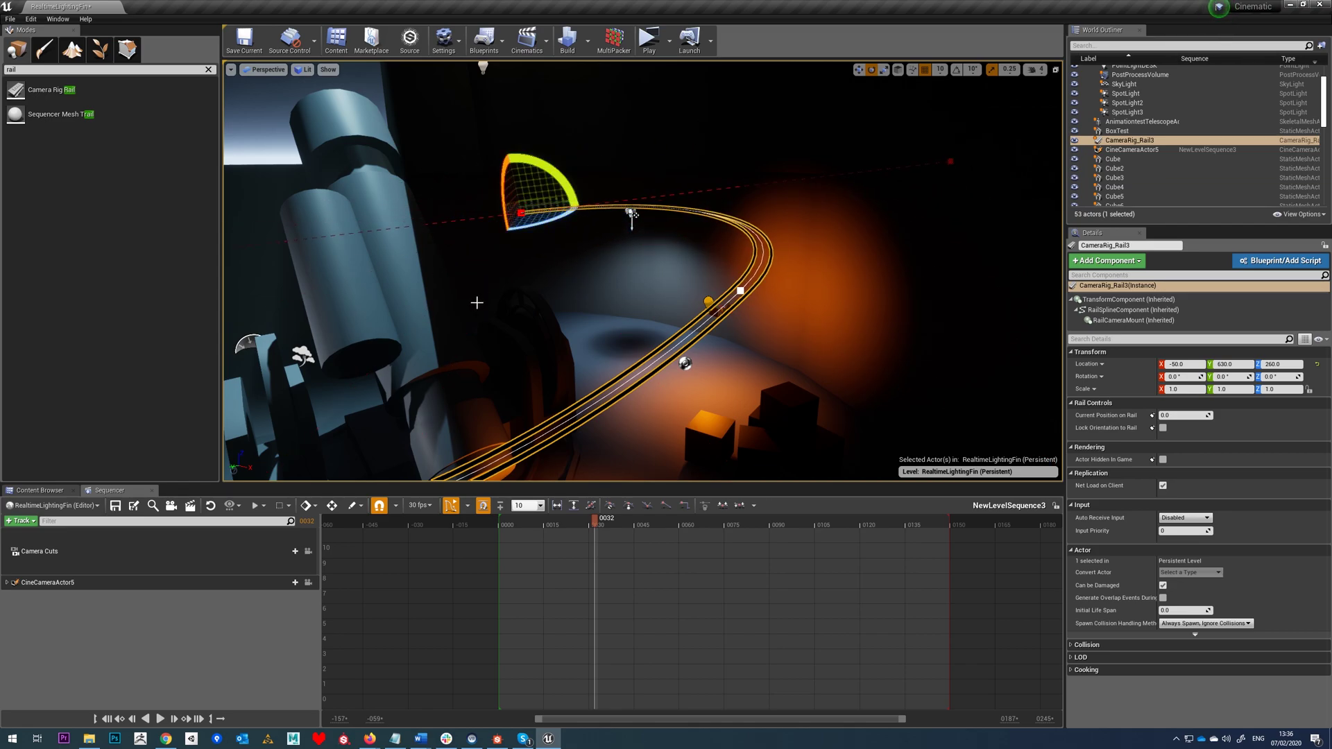
Add CameraRig_Rail3 to the level sequence as an actor track.
right_click_drag(477, 303, 385, 331)
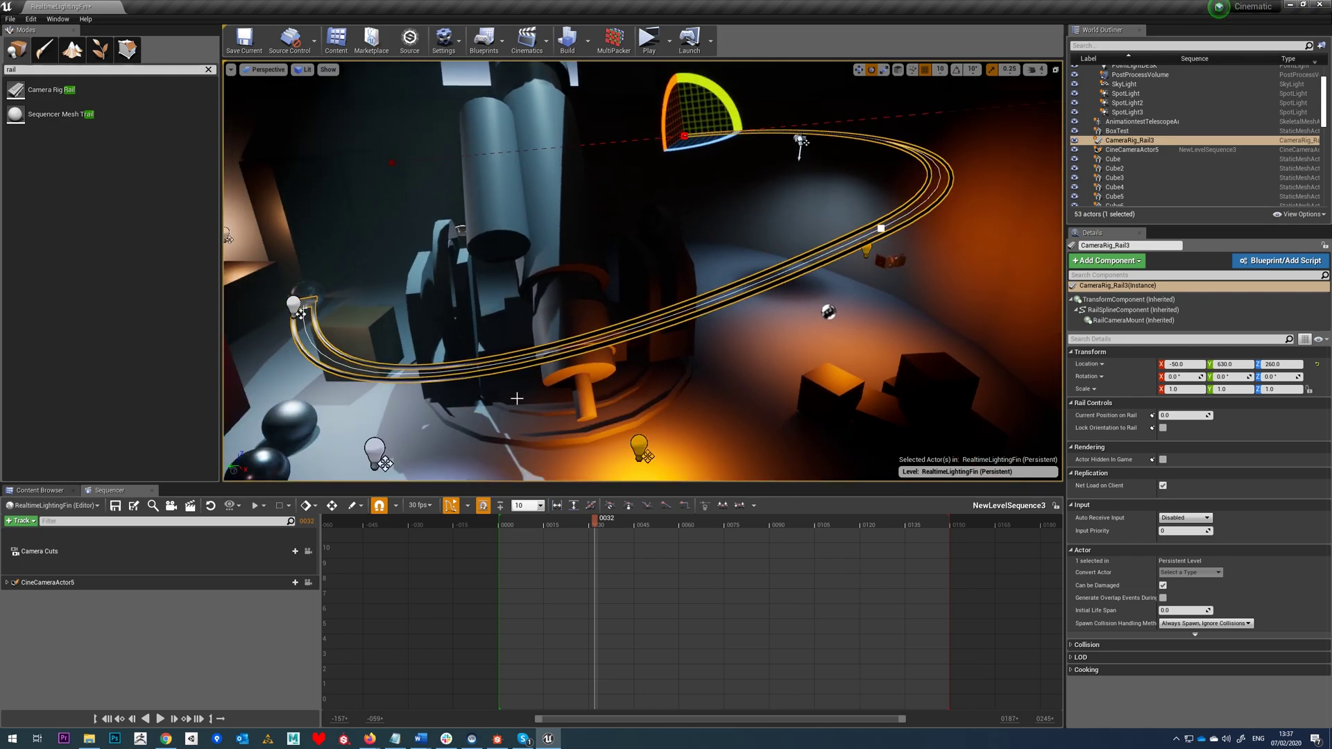
left_click(21, 521)
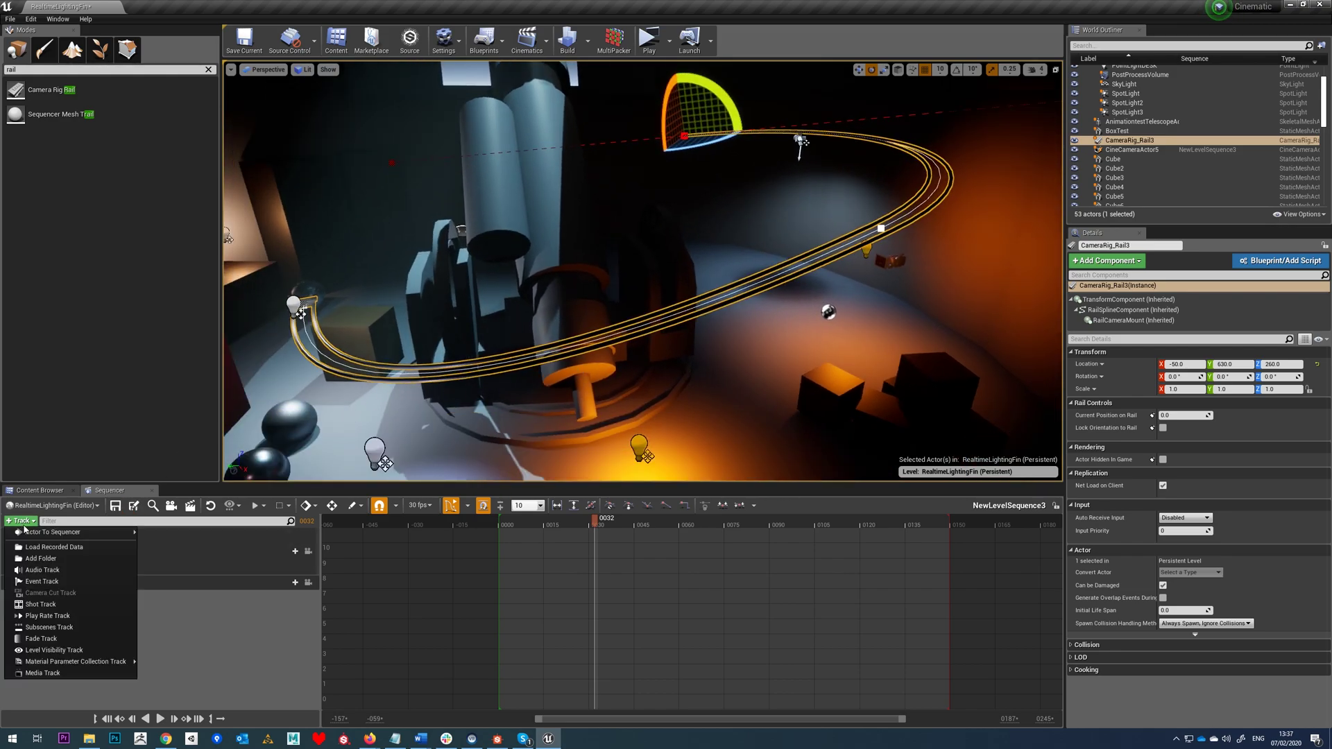
mouse_move(46, 532)
left_click(189, 500)
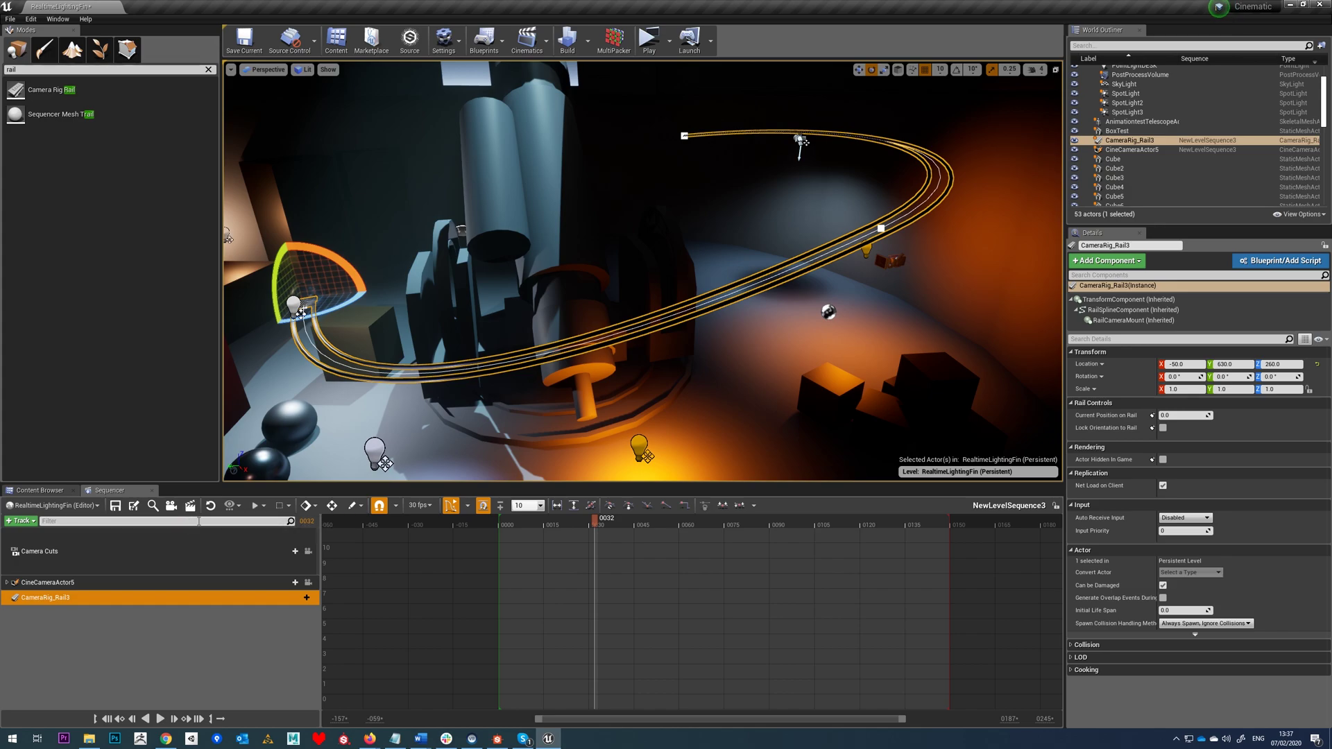
Add the cube beside the rail's start, Cube17, to the level sequence as an actor track.
right_click_drag(466, 355, 518, 351)
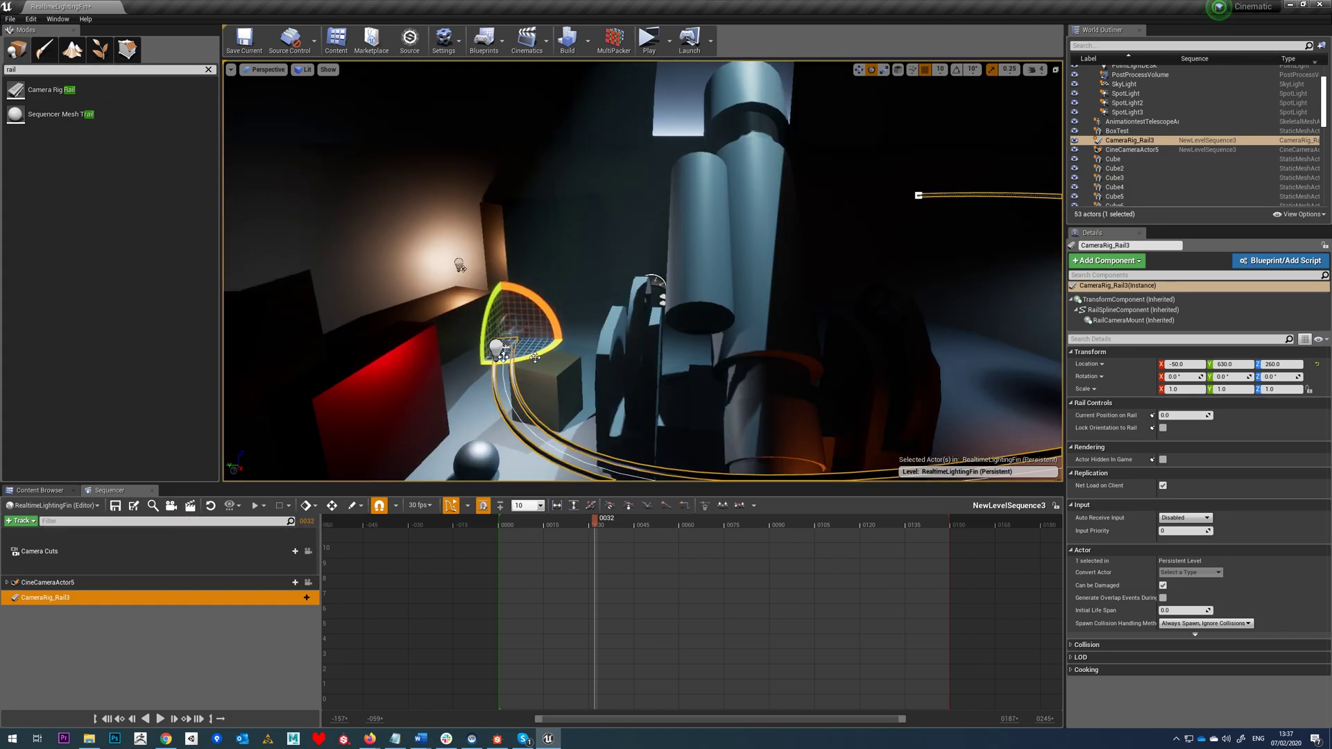
left_click(636, 343)
scroll(611, 360, "up", 2)
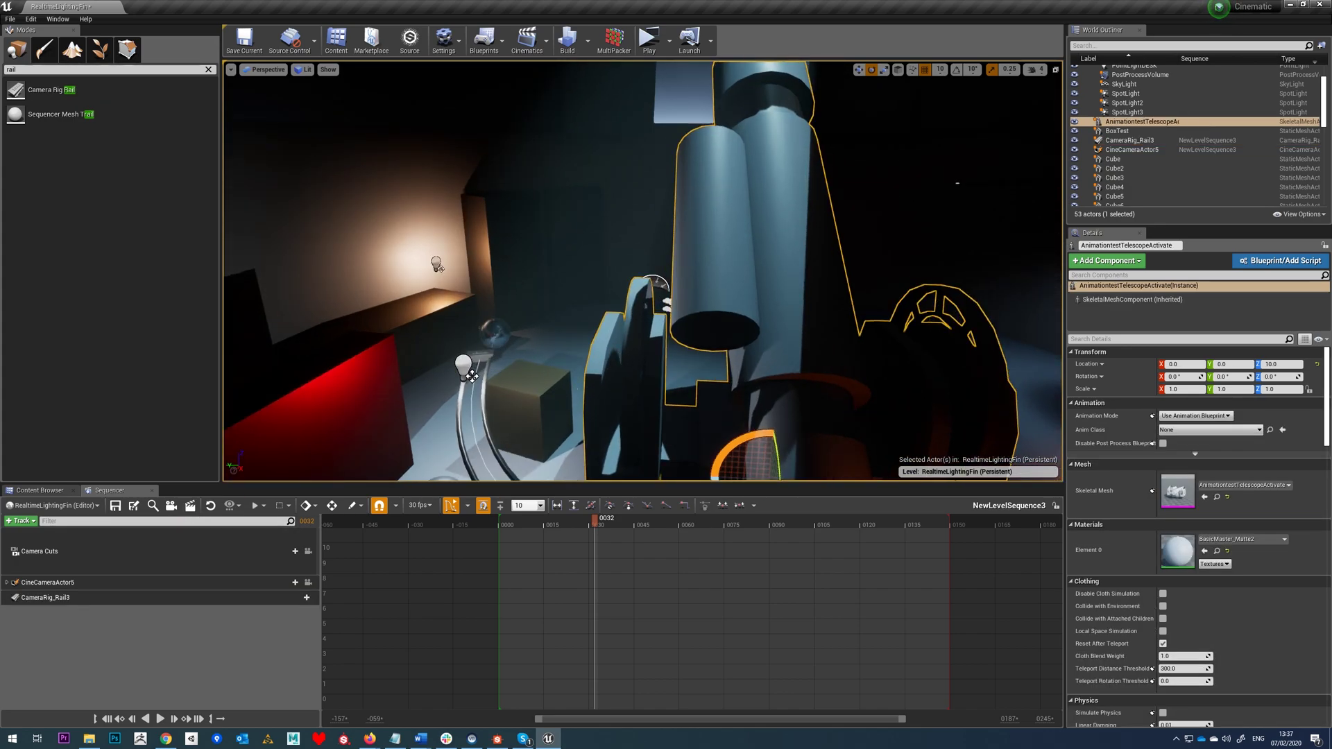
left_click(545, 395)
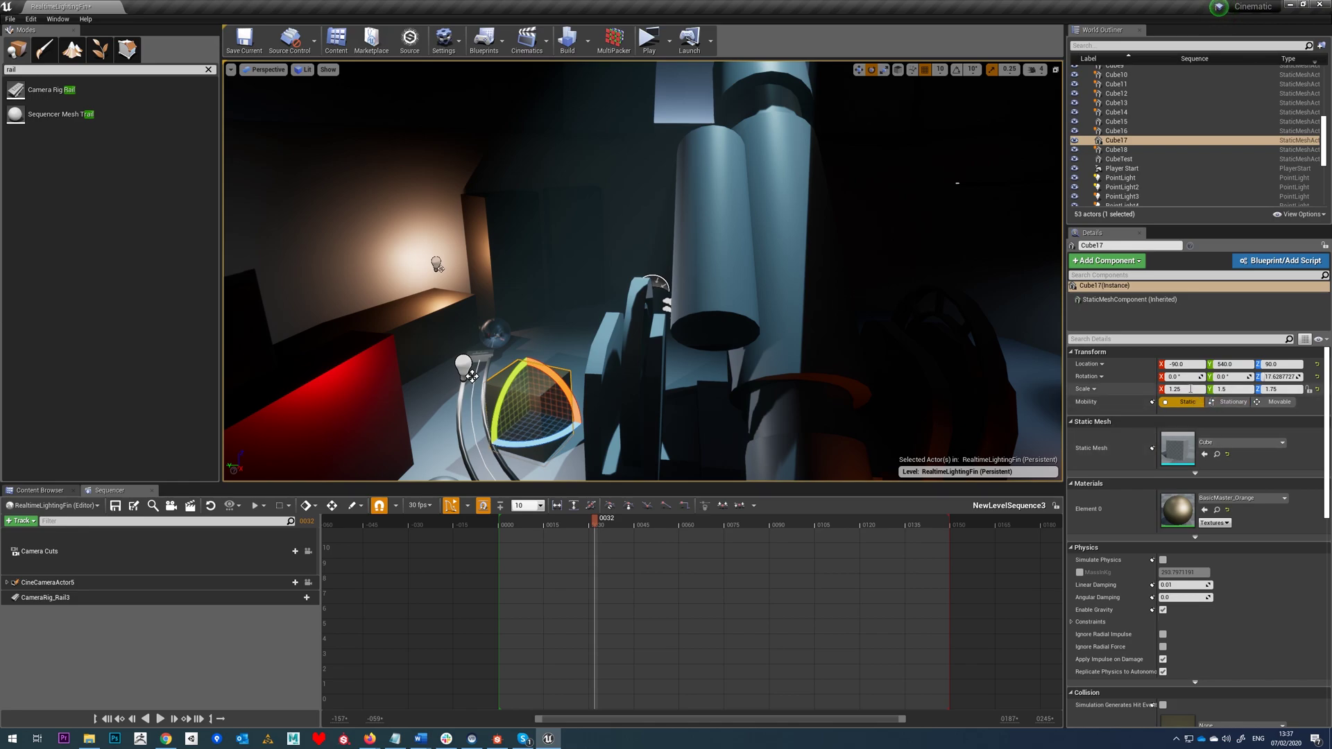
left_click(33, 522)
mouse_move(42, 535)
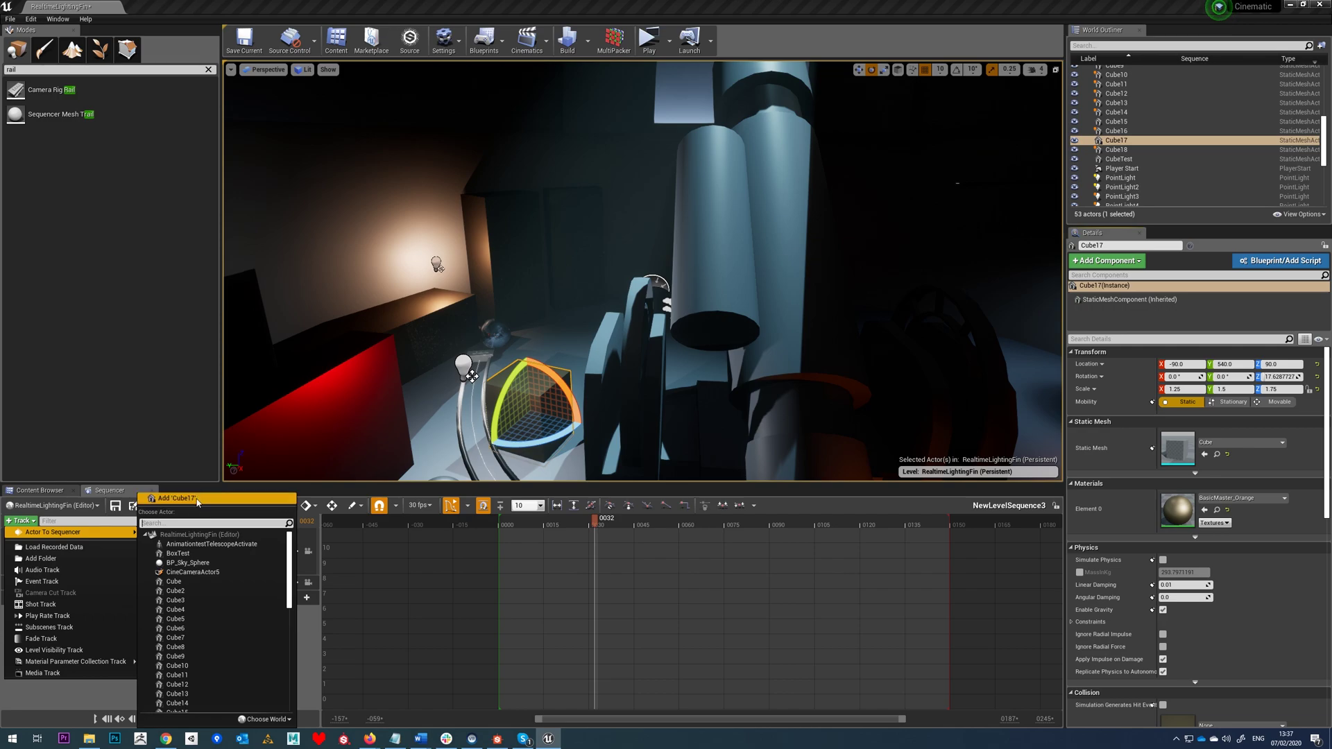
left_click(198, 499)
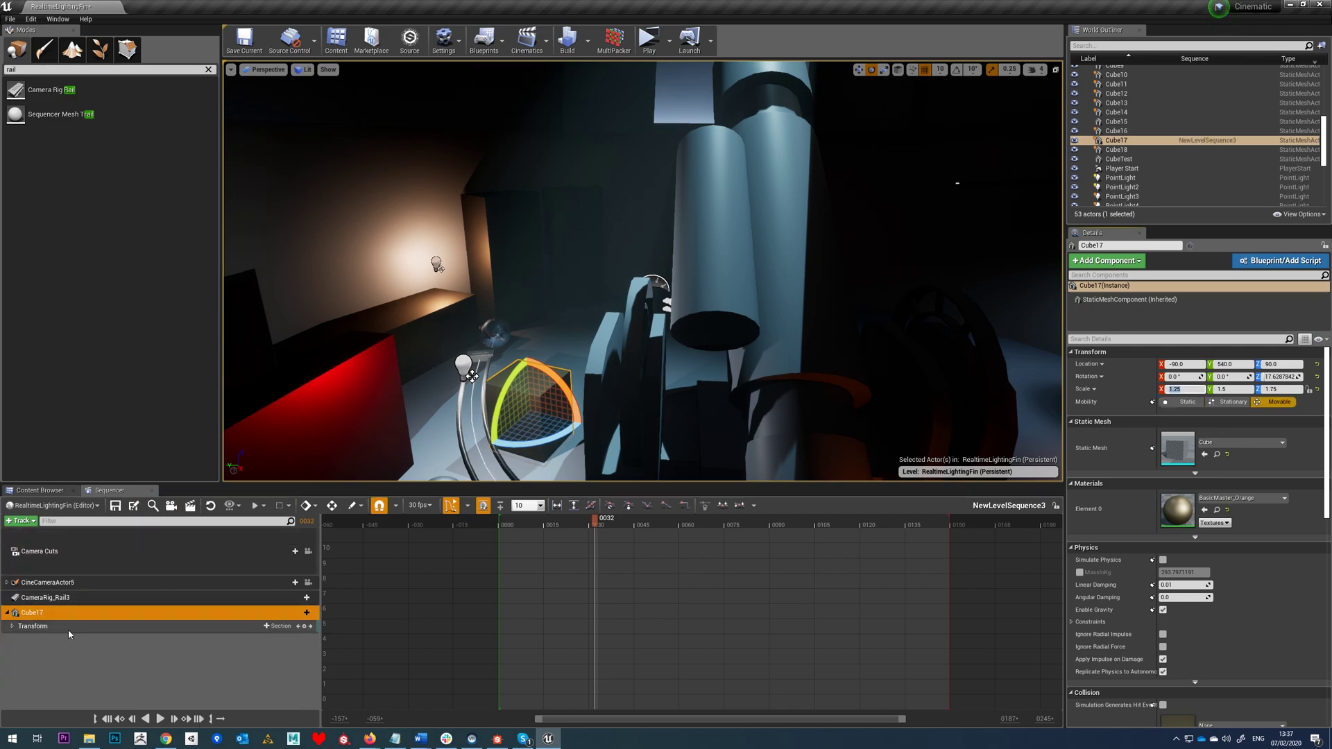
Attach Cube17 to CameraRig_Rail3 in the sequence and reset the cube's location and rotation to 0.
left_click(305, 613)
mouse_move(326, 631)
mouse_move(397, 634)
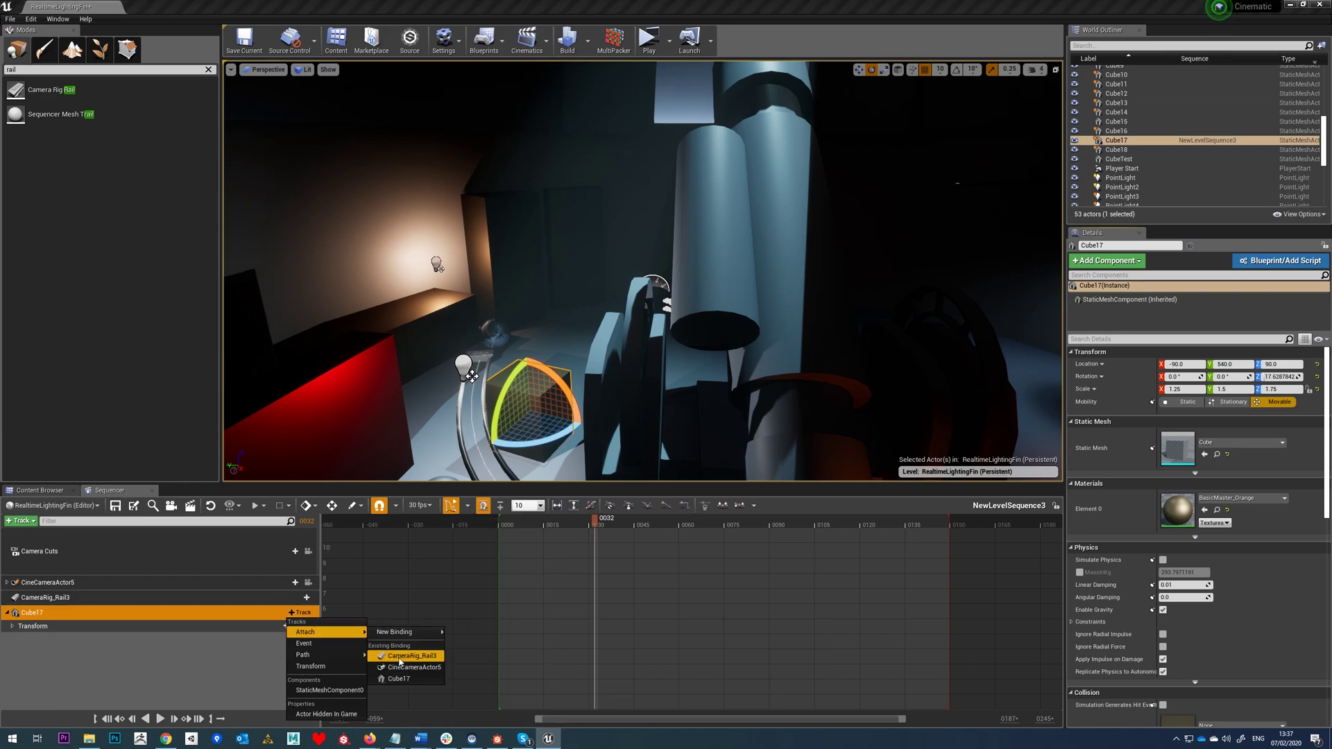
left_click(398, 657)
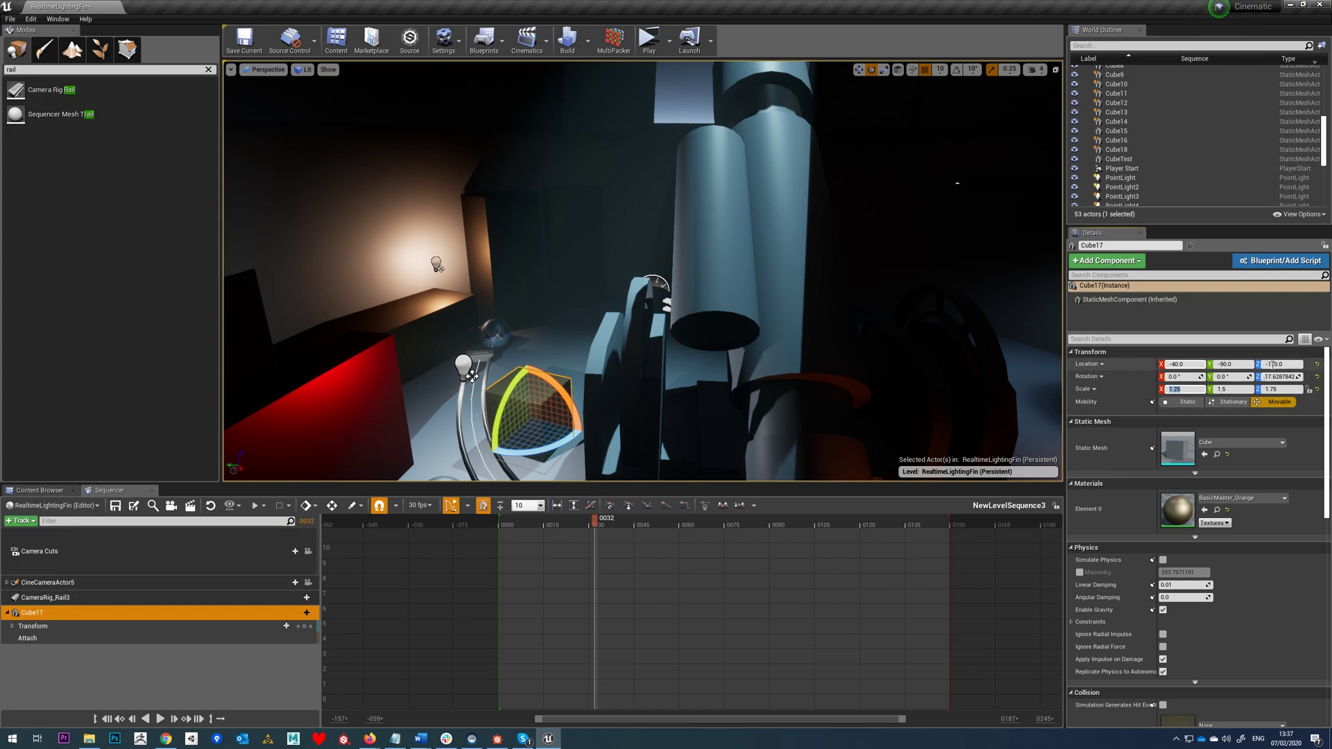
left_click(1317, 365)
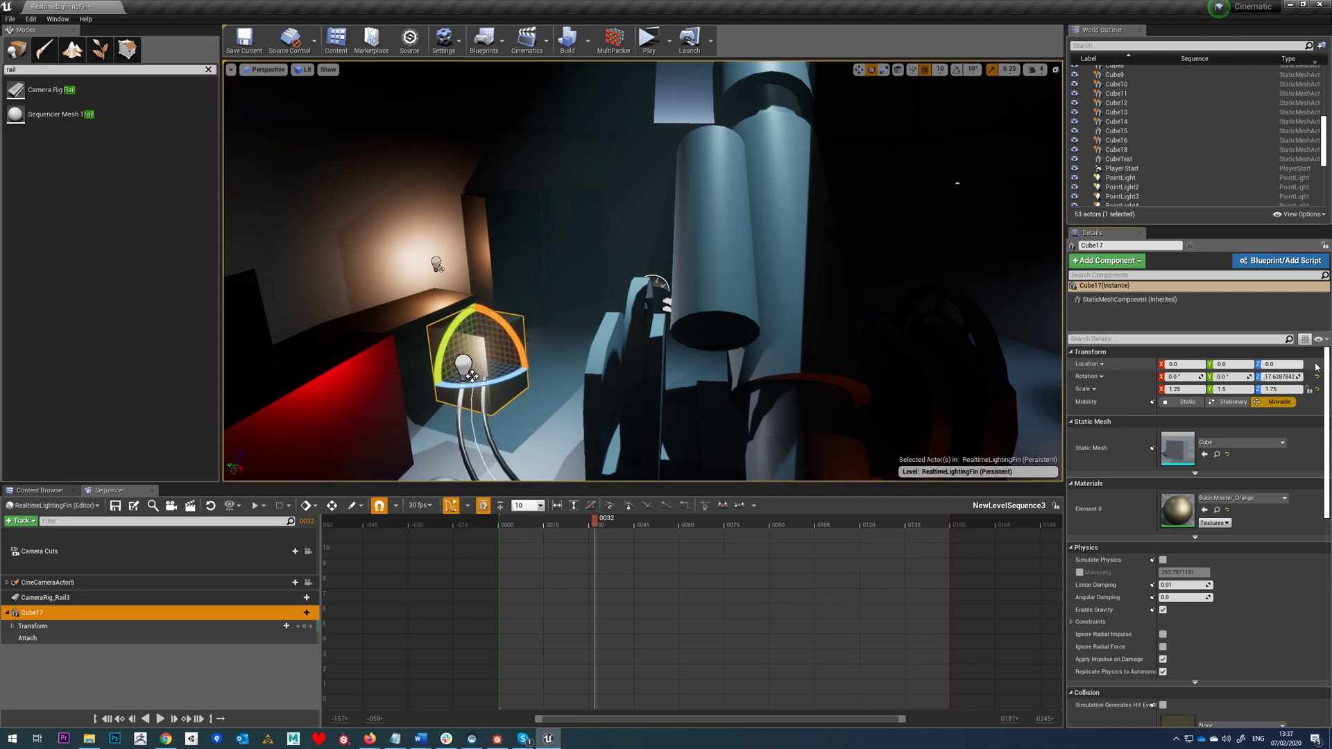
left_click(1317, 375)
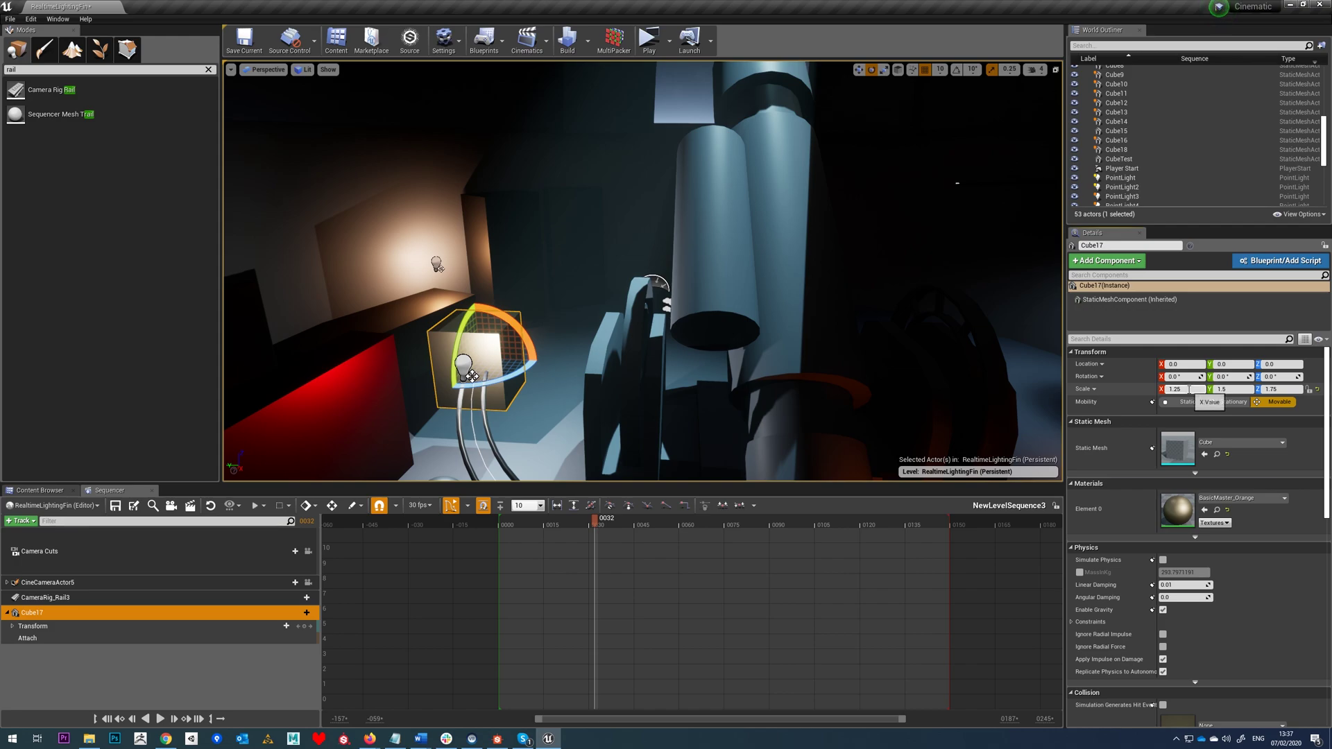
Scale Cube17 down to 0.5 on the X, Y and Z axes.
type("0.5")
key("Tab")
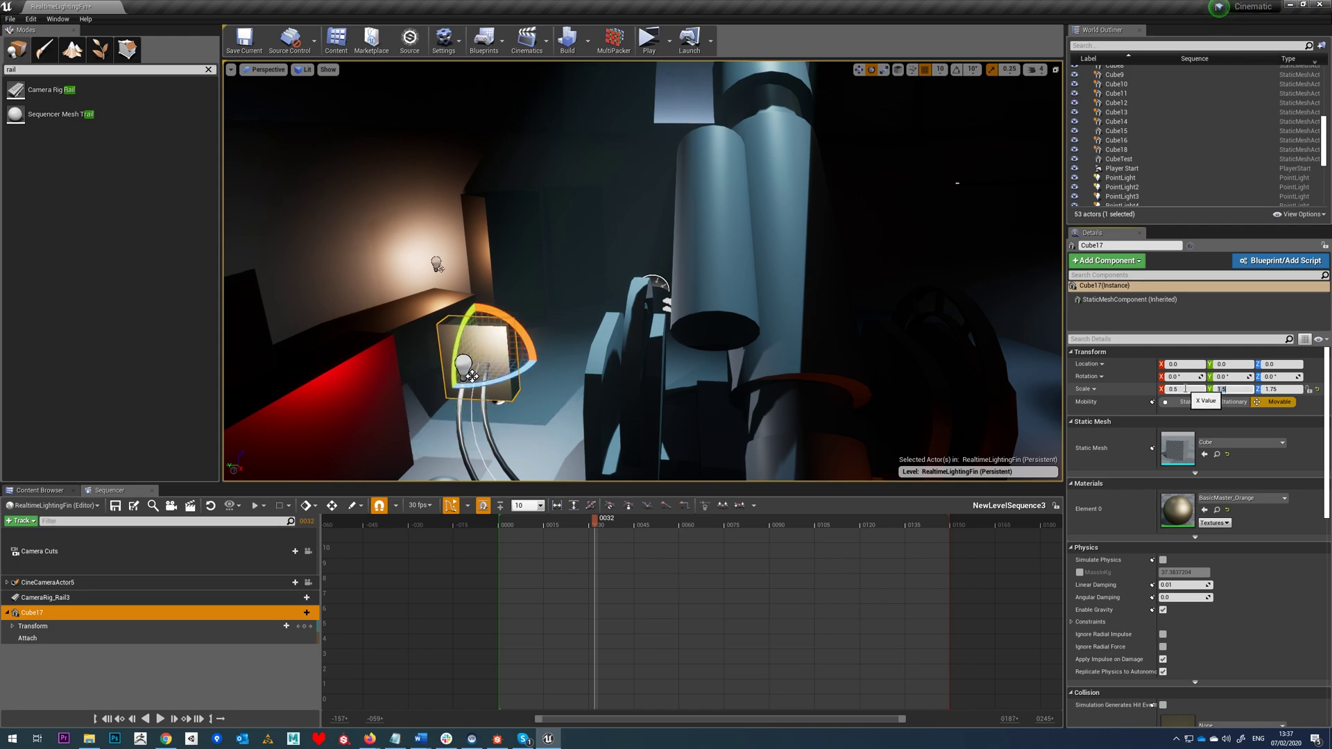
type("0.5")
key("Tab")
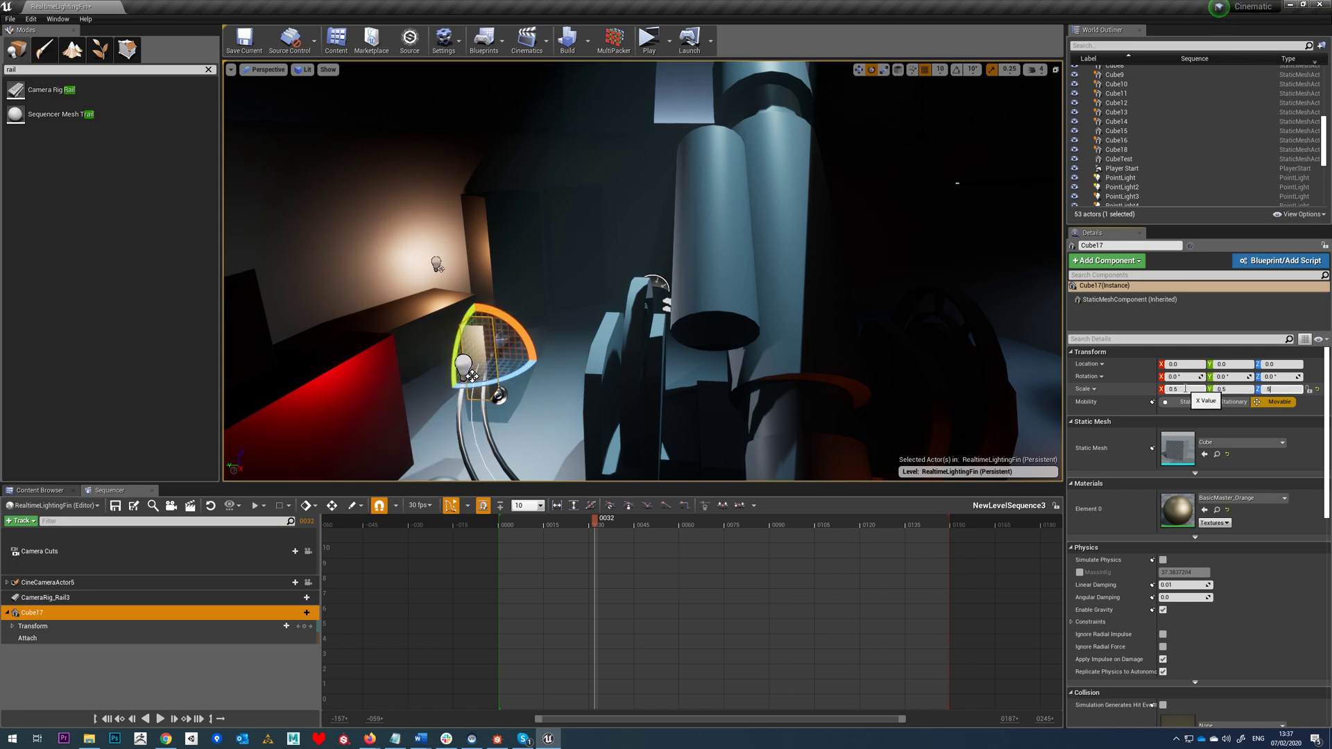
type(".5")
key("Return")
Add a Current Position on Rail property track to CameraRig_Rail3 in the level sequence.
right_click_drag(705, 377, 702, 306)
left_click(701, 303)
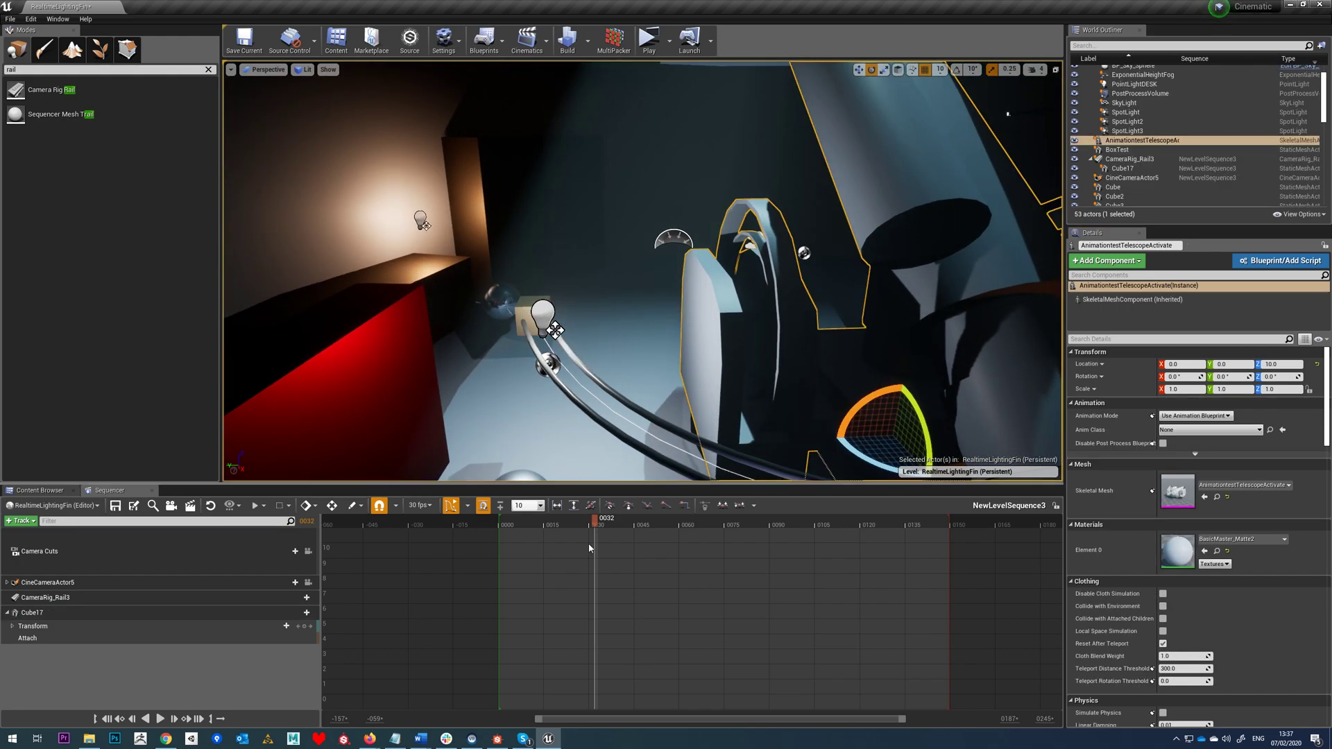
left_click(46, 597)
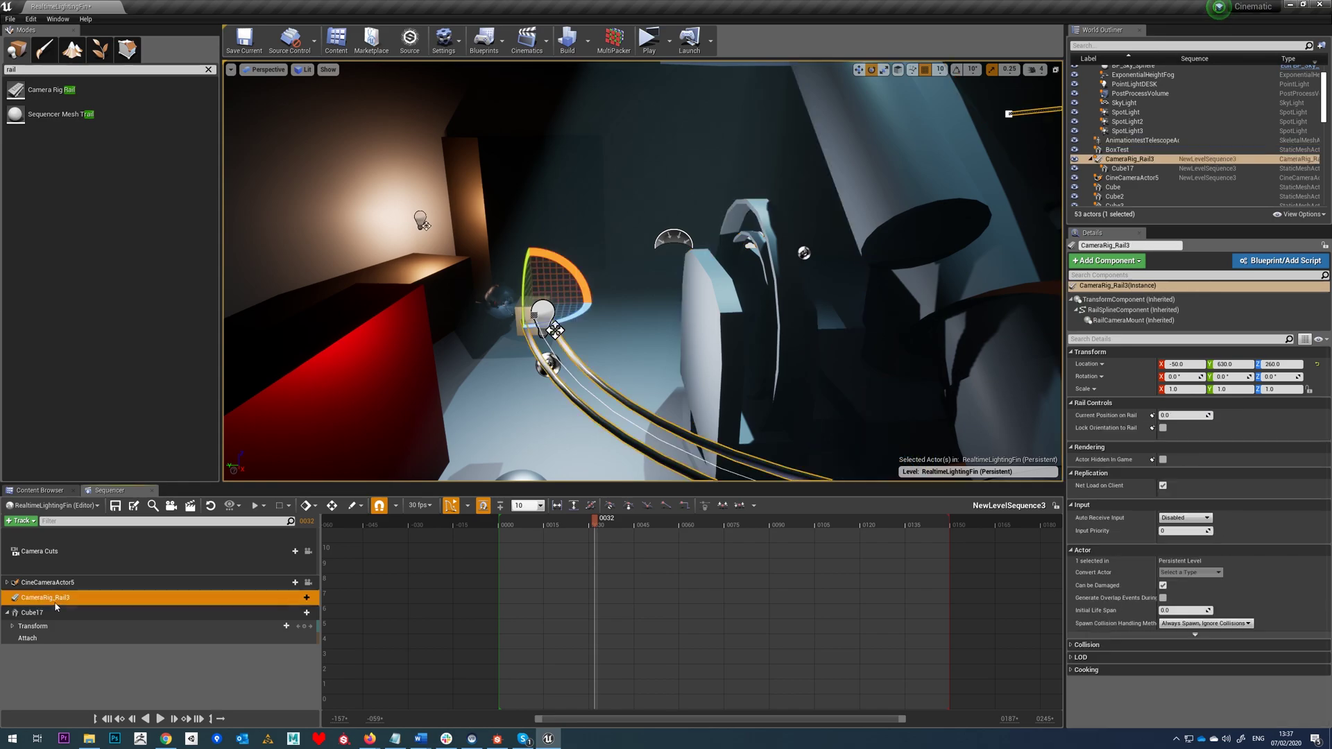
key("w")
right_click_drag(643, 271, 700, 340)
key("s")
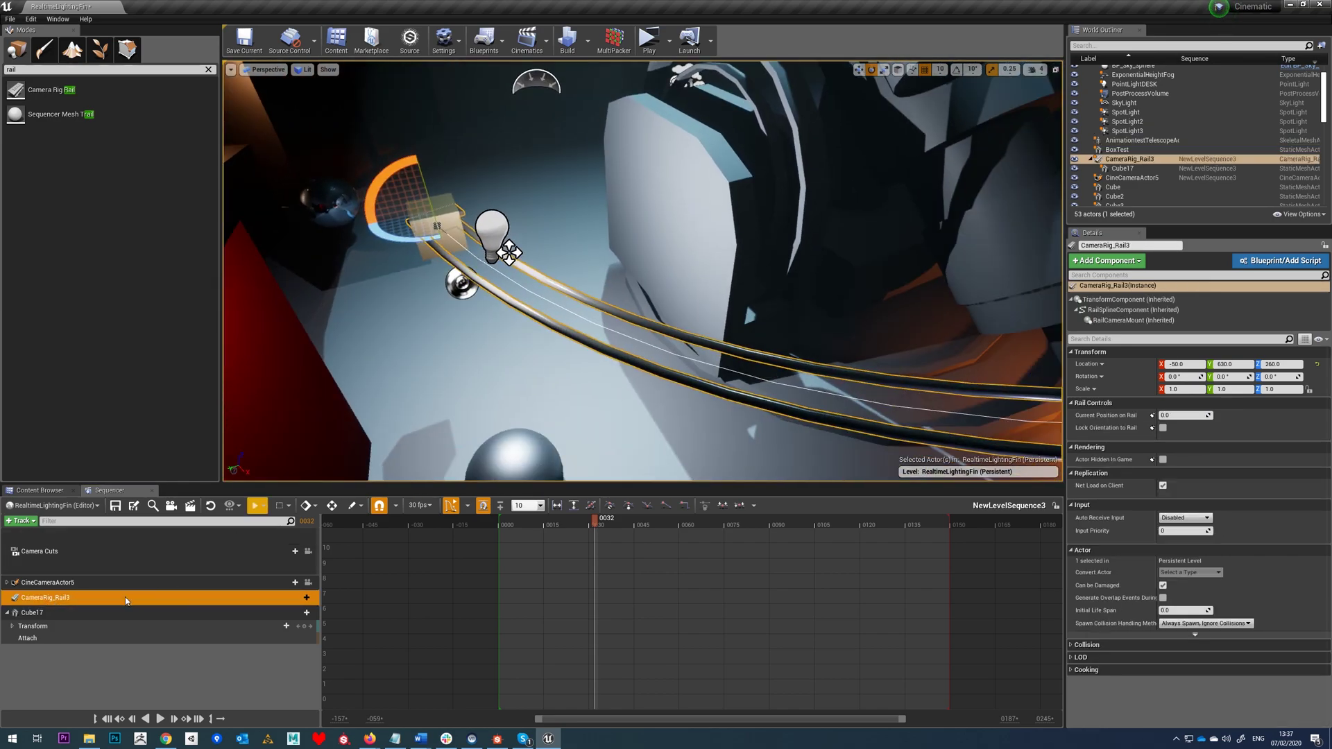
left_click(302, 598)
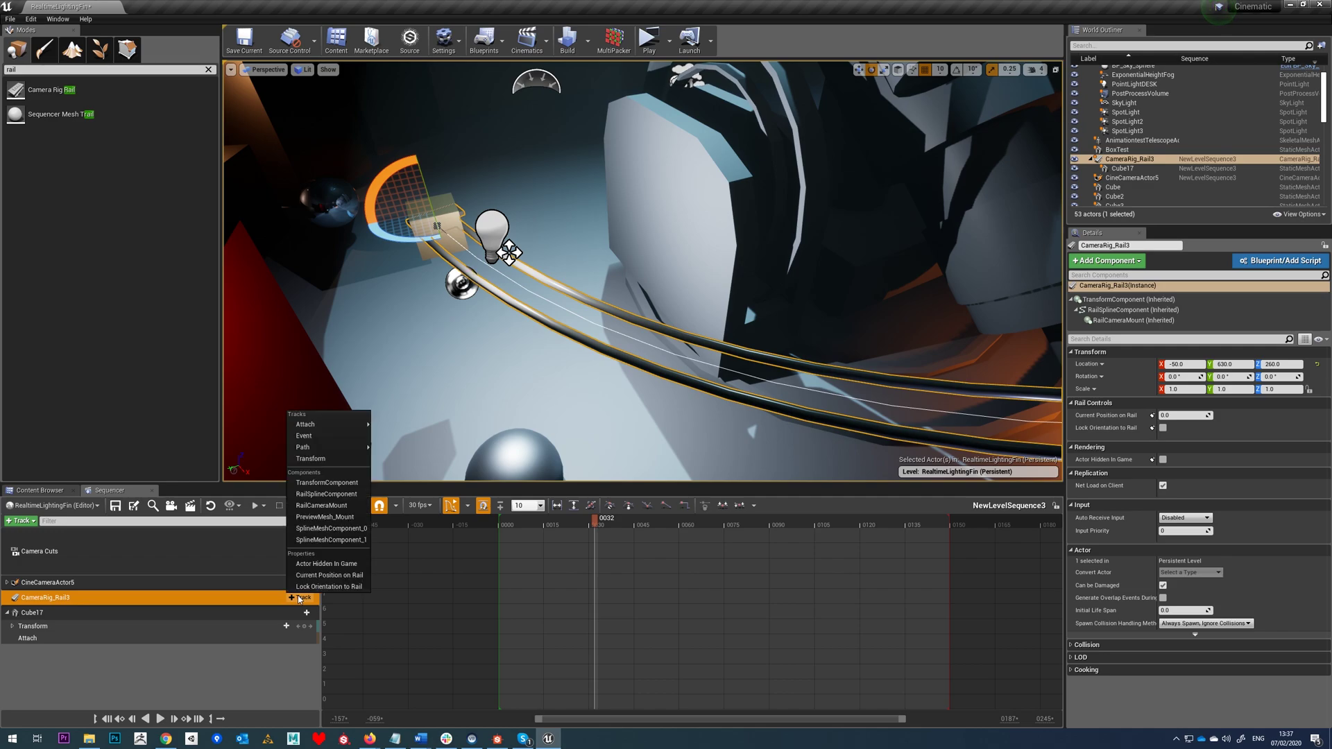
left_click(336, 577)
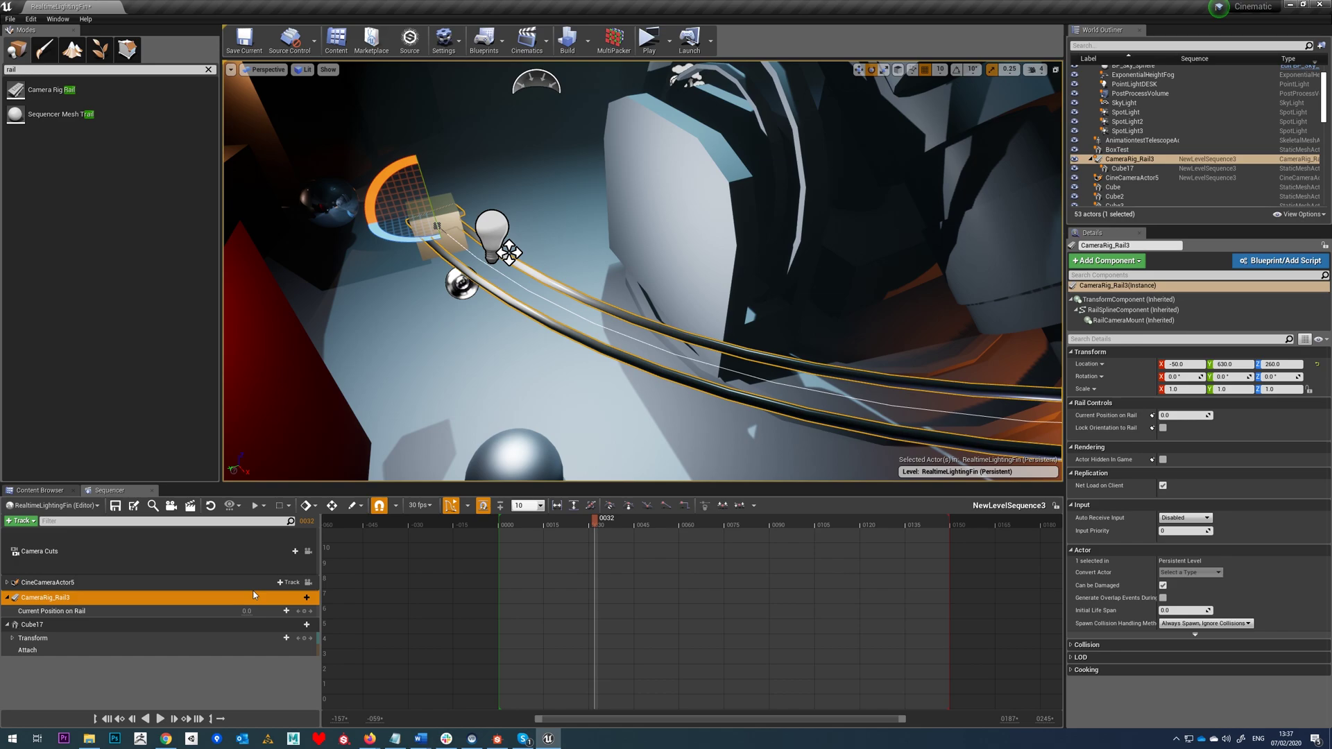
Key Current Position on Rail at 0.0 on the sequence's first frame and at 1.0 on its last frame.
left_click(107, 719)
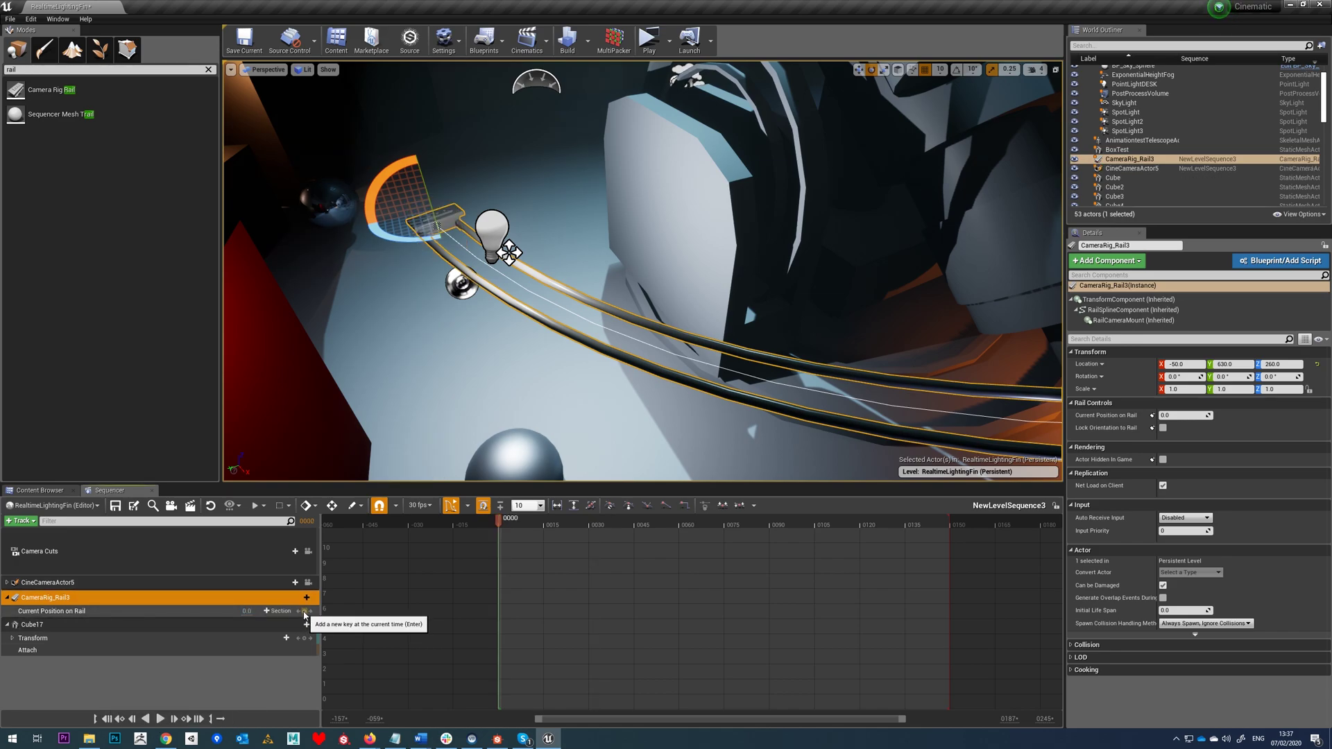
left_click(198, 718)
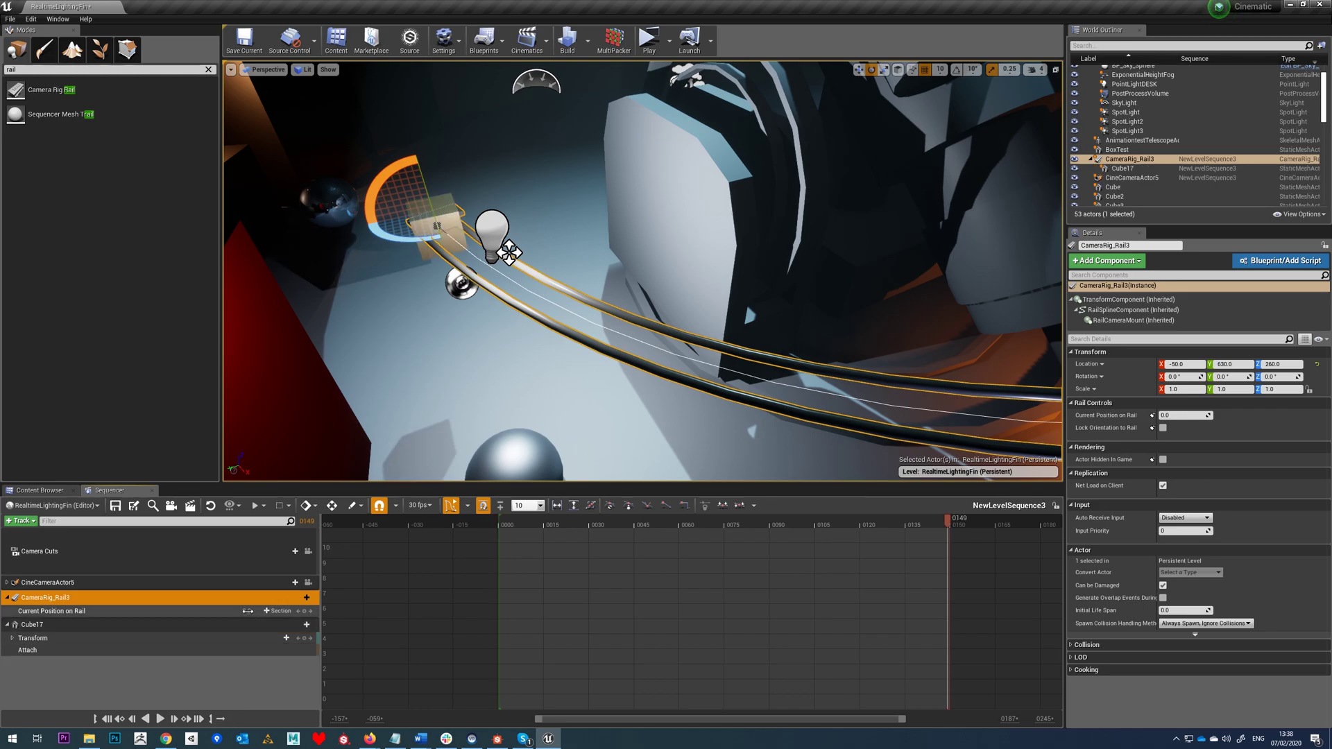
left_click(270, 611)
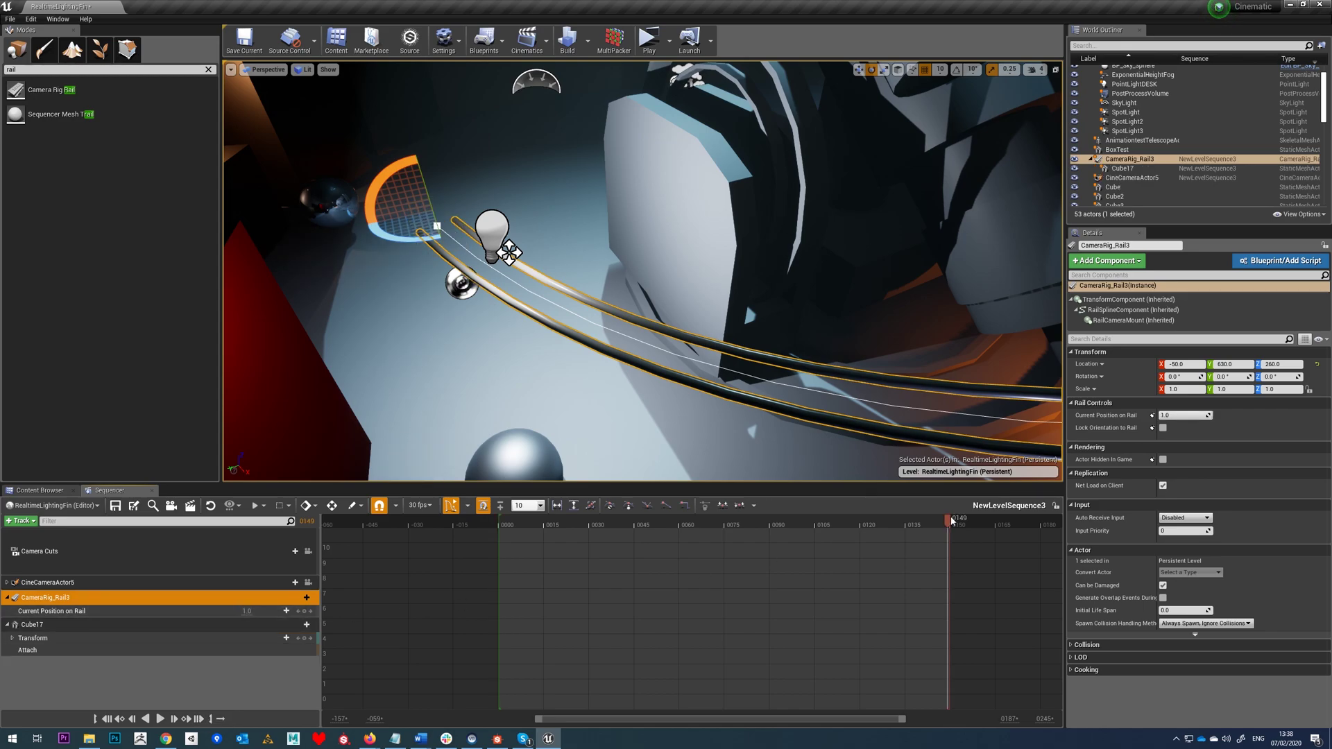
Scrub through the sequence to check how the rail mount and the attached cube move along the rail.
left_click_drag(907, 527, 647, 526)
right_click_drag(620, 349, 620, 349)
left_click_drag(632, 526, 589, 542)
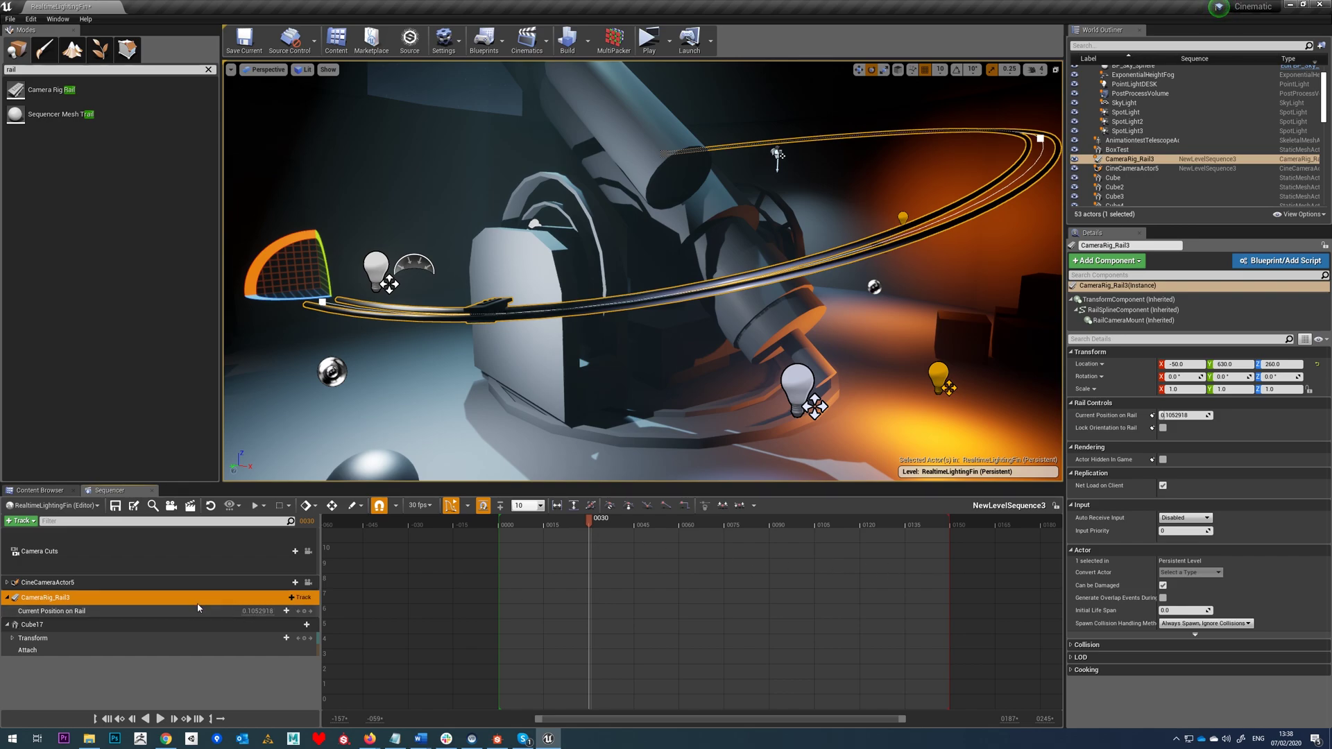
Switch the sequence from curves to its track timeline and extend the start of Cube17's attach section back past frame 0.
left_click(139, 650)
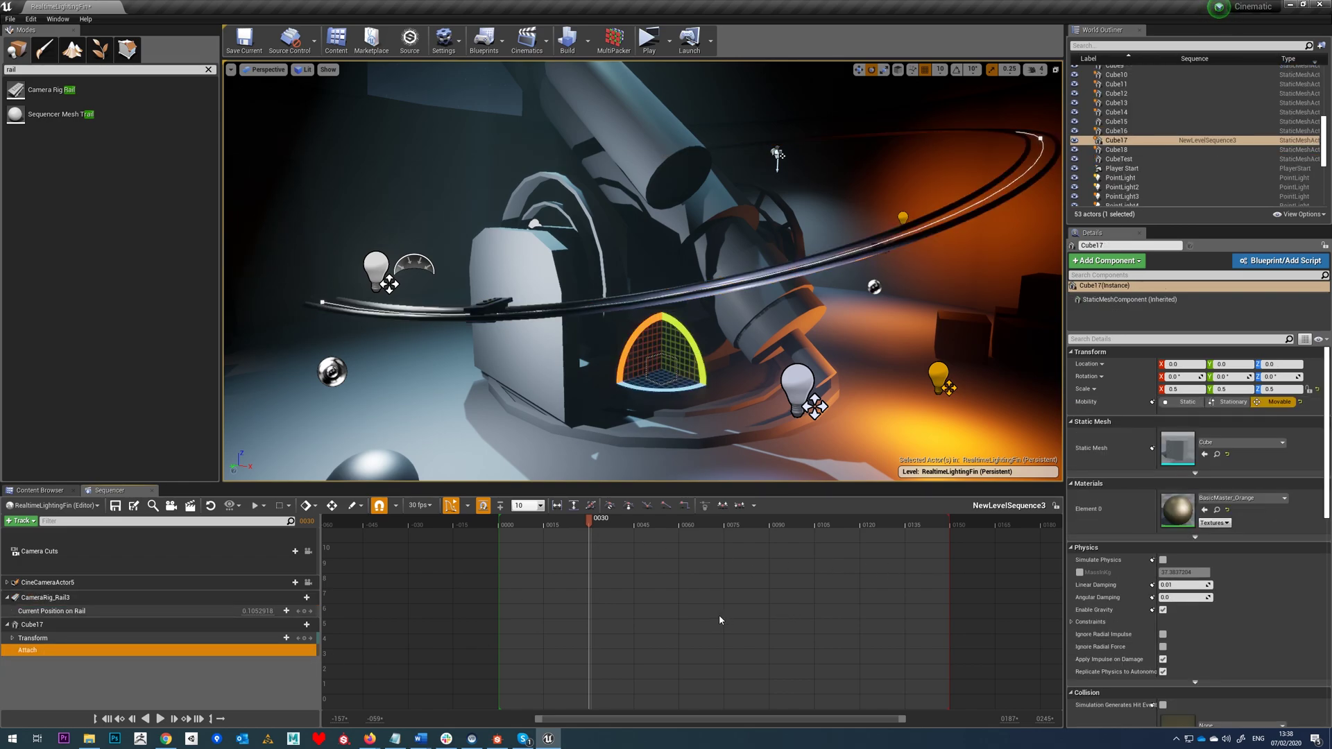
left_click(450, 505)
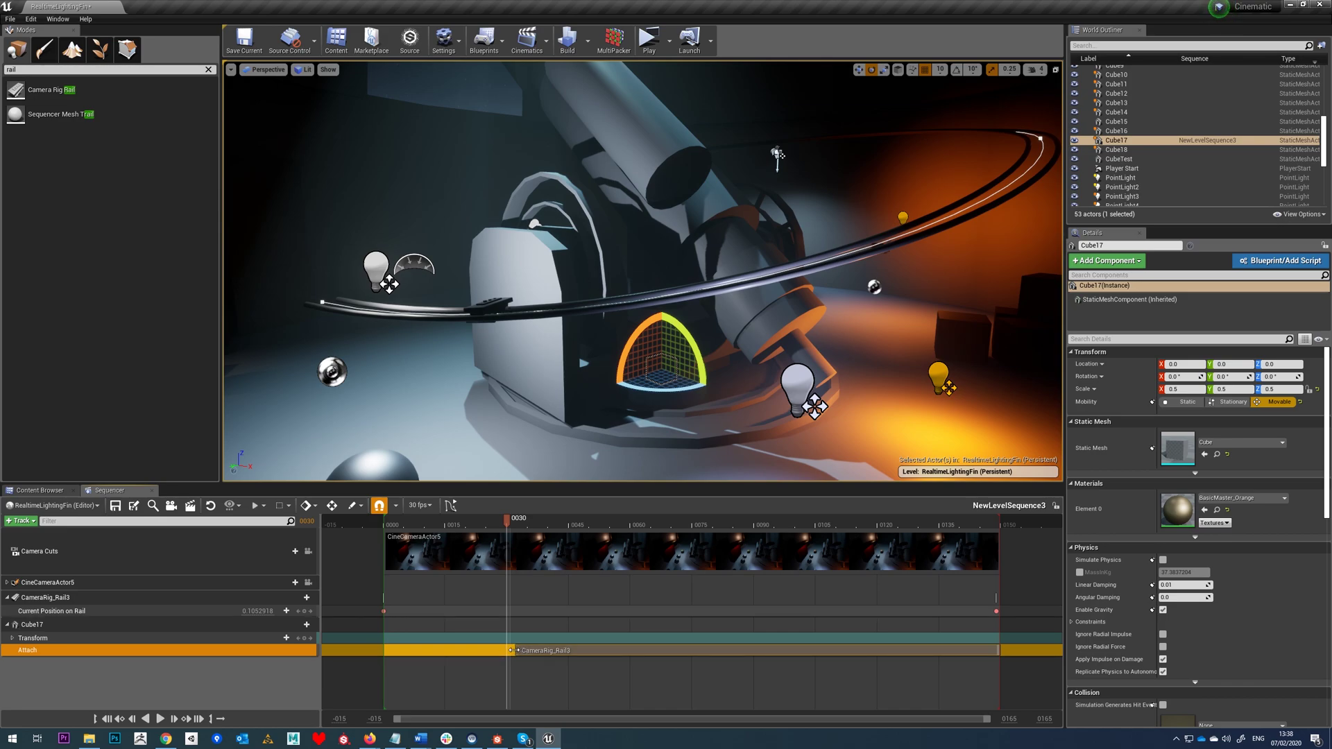
left_click_drag(511, 649, 363, 650)
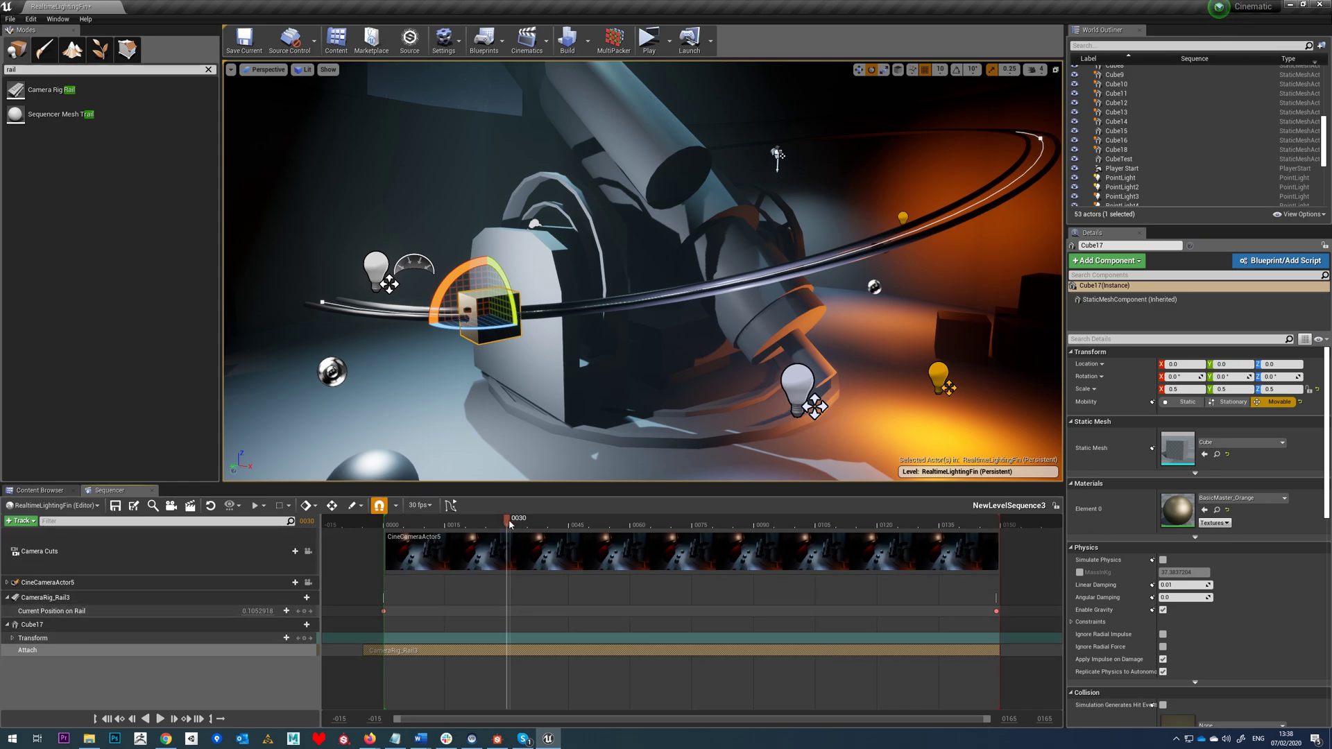
mouse_move(510, 524)
left_mouse_down()
mouse_move(378, 525)
mouse_move(474, 525)
mouse_move(506, 546)
left_mouse_up()
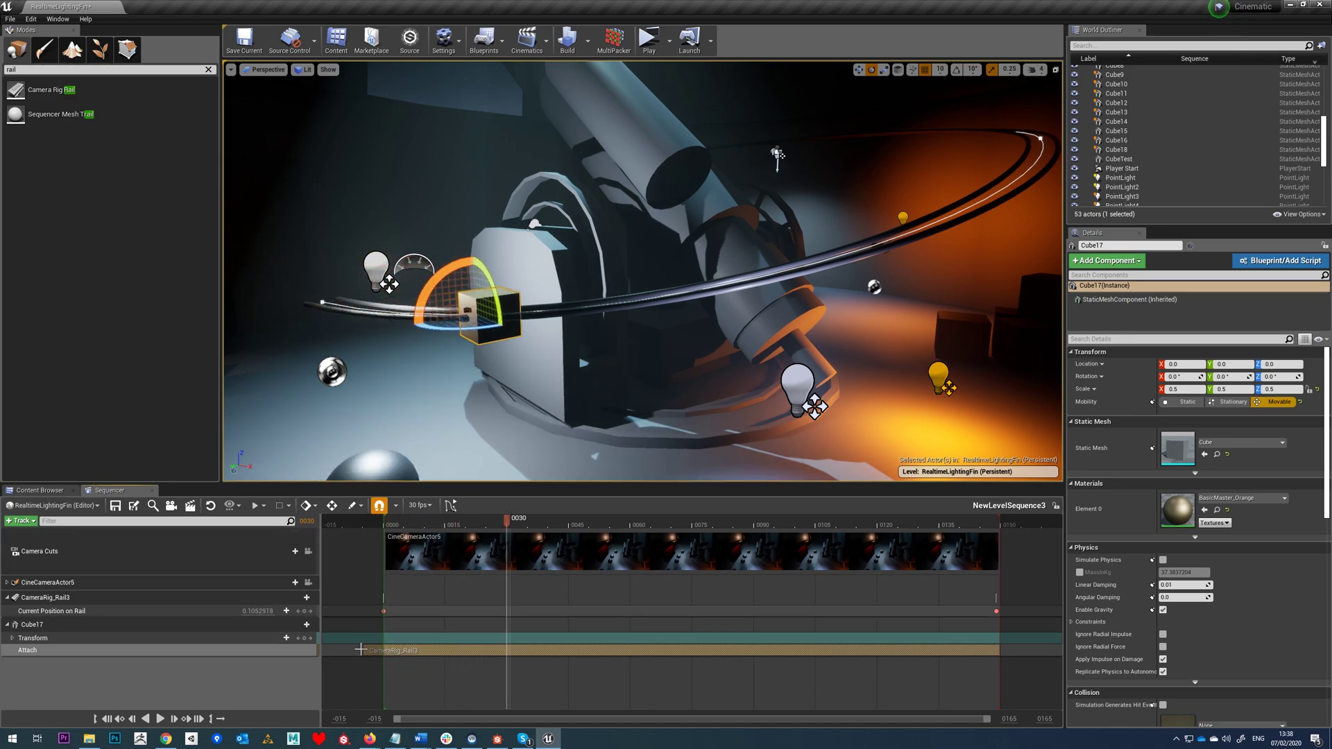
Shorten Cube17's attach section to start at about frame 50 and scrub across that point to see the effect.
left_click_drag(363, 650, 589, 650)
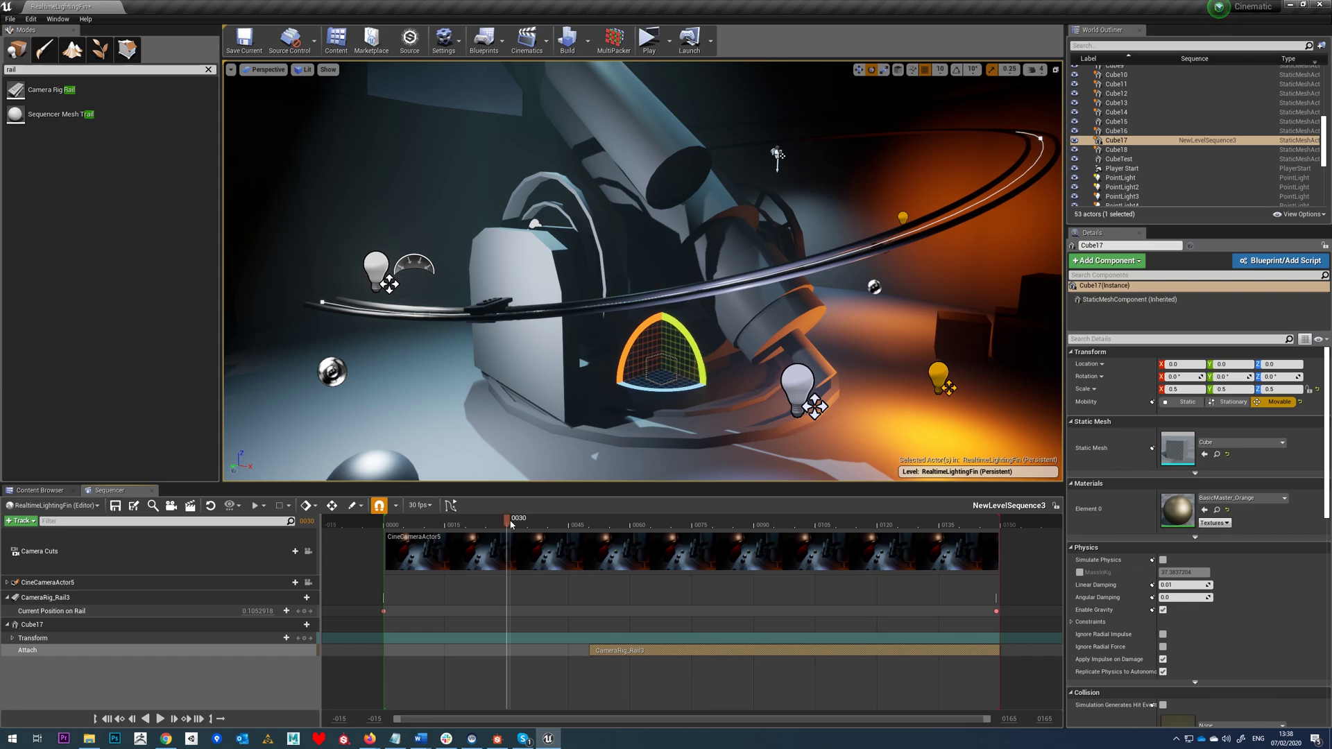
left_click(548, 525)
left_click_drag(565, 524, 626, 526)
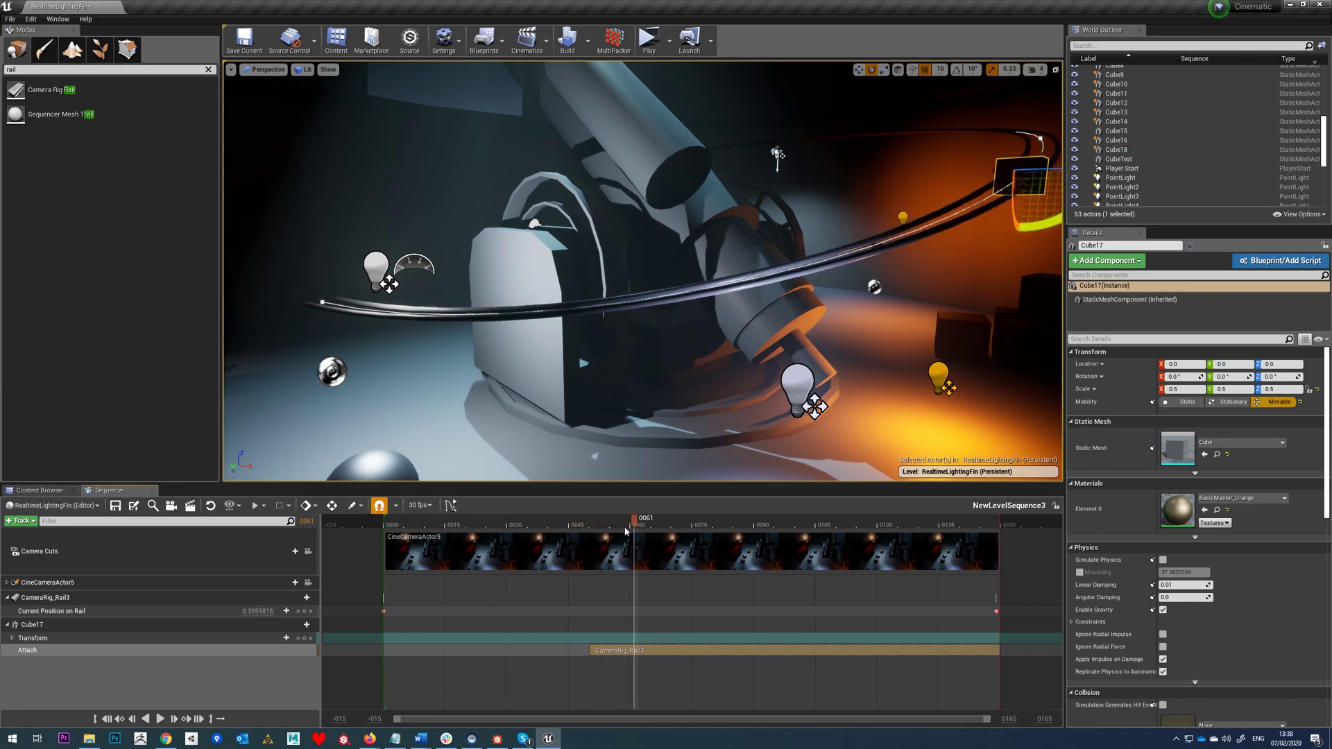
left_click_drag(625, 531, 531, 532)
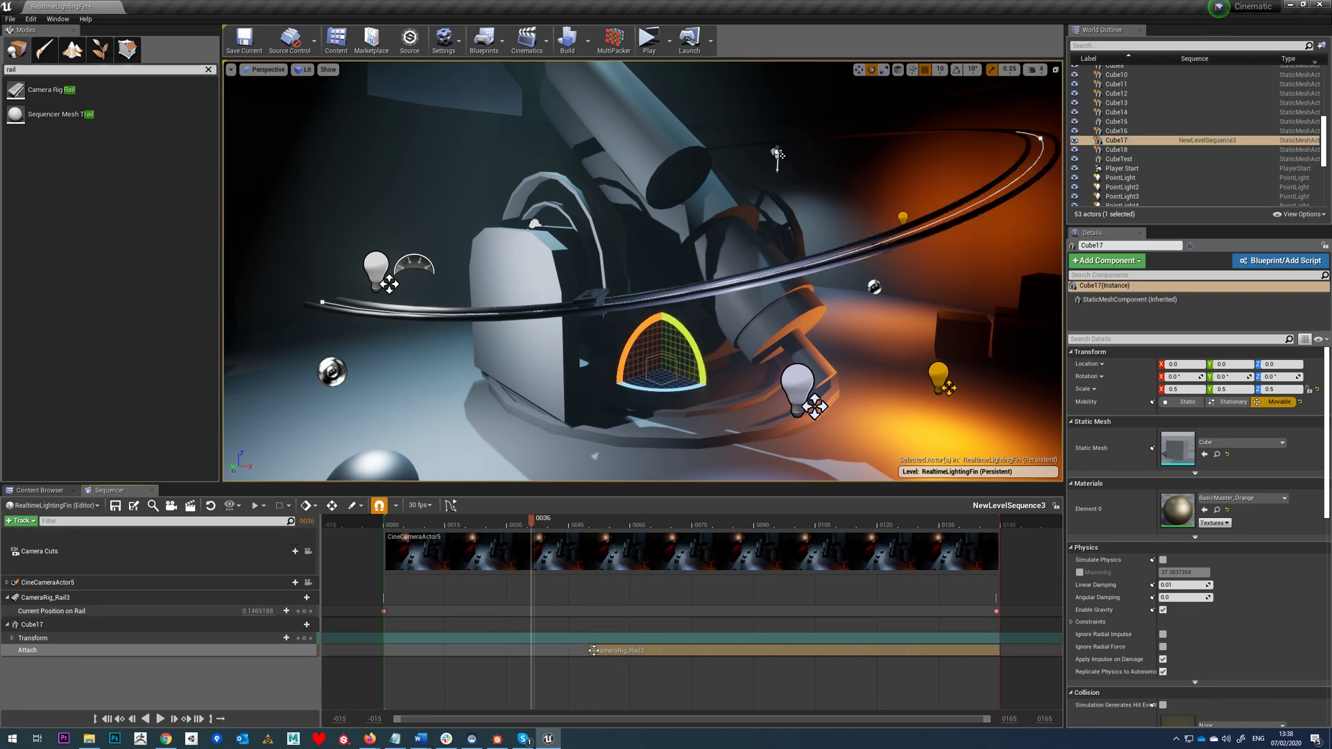
Pull the start of Cube17's attach section back to about frame 0 and scrub to check the attachment.
left_click_drag(552, 656, 383, 661)
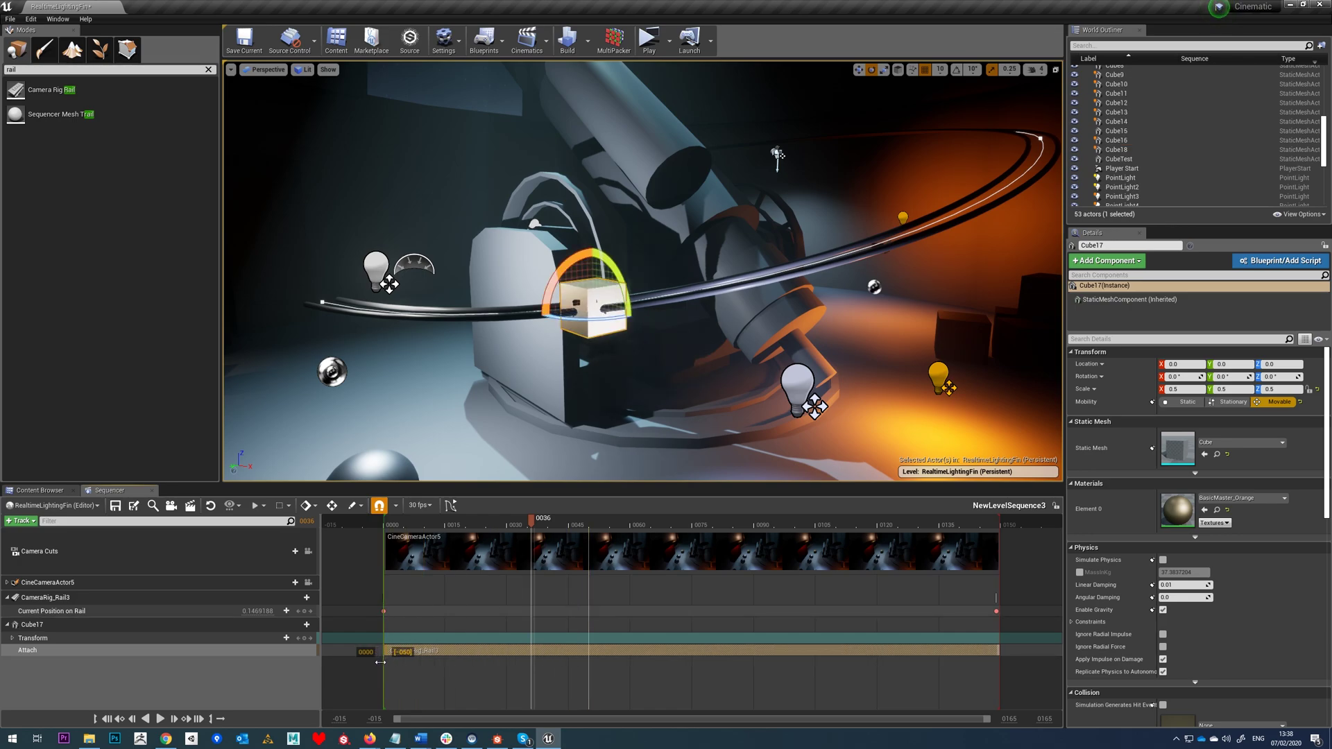
left_click_drag(531, 532, 487, 535)
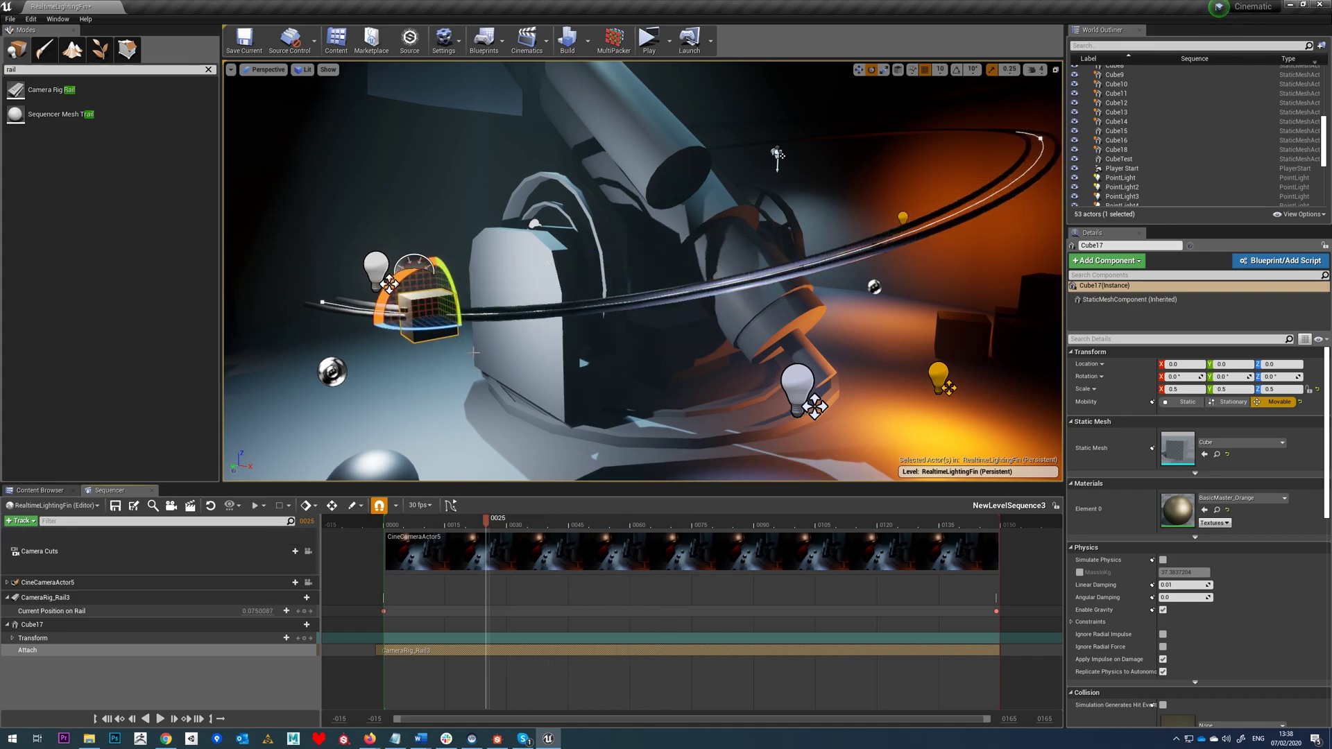
Enable Lock Orientation to Rail on CameraRig_Rail3 and return the playhead to frame 0.
right_click_drag(473, 352, 481, 380)
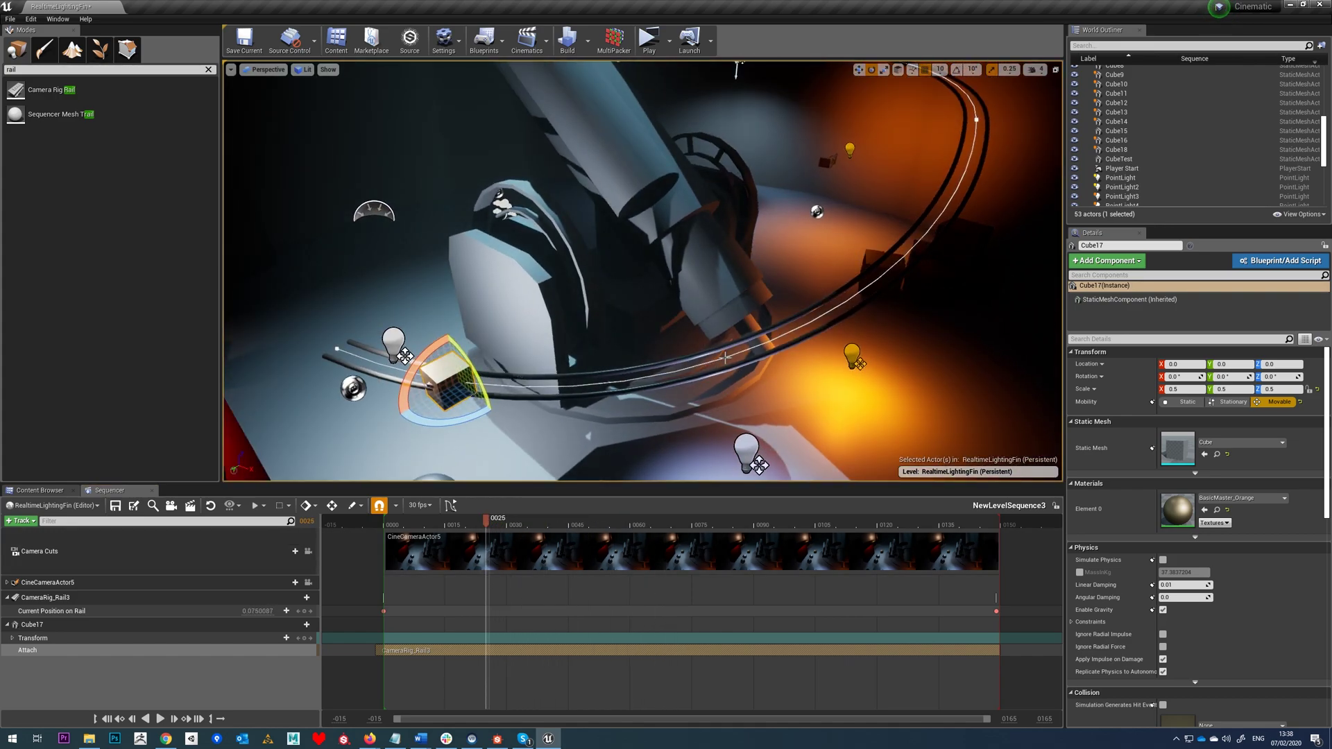
left_click(104, 610)
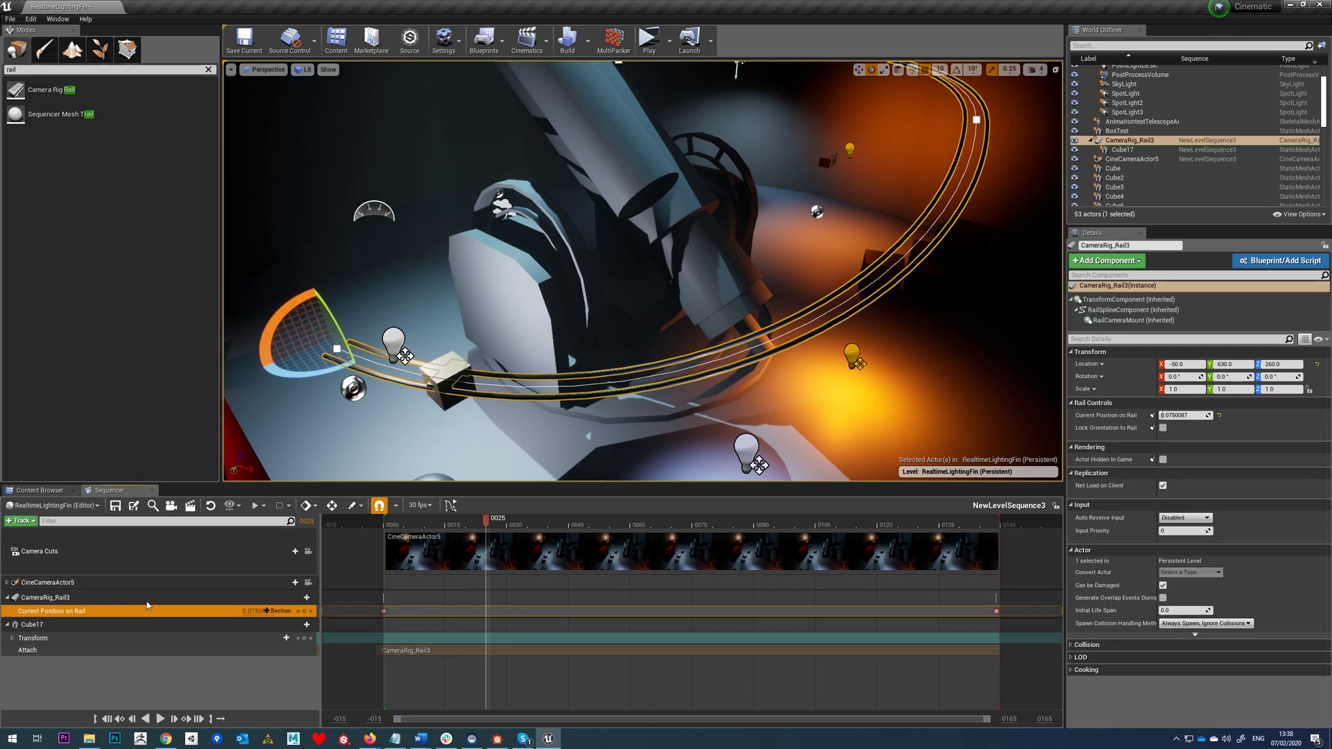
left_click(1163, 428)
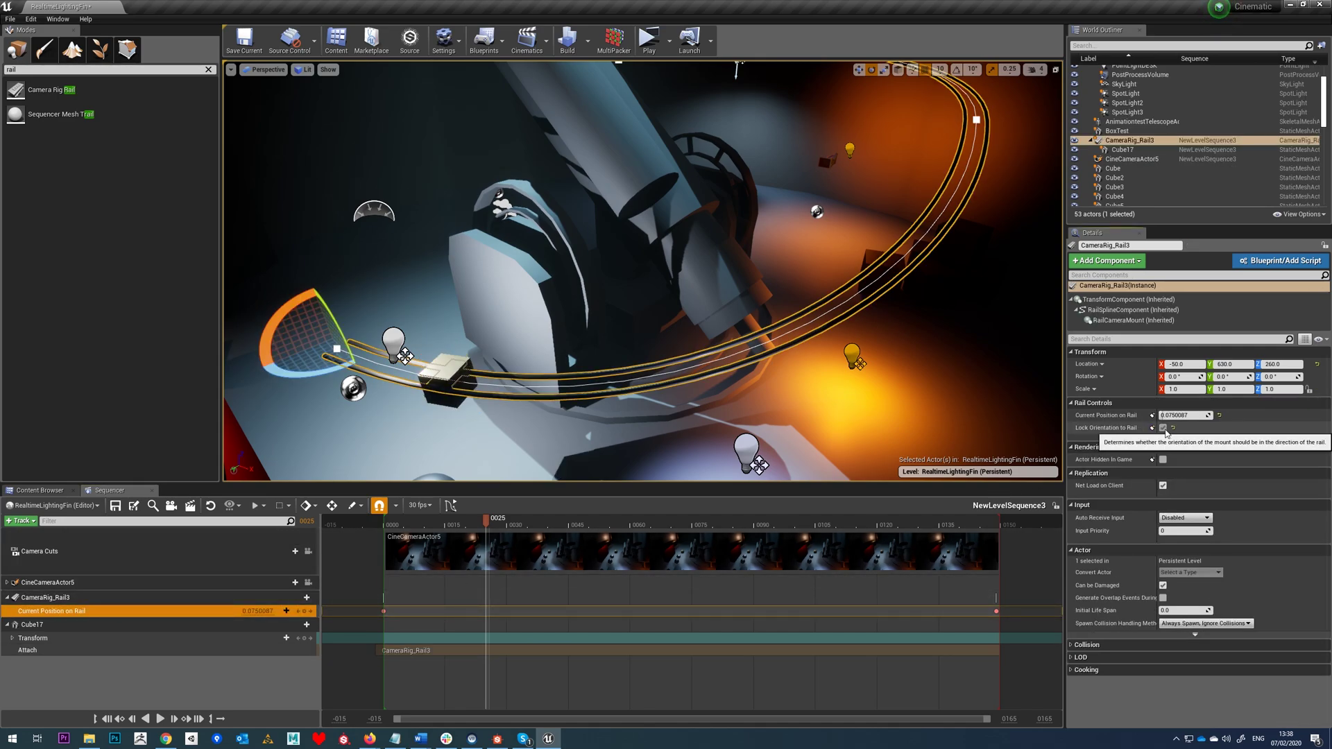
left_click_drag(489, 521, 386, 518)
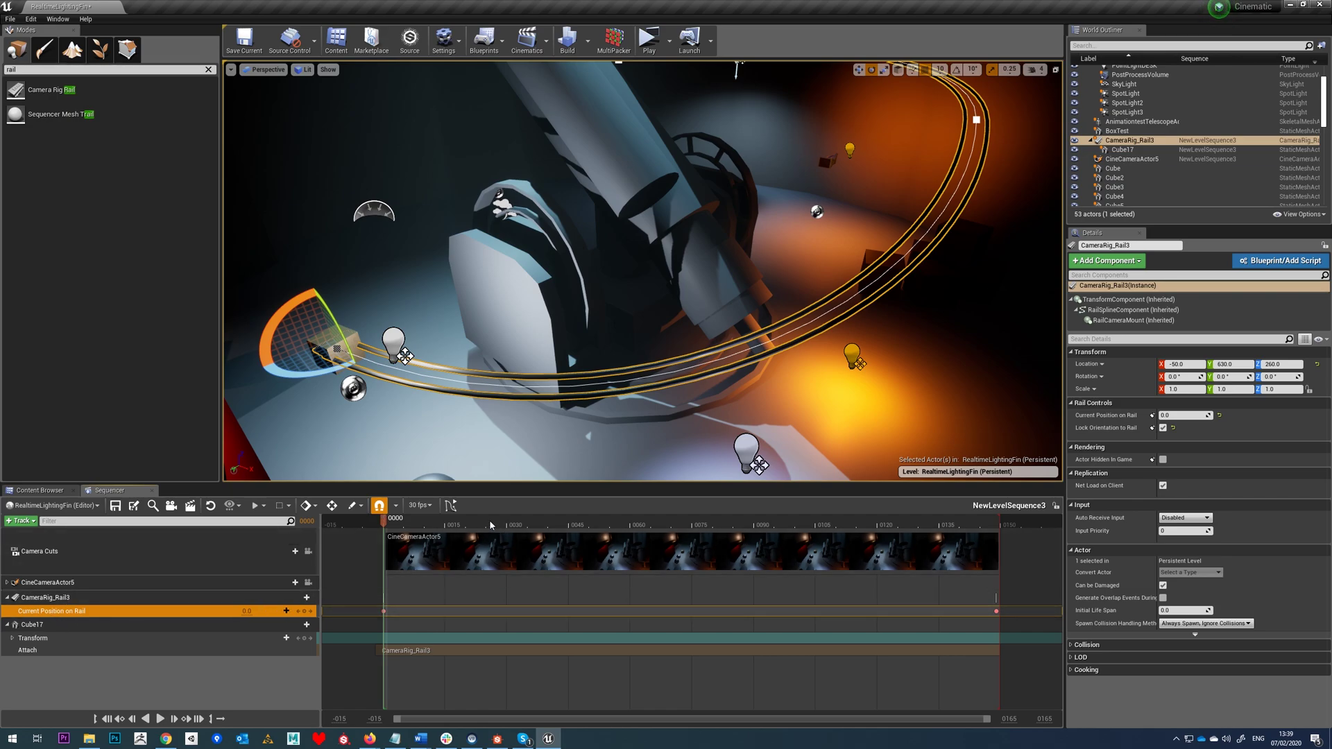
Set both Current Position on Rail keys to linear interpolation in the curve editor.
left_click(451, 505)
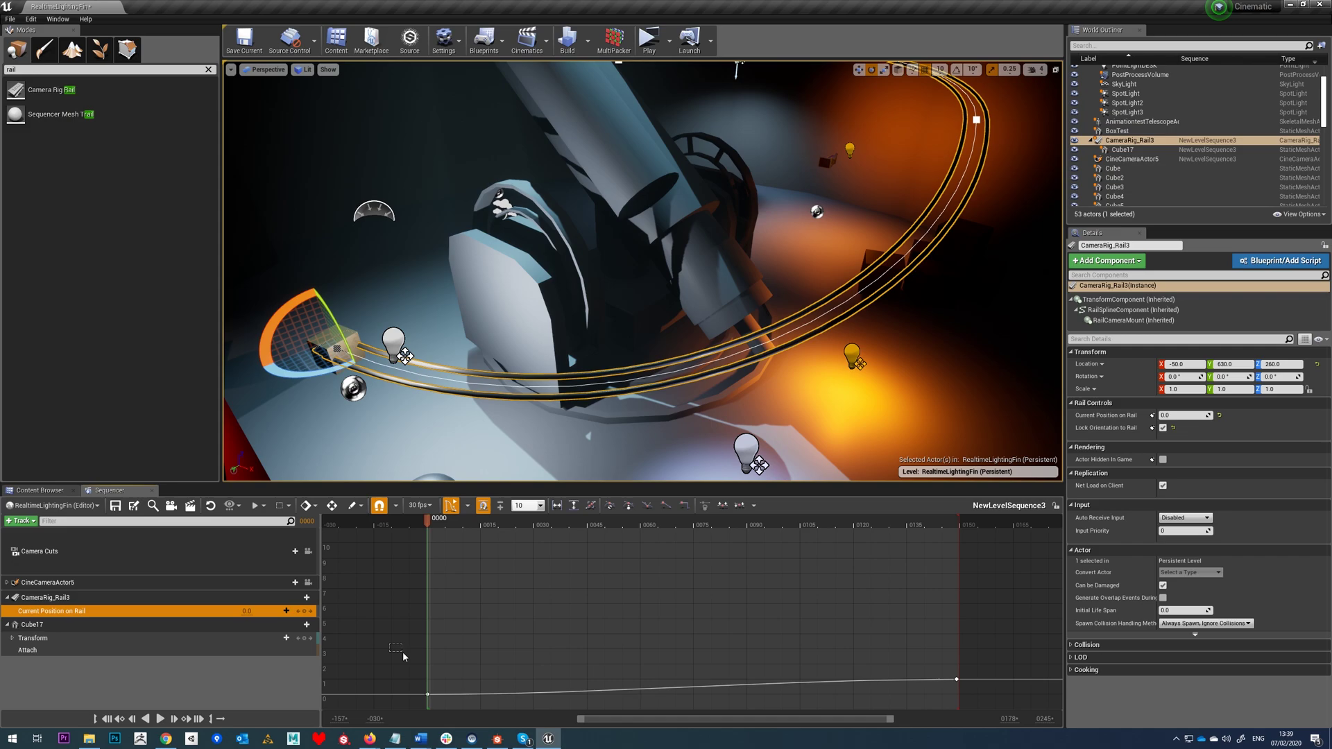
left_click_drag(980, 705, 978, 704)
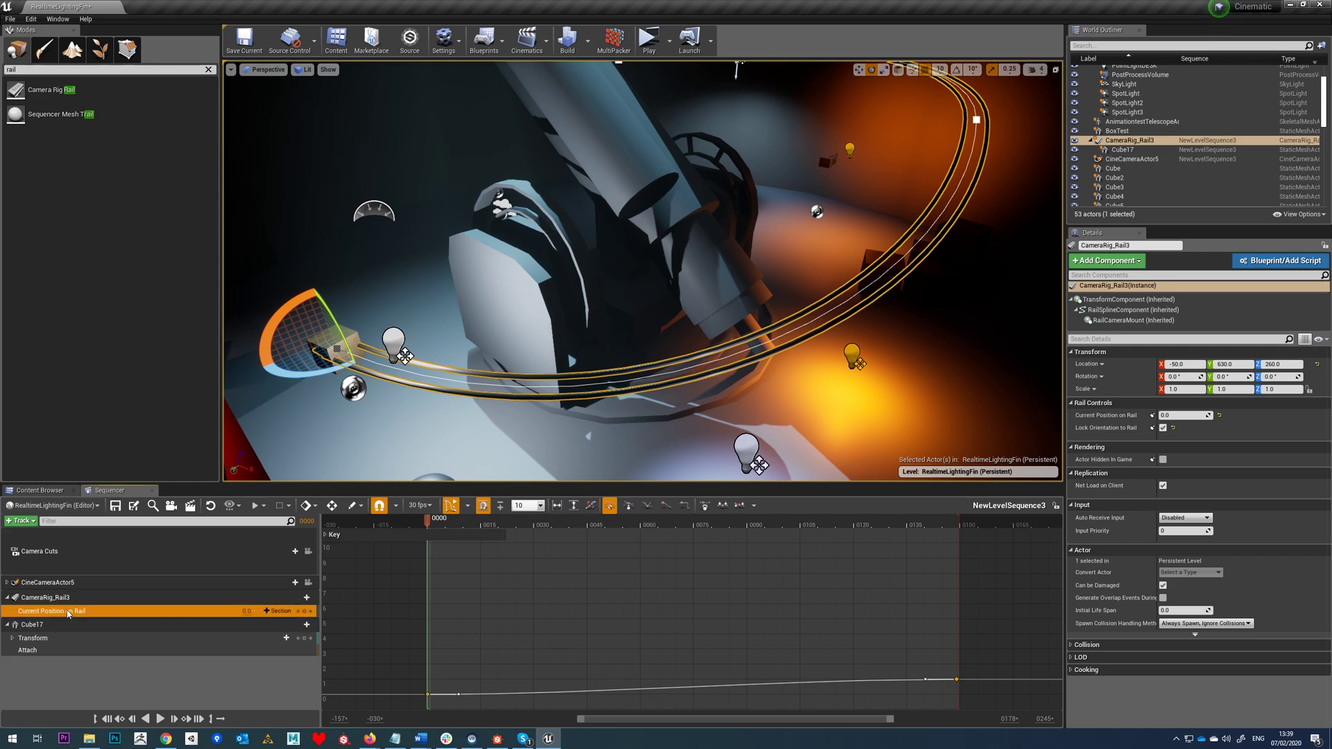
left_click(622, 624)
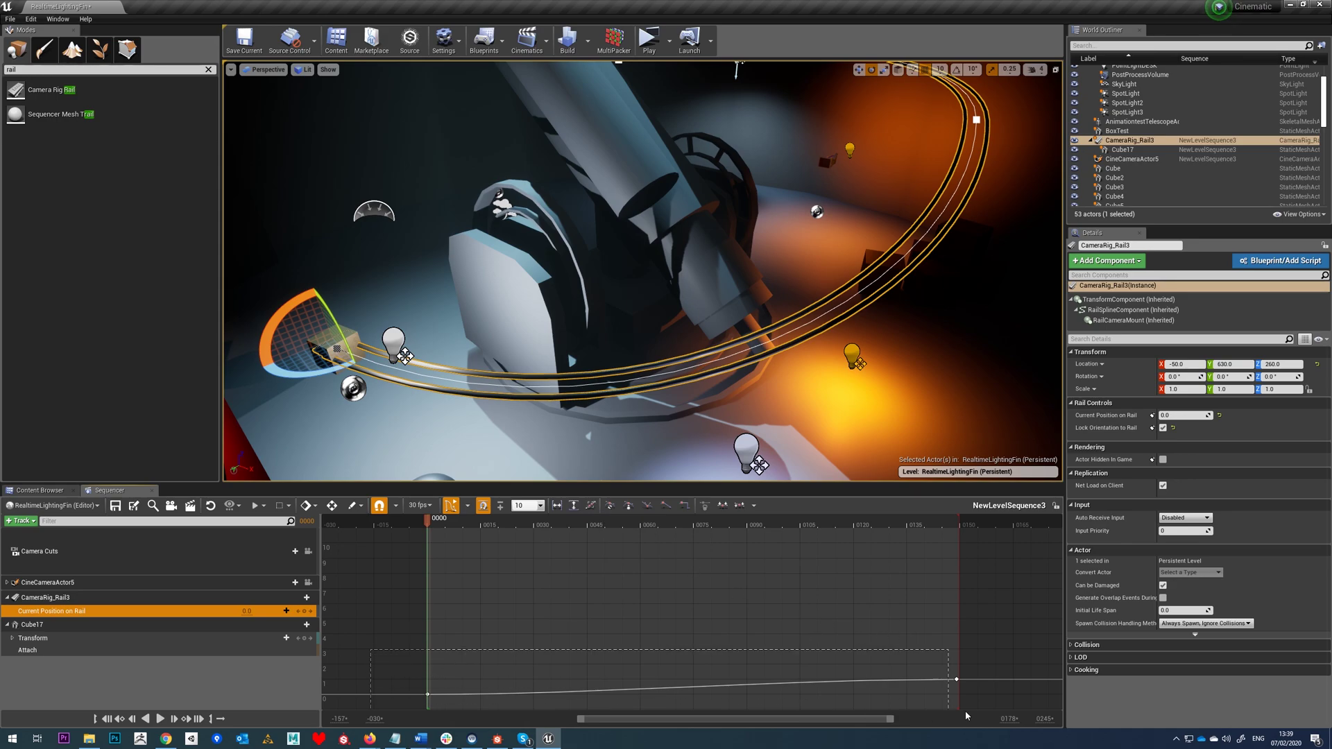
left_click_drag(966, 715, 941, 692)
left_click(666, 506)
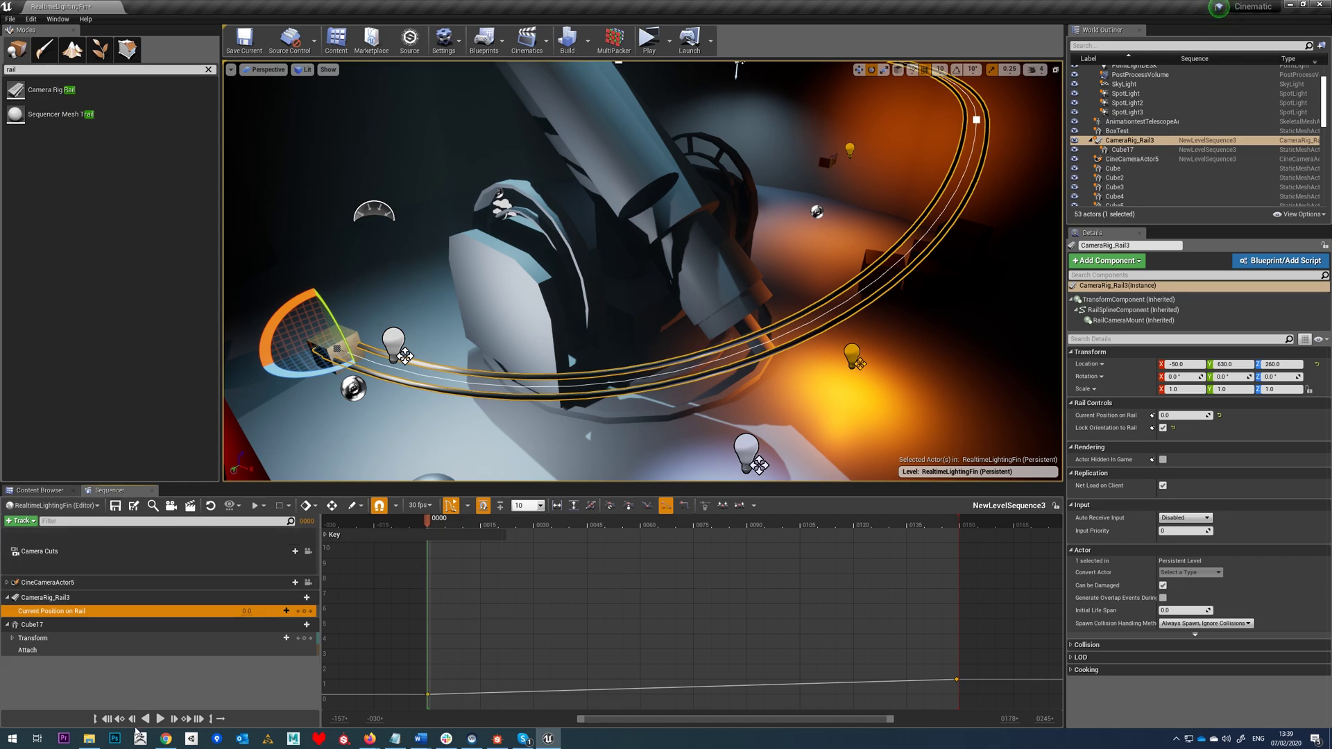
Play the sequence to review the cube's constant-speed travel, and set the playhead back to frame 6.
left_click(160, 720)
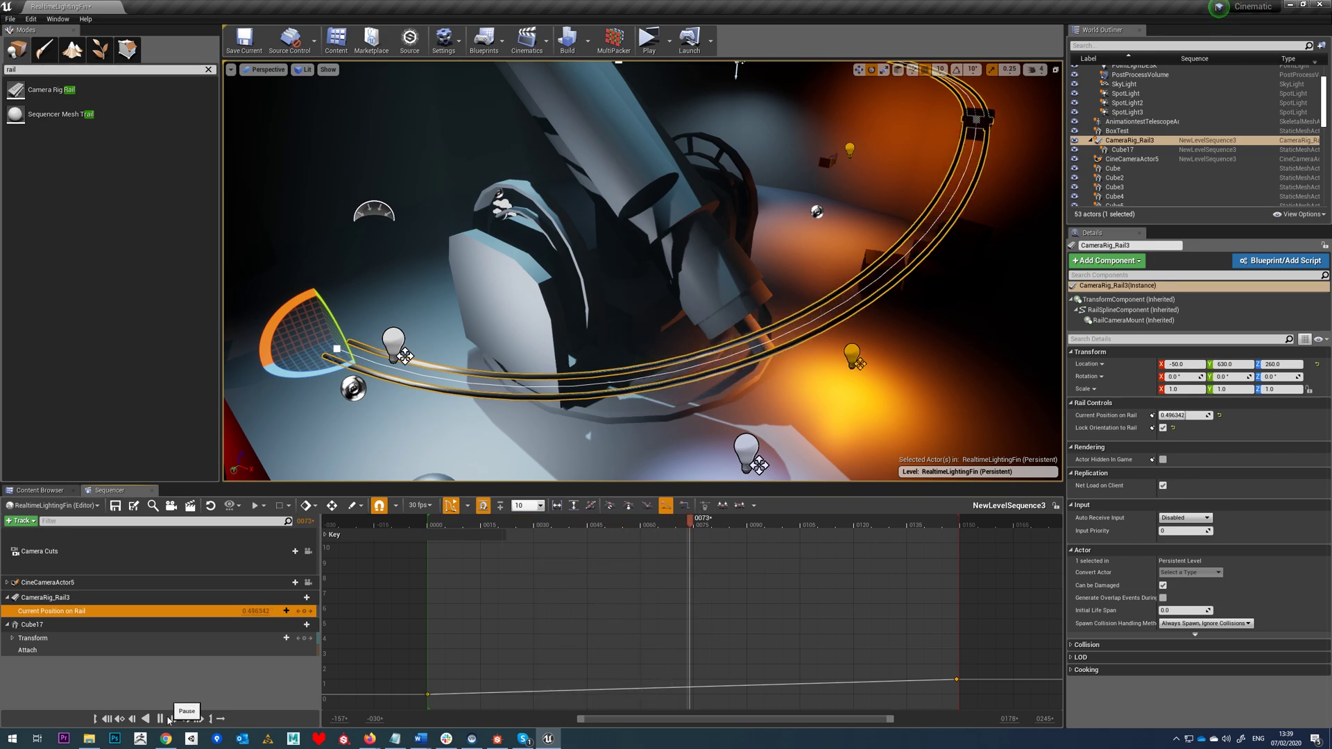
left_click(169, 719)
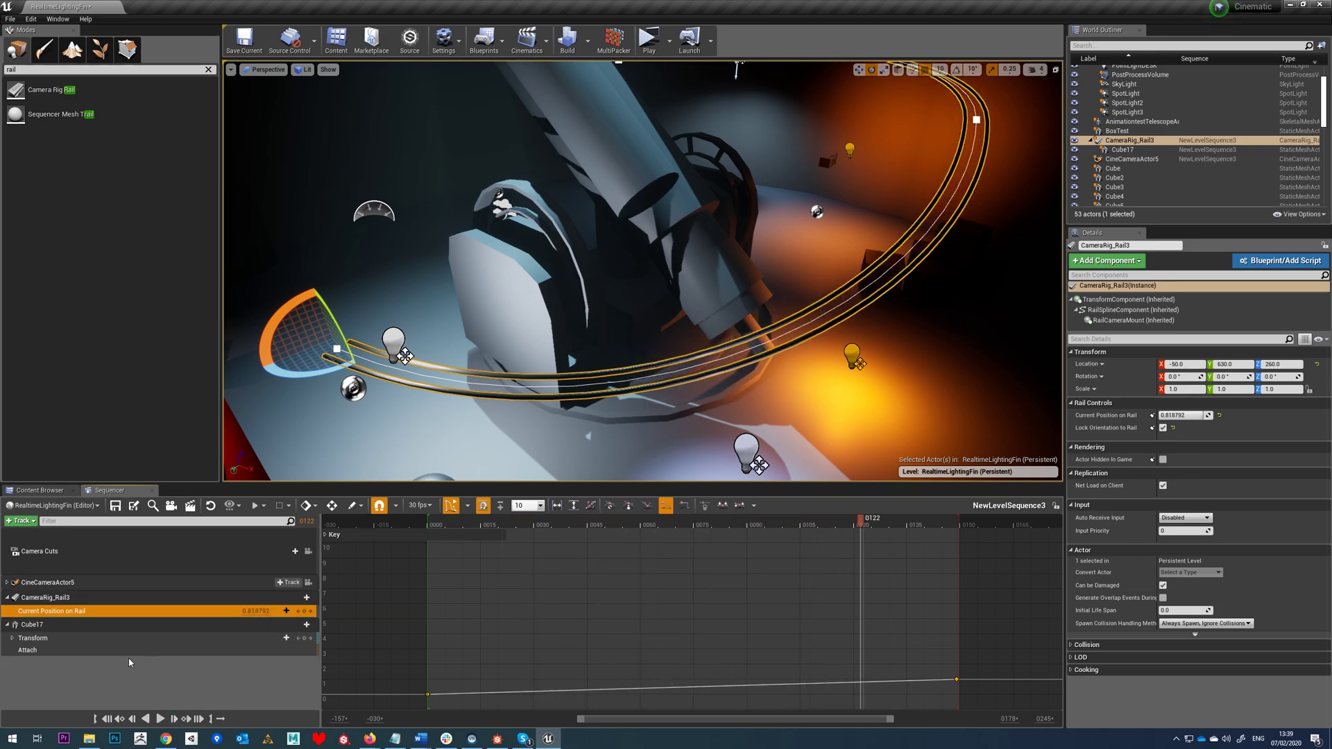
left_click(451, 527)
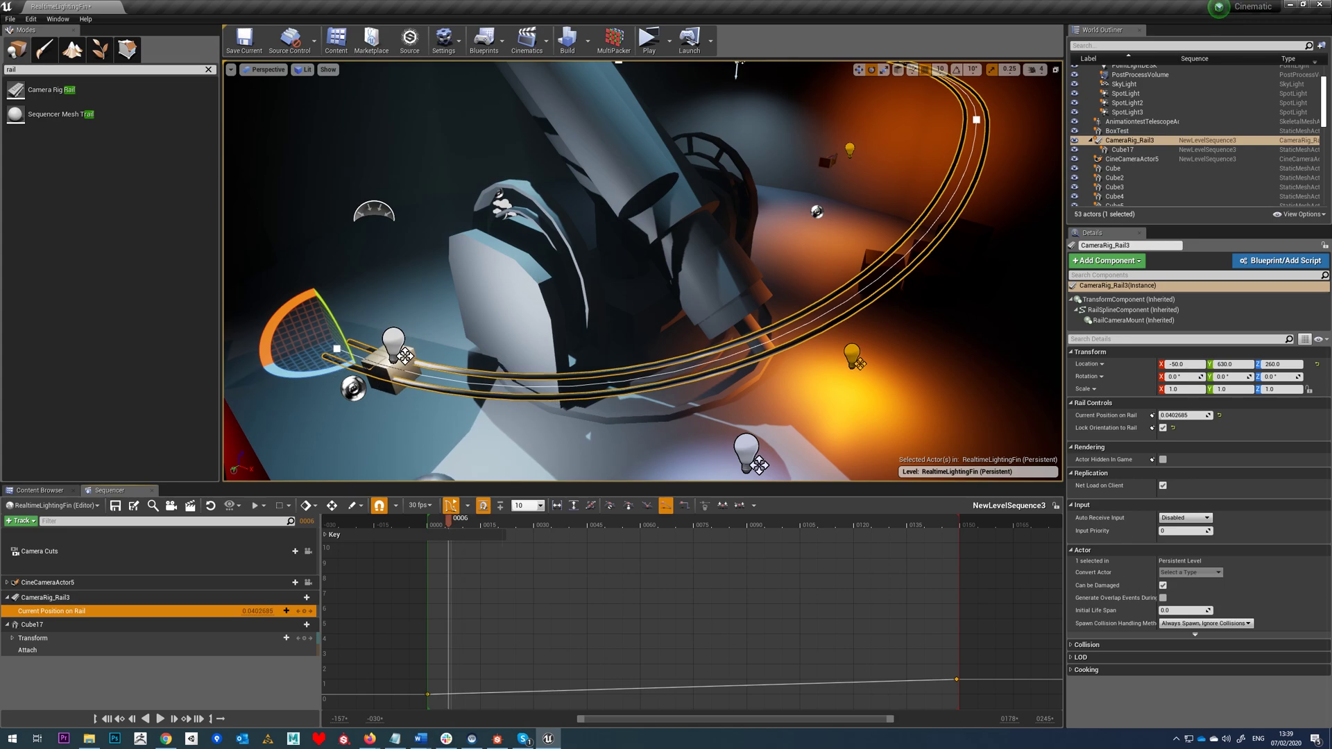
Preview the cube's travel around the telescope in game view from a reframed angle, and rewind to frame 6.
left_click(520, 251)
key("g")
right_click_drag(520, 251, 534, 298)
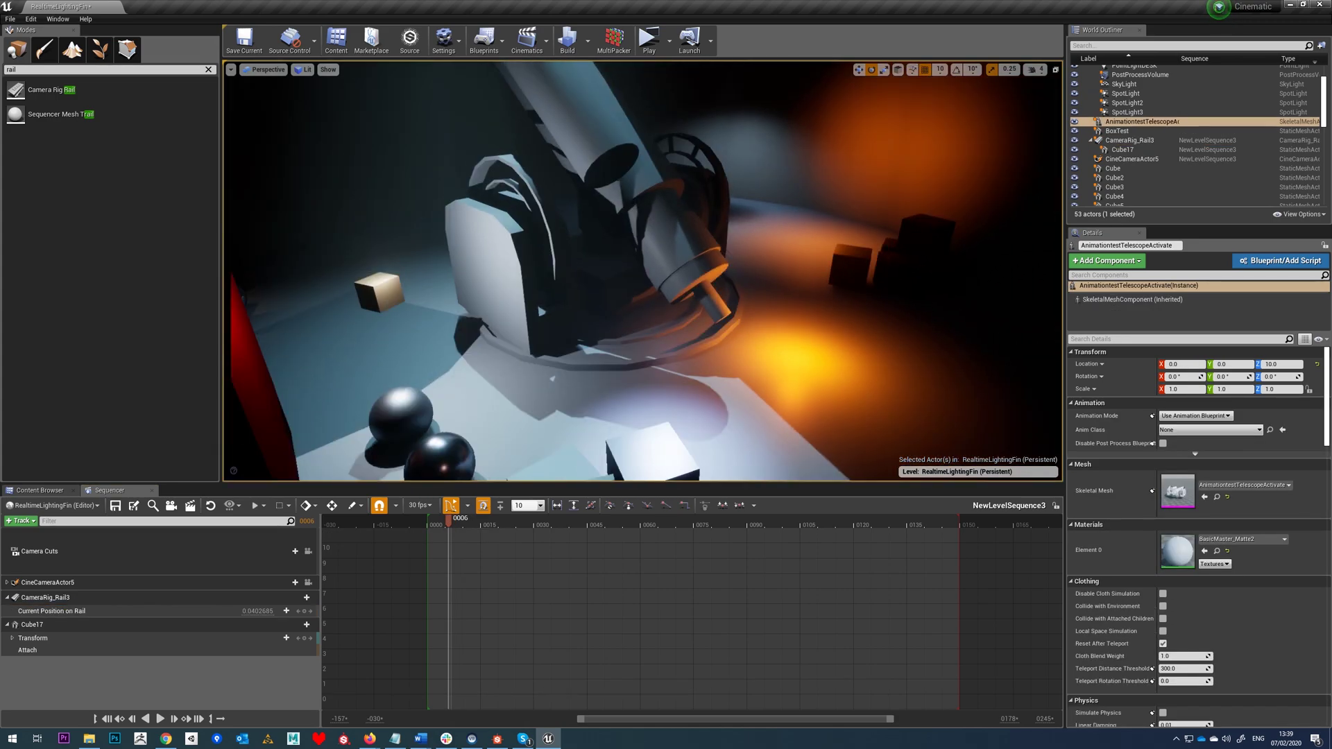
right_click_drag(539, 368, 529, 348)
left_click(160, 718)
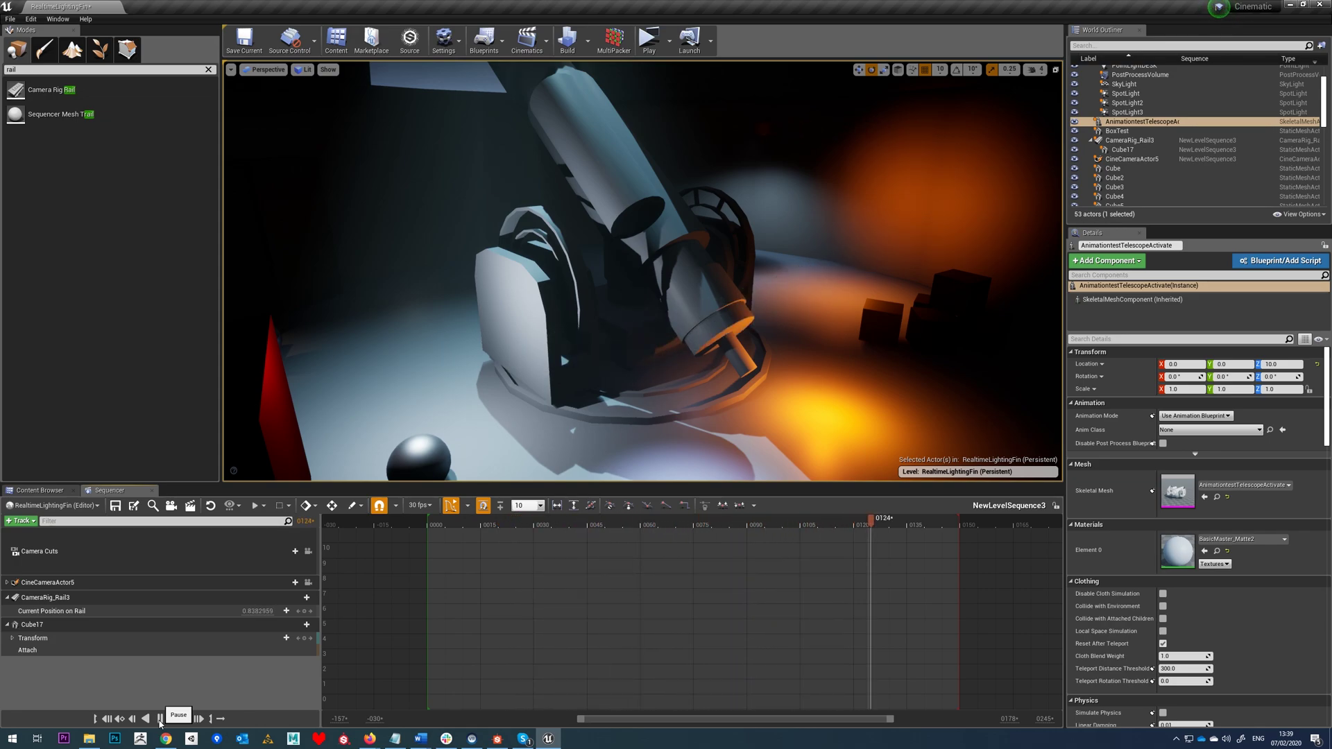
left_click_drag(478, 527, 449, 526)
Leave game view, select the reflective sphere Sphere2 near the telescope base, and add it to the level sequence.
key("g")
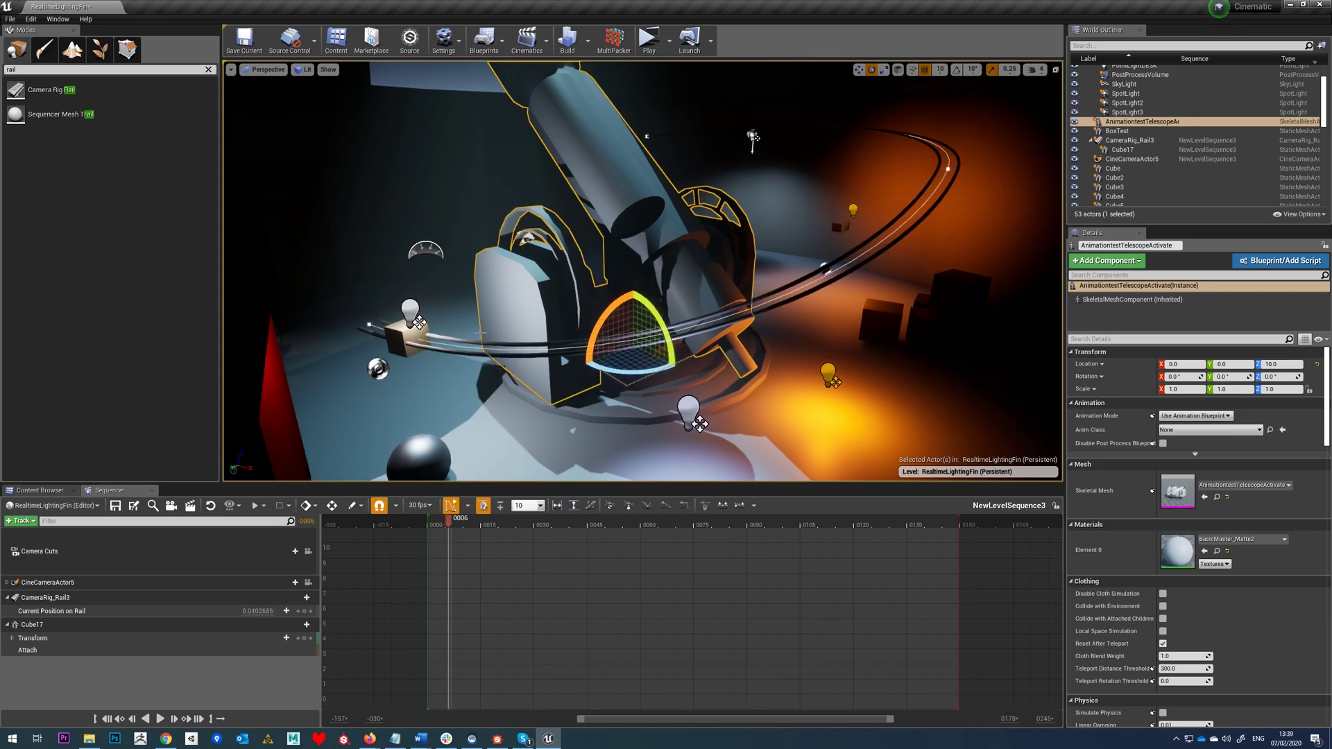
left_click(410, 314)
left_click(406, 354)
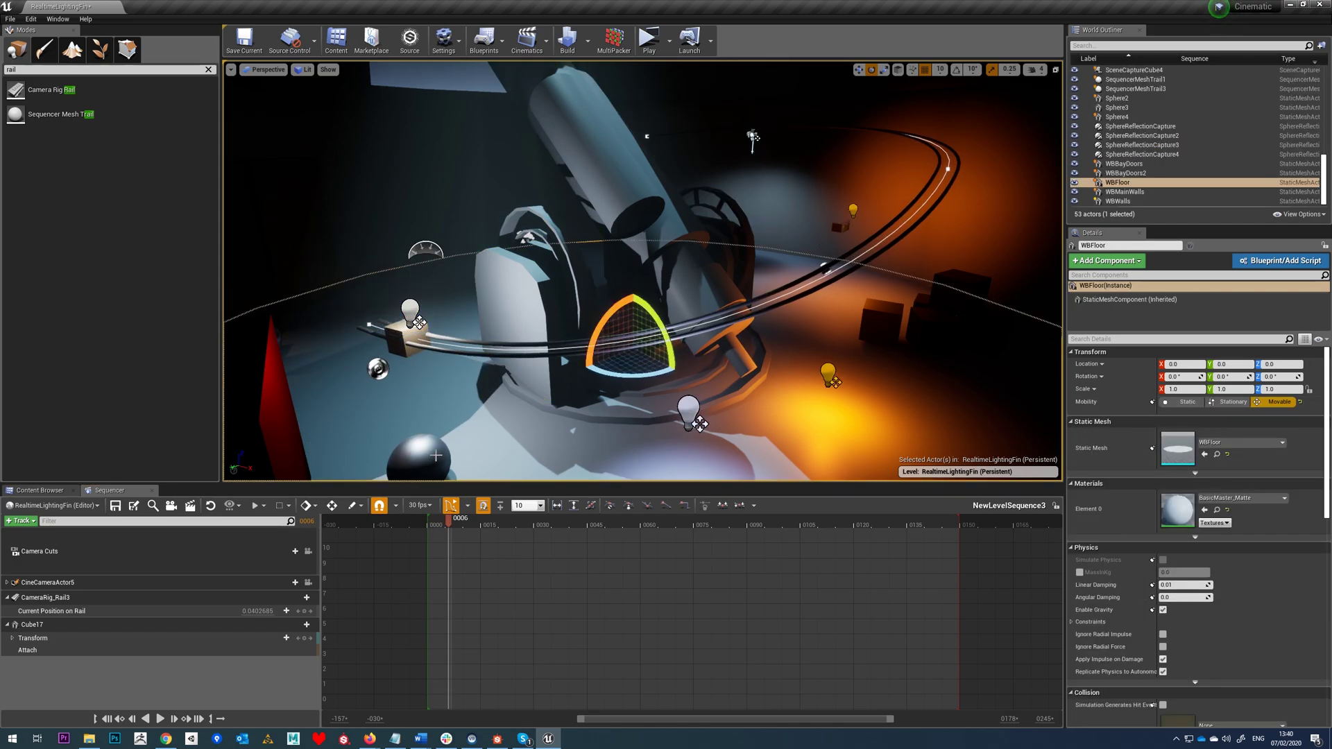
left_click(428, 463)
right_click_drag(428, 463, 427, 476)
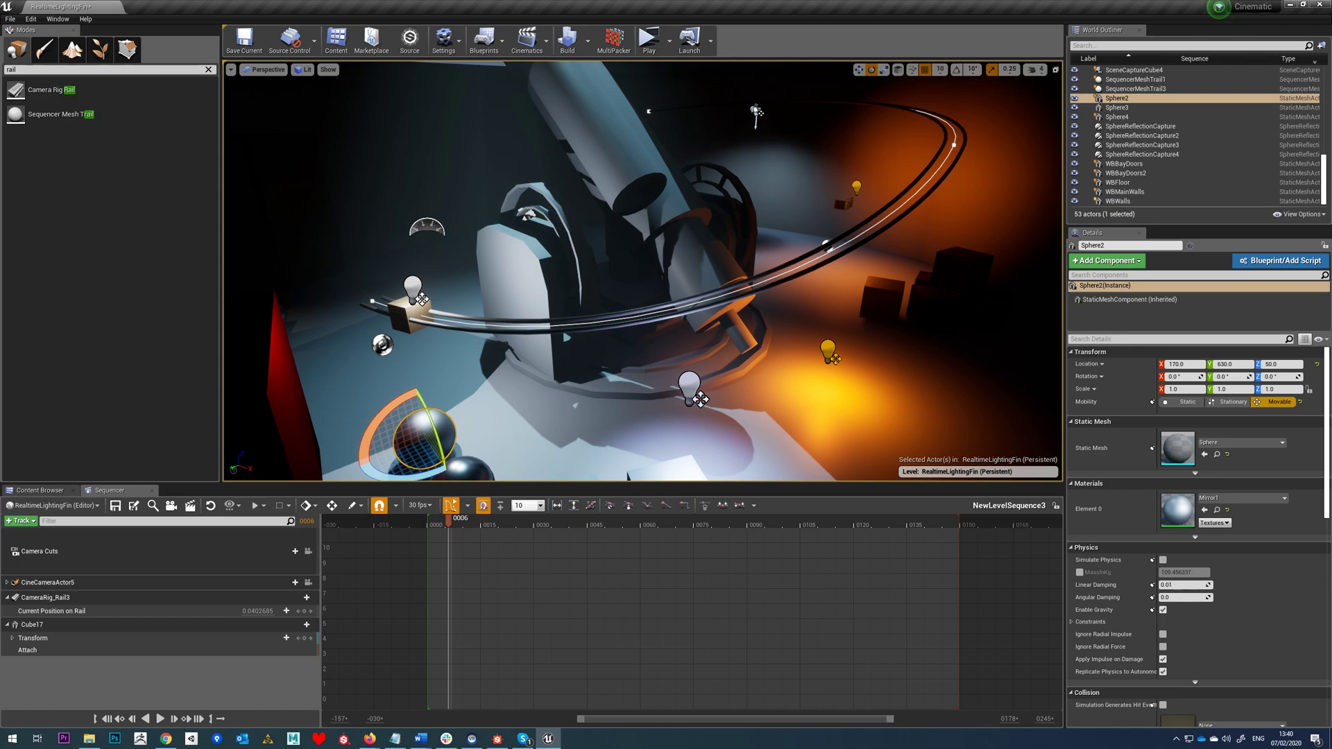
left_click(409, 310)
left_click(430, 421)
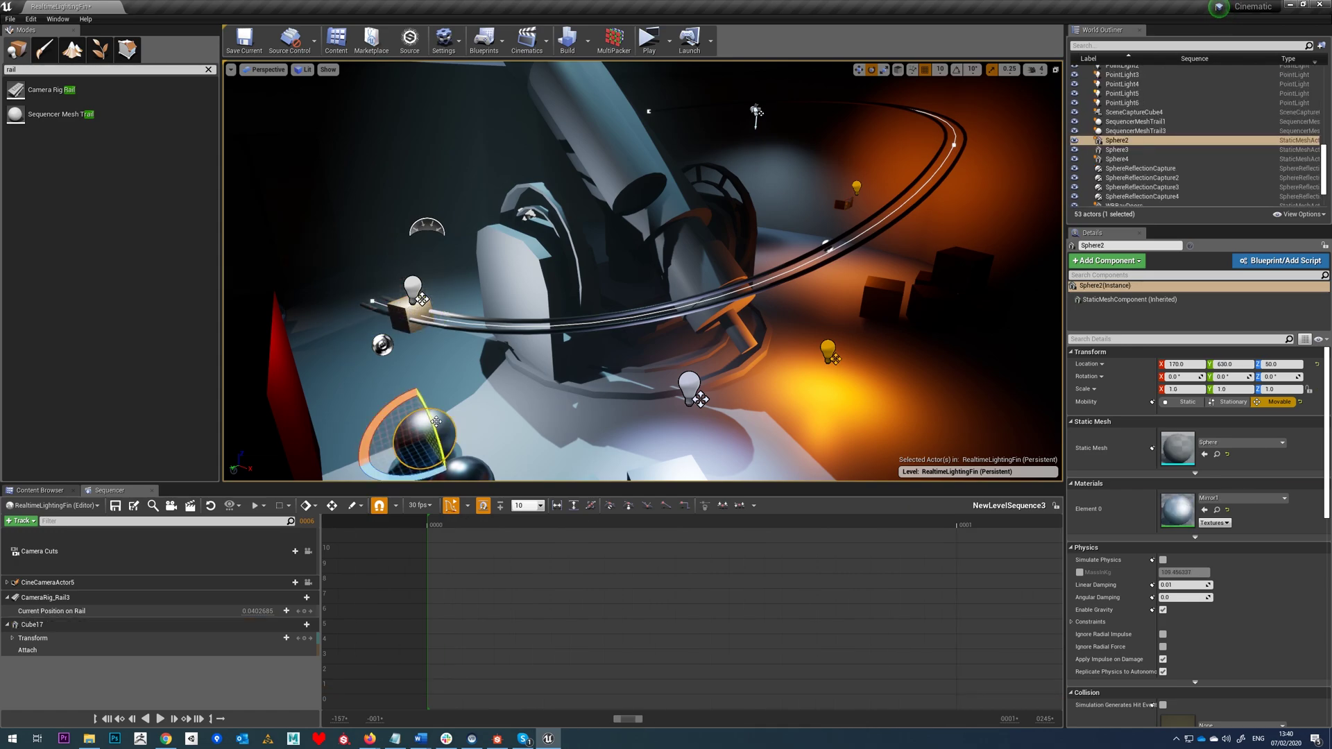
left_click(21, 520)
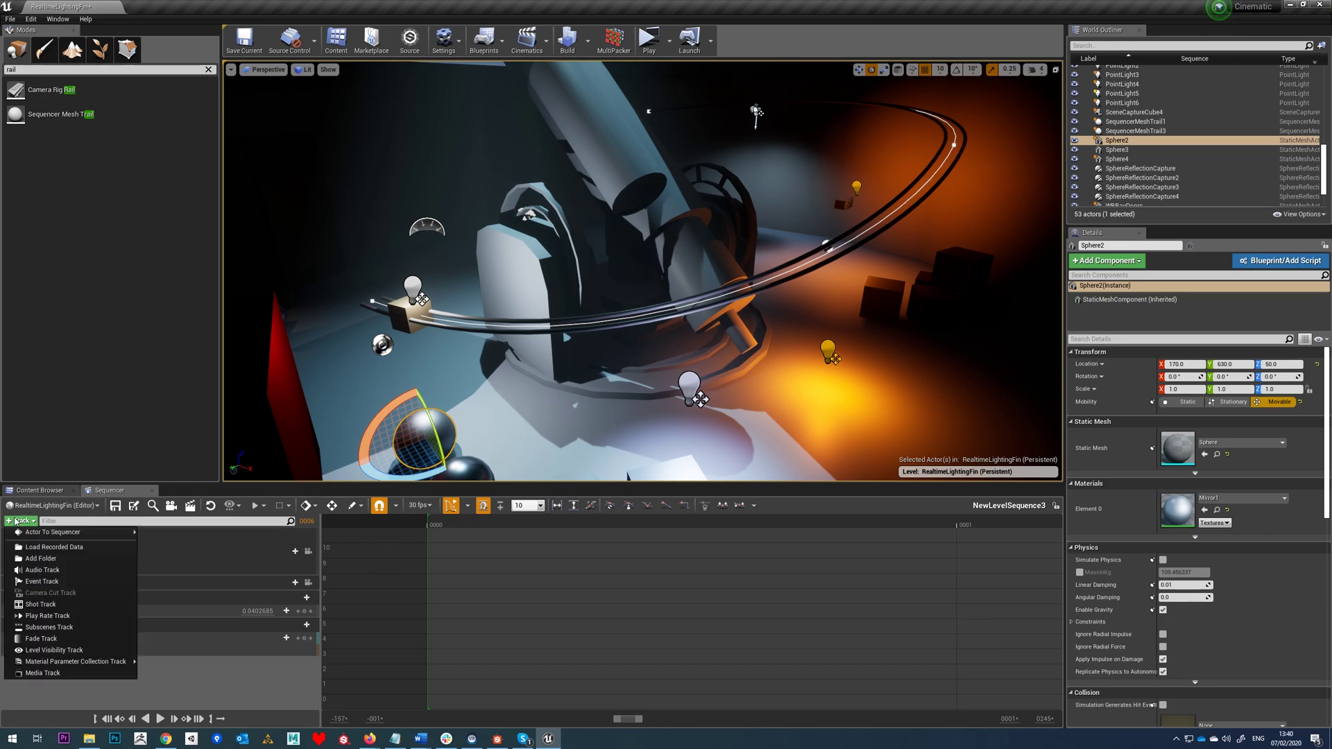
mouse_move(56, 532)
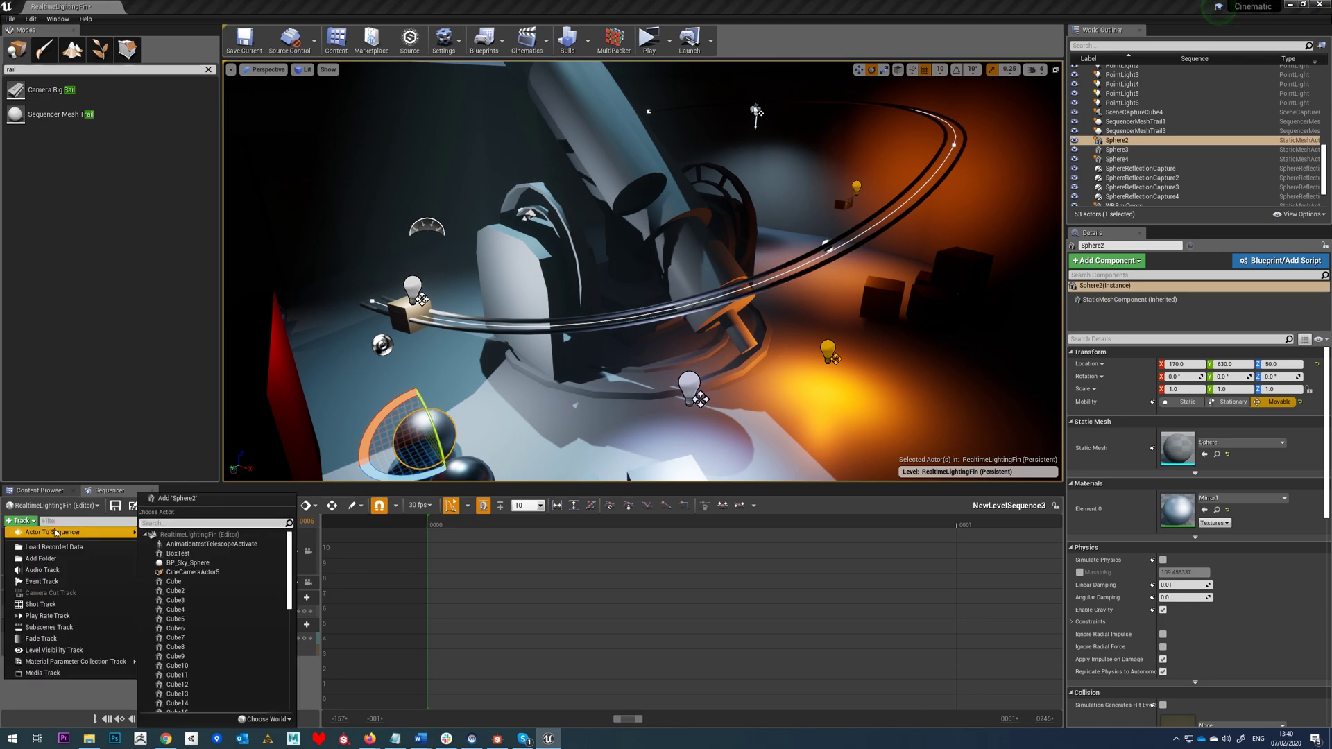
left_click(188, 499)
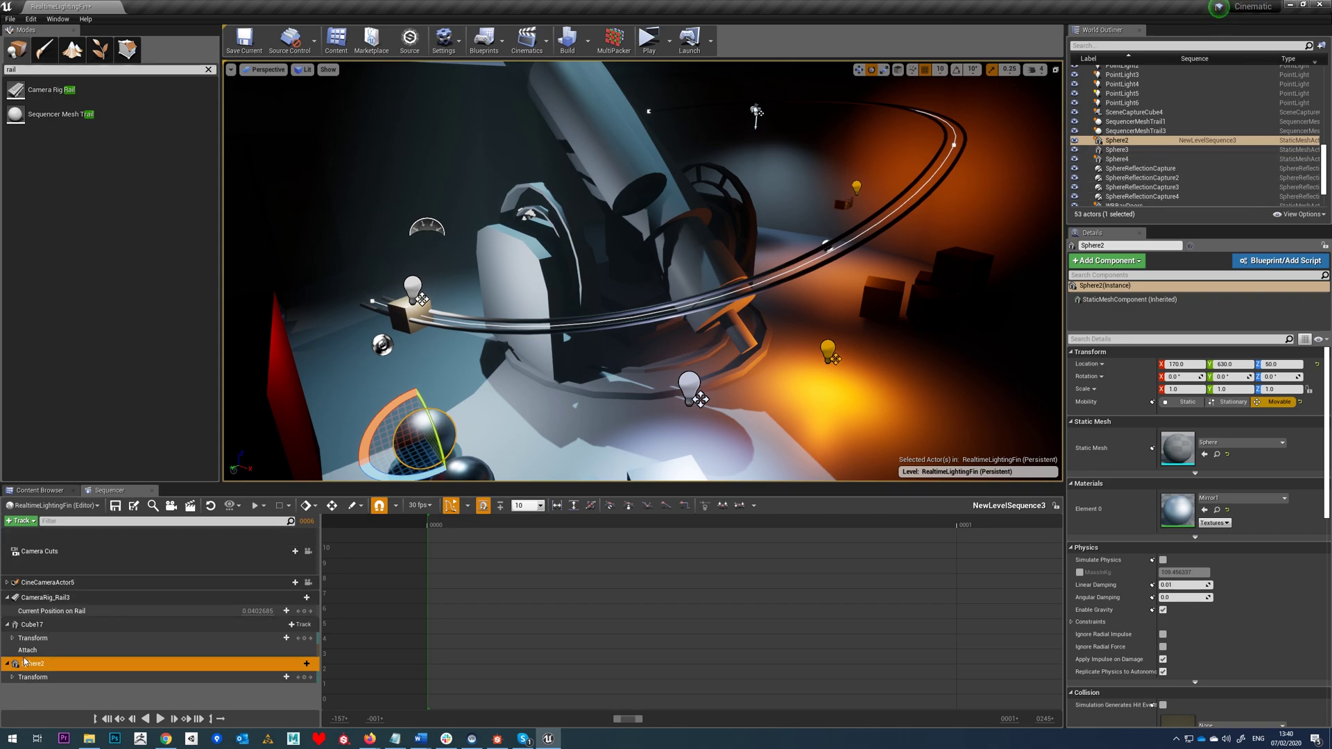
Add an Attach track to Sphere2 with a new binding to Cube17.
left_click(307, 663)
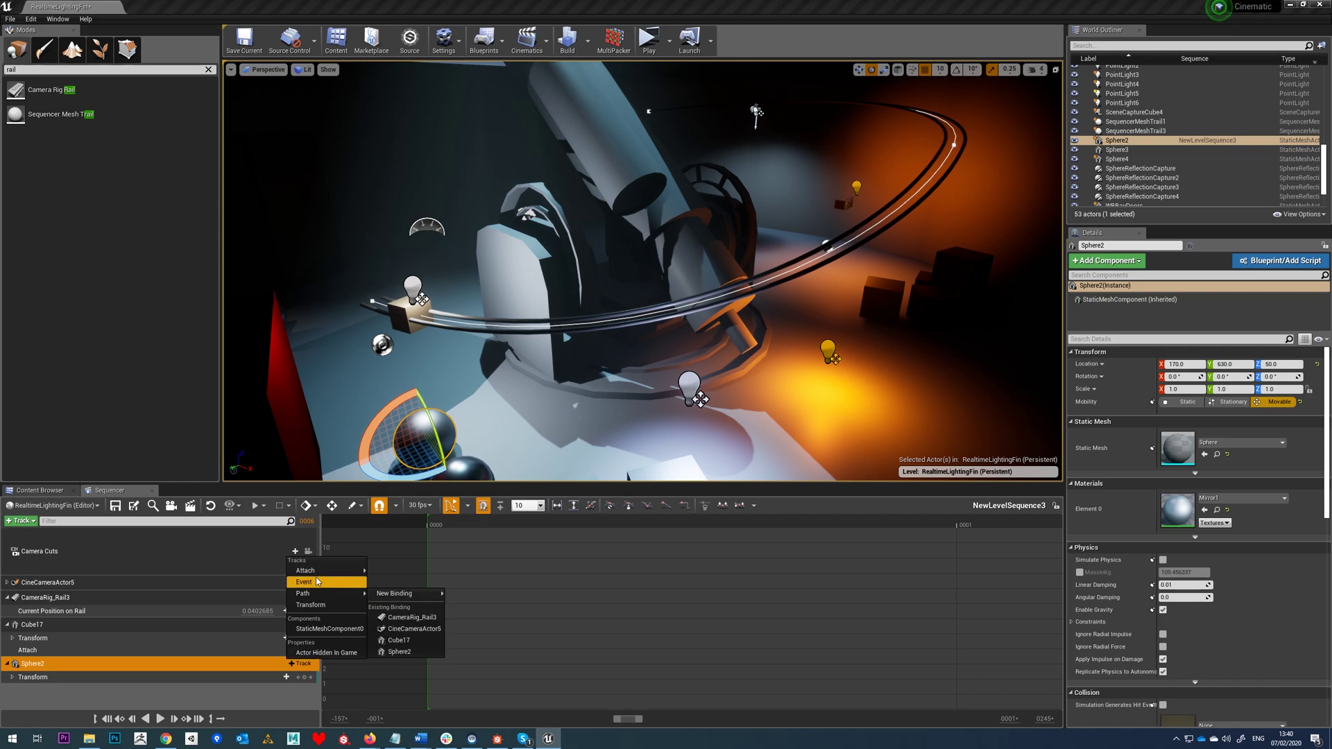
mouse_move(326, 570)
mouse_move(386, 570)
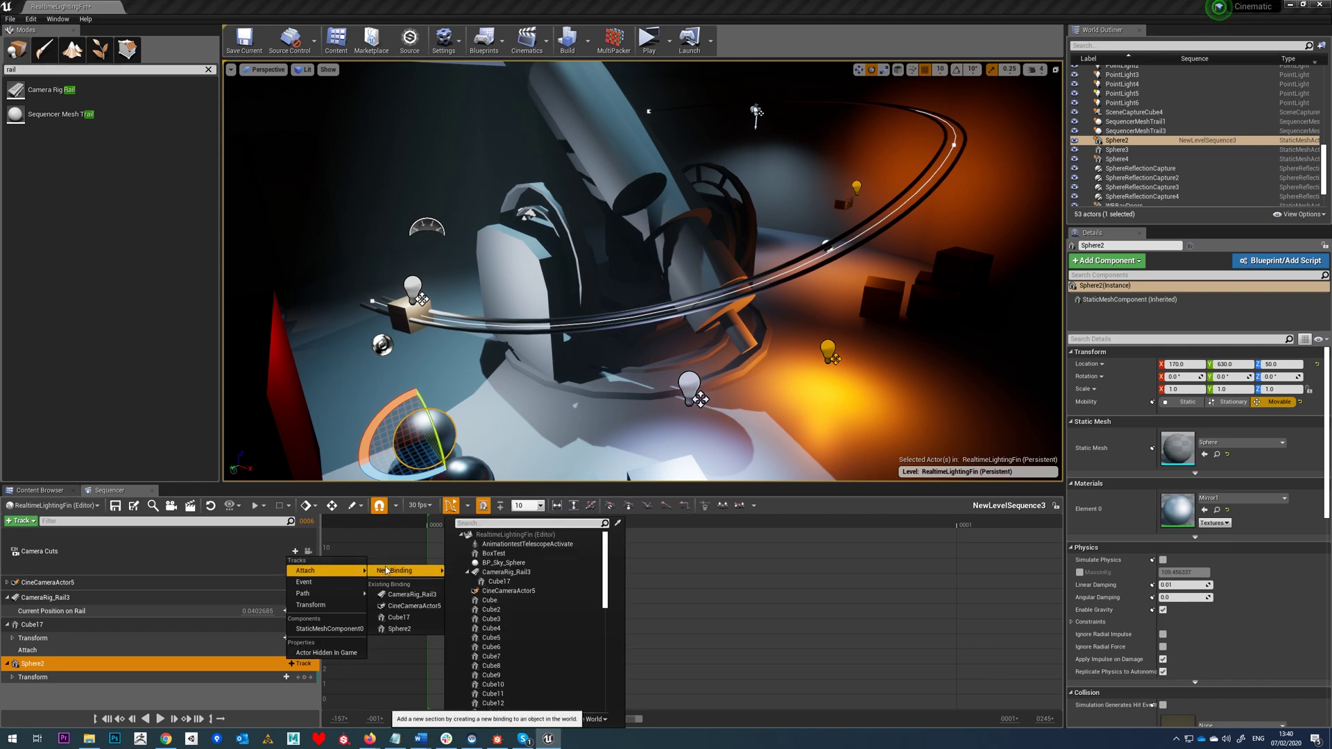
scroll(524, 602, "down", 1)
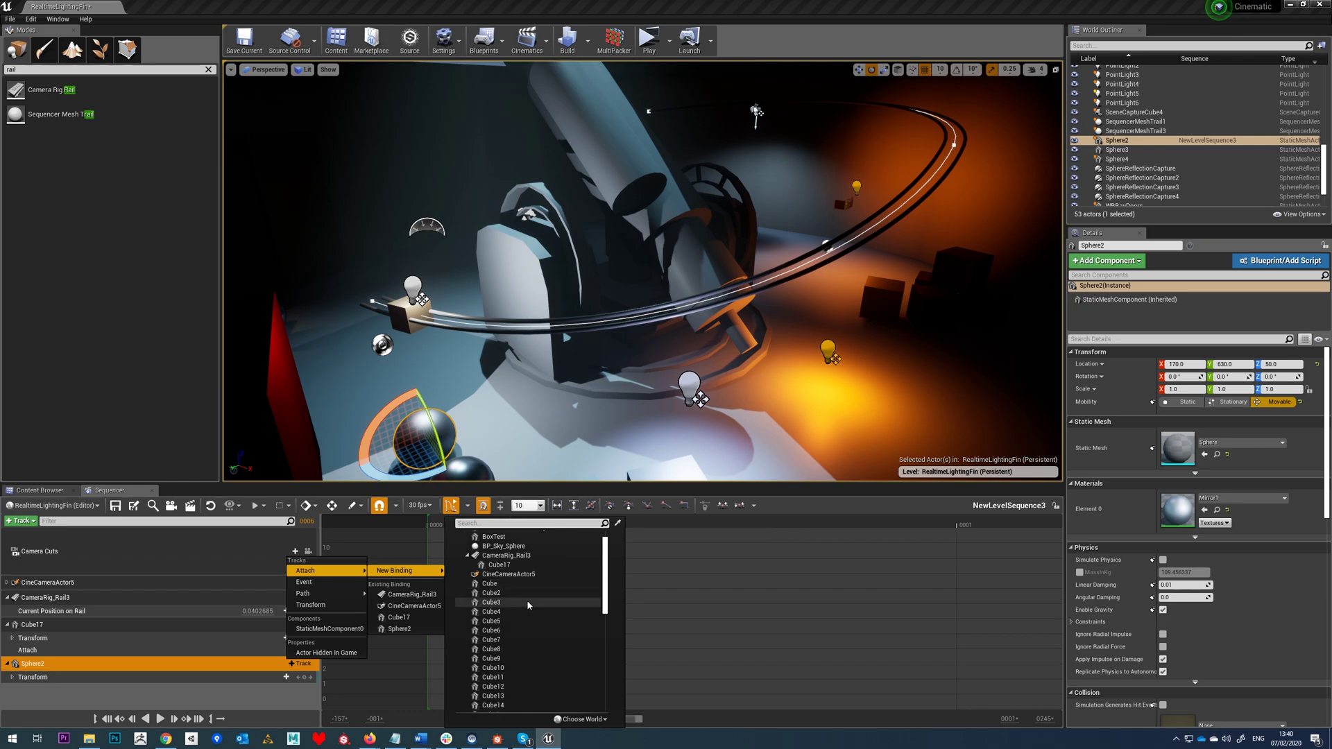
scroll(527, 603, "up", 2)
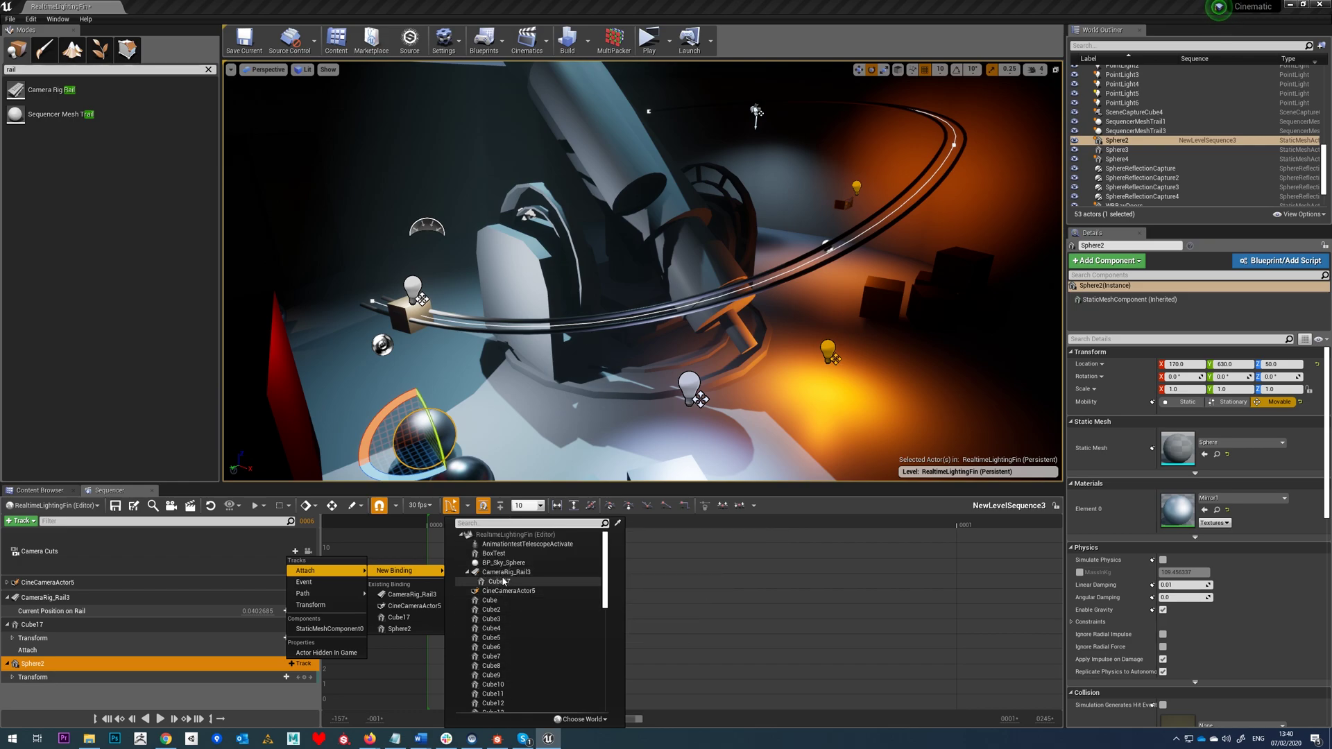
left_click(501, 581)
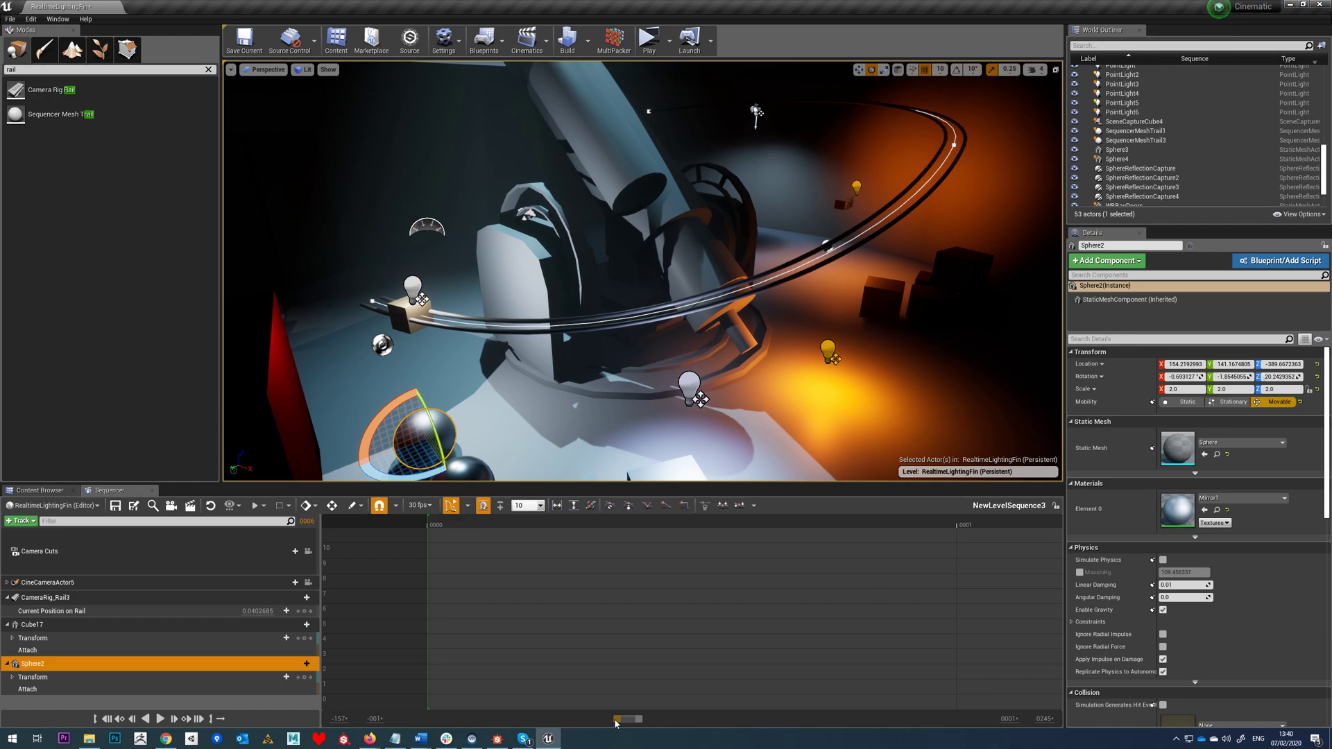
Switch from the curve editor to the track view and extend Sphere2's Attach section to start before frame 0.
left_click_drag(615, 722, 428, 721)
left_click_drag(633, 721, 1036, 724)
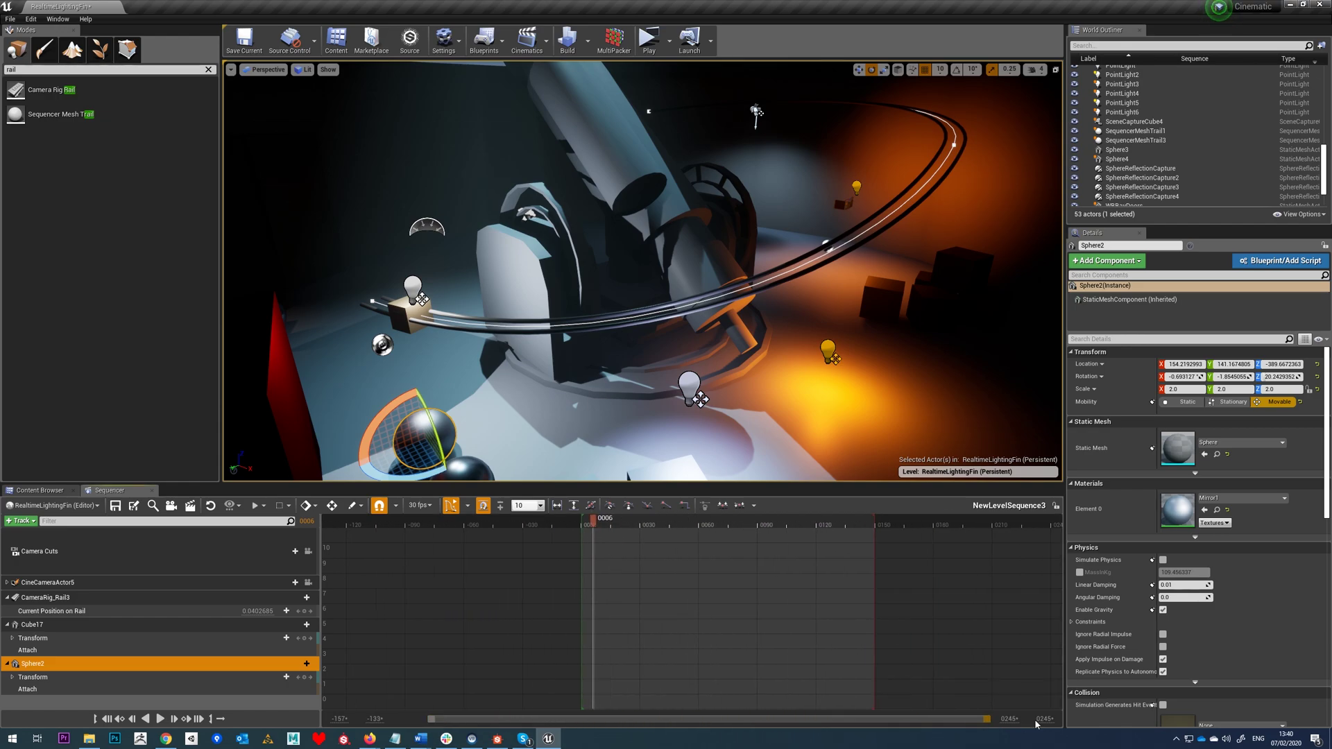
left_click(444, 505)
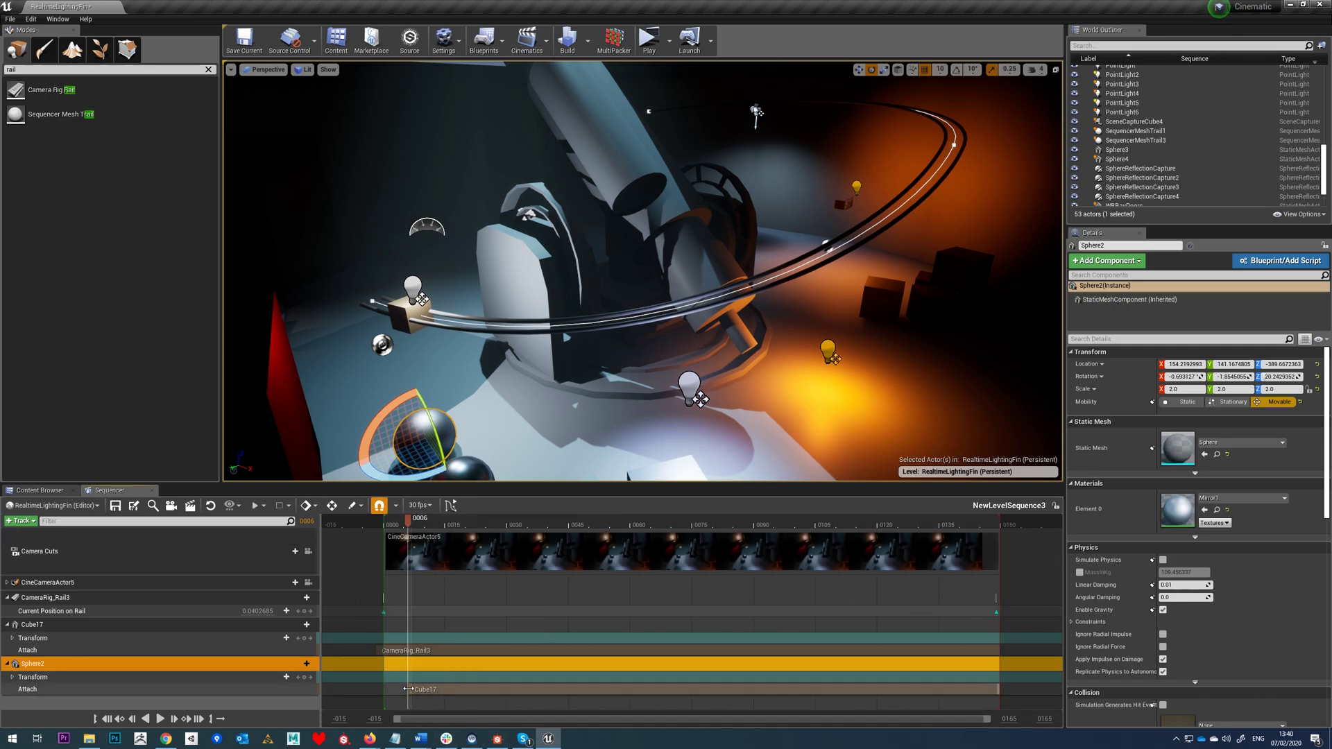
left_click_drag(408, 689, 364, 688)
At frame 23, reset Sphere2's location and offset it beside the cube to about X -100.7, Y -15.8, Z 3.5.
left_click_drag(407, 521, 482, 527)
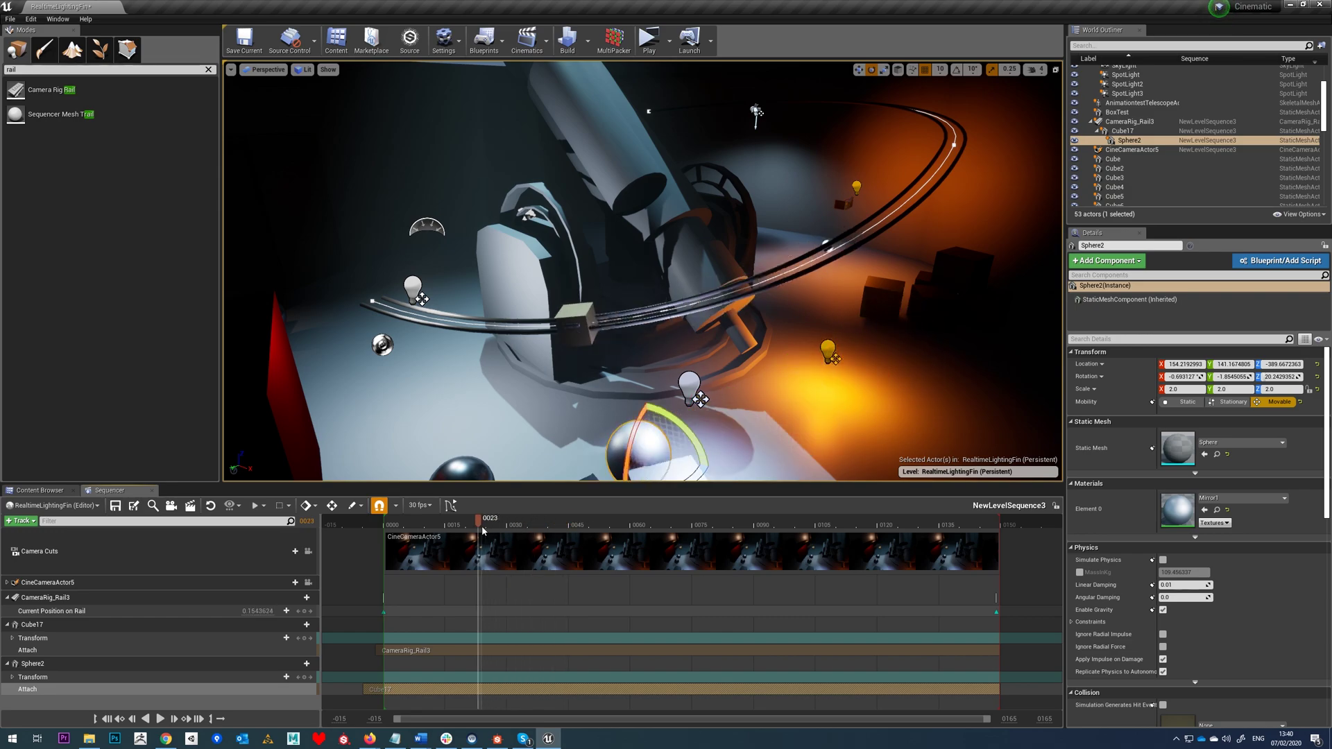
left_click(1316, 364)
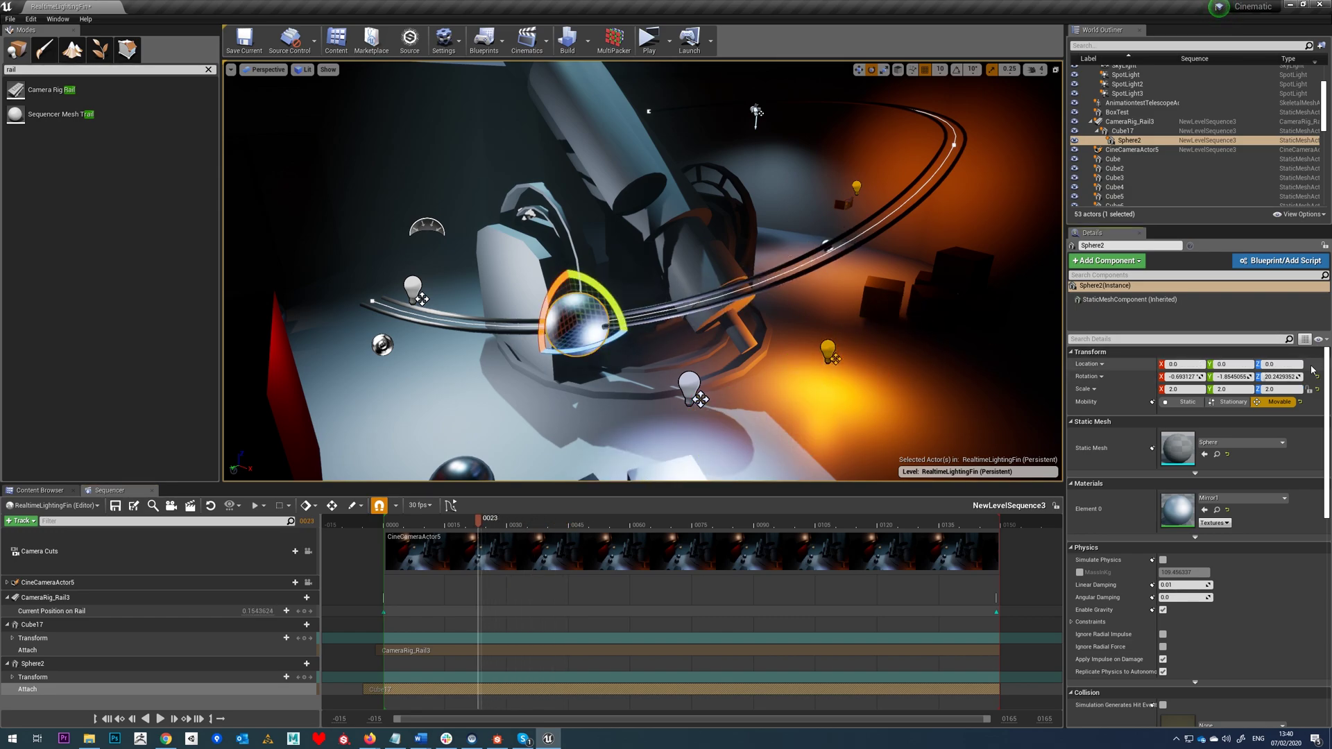
key("w")
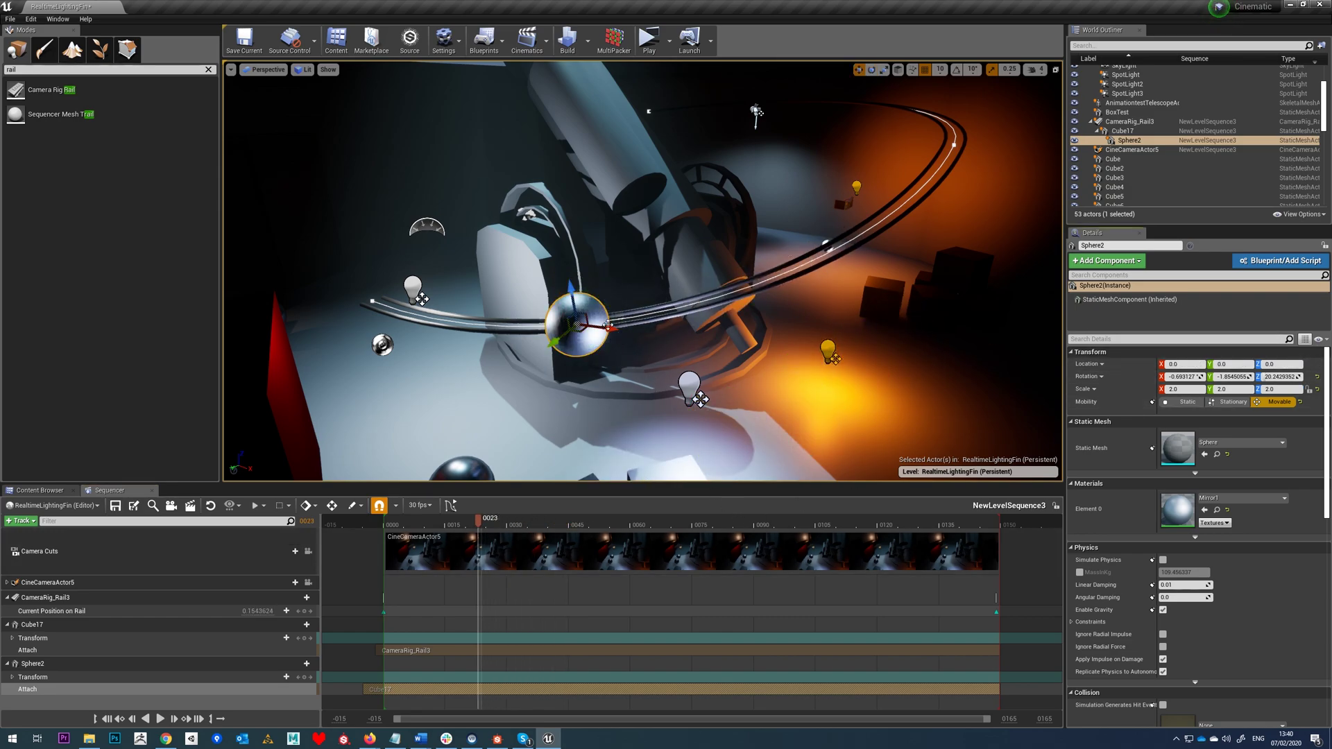
left_click_drag(602, 325, 522, 341)
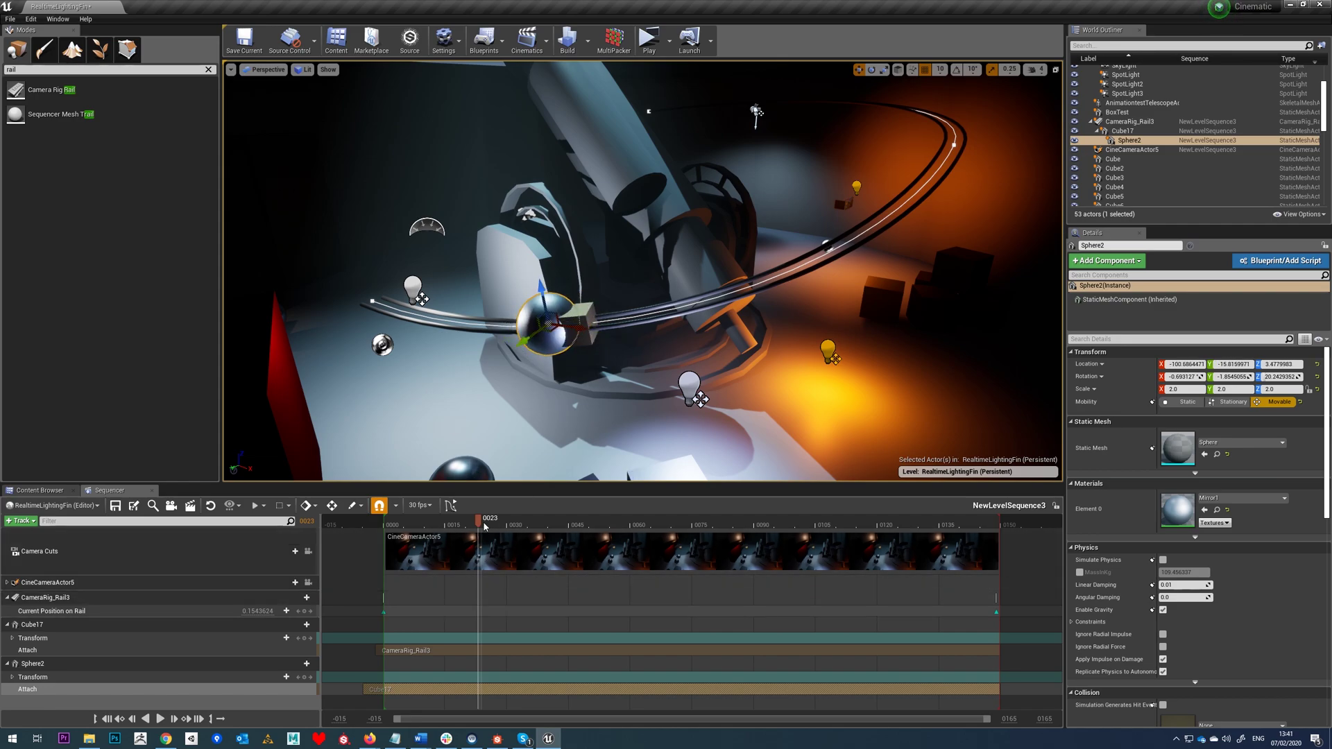
Scrub the sequence back to frame 15 to check the attached sphere, and save all project changes.
left_click_drag(478, 520, 448, 529)
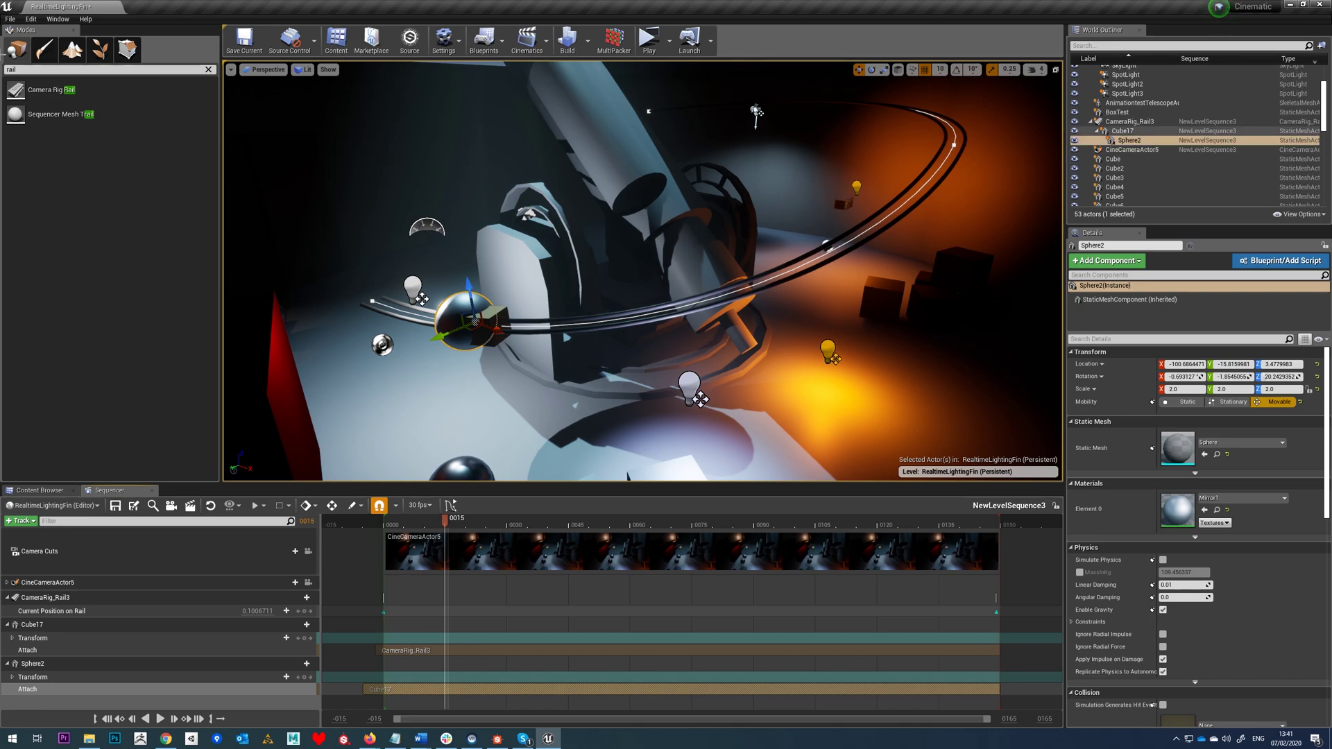
left_click(5, 18)
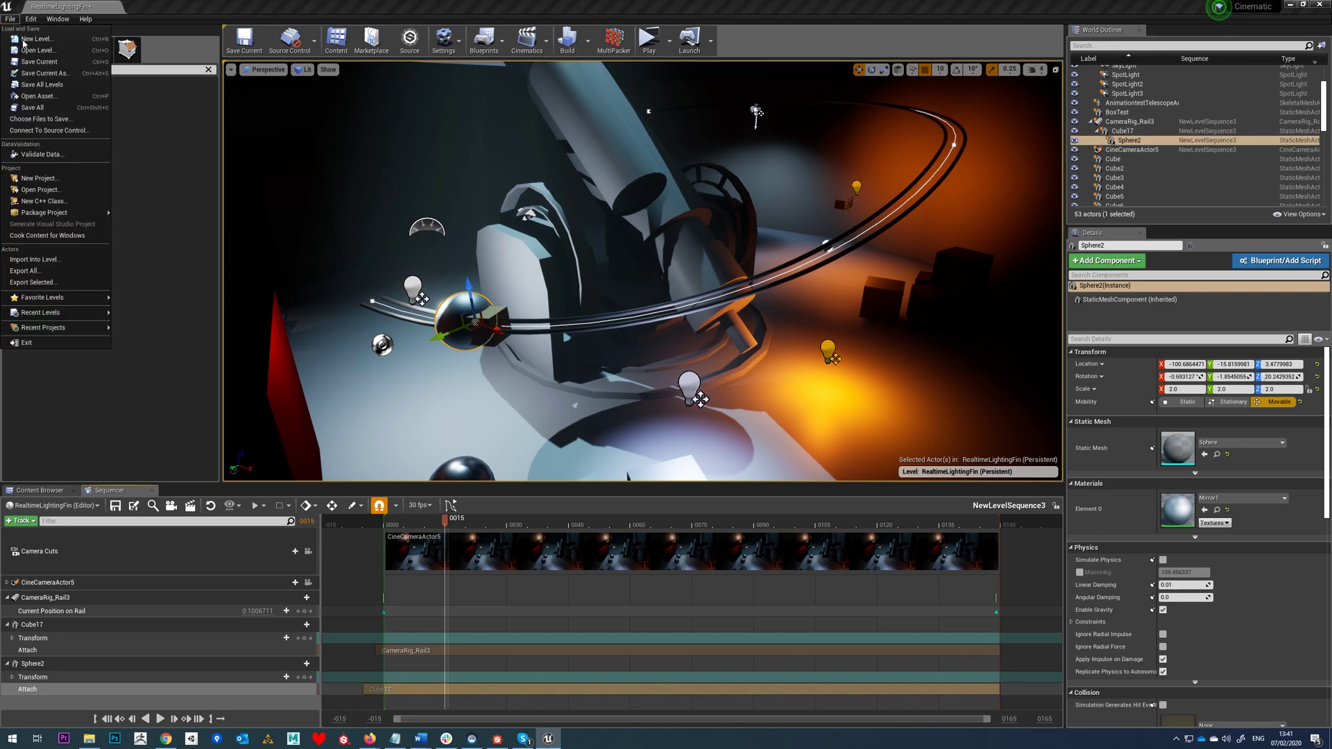
left_click(70, 108)
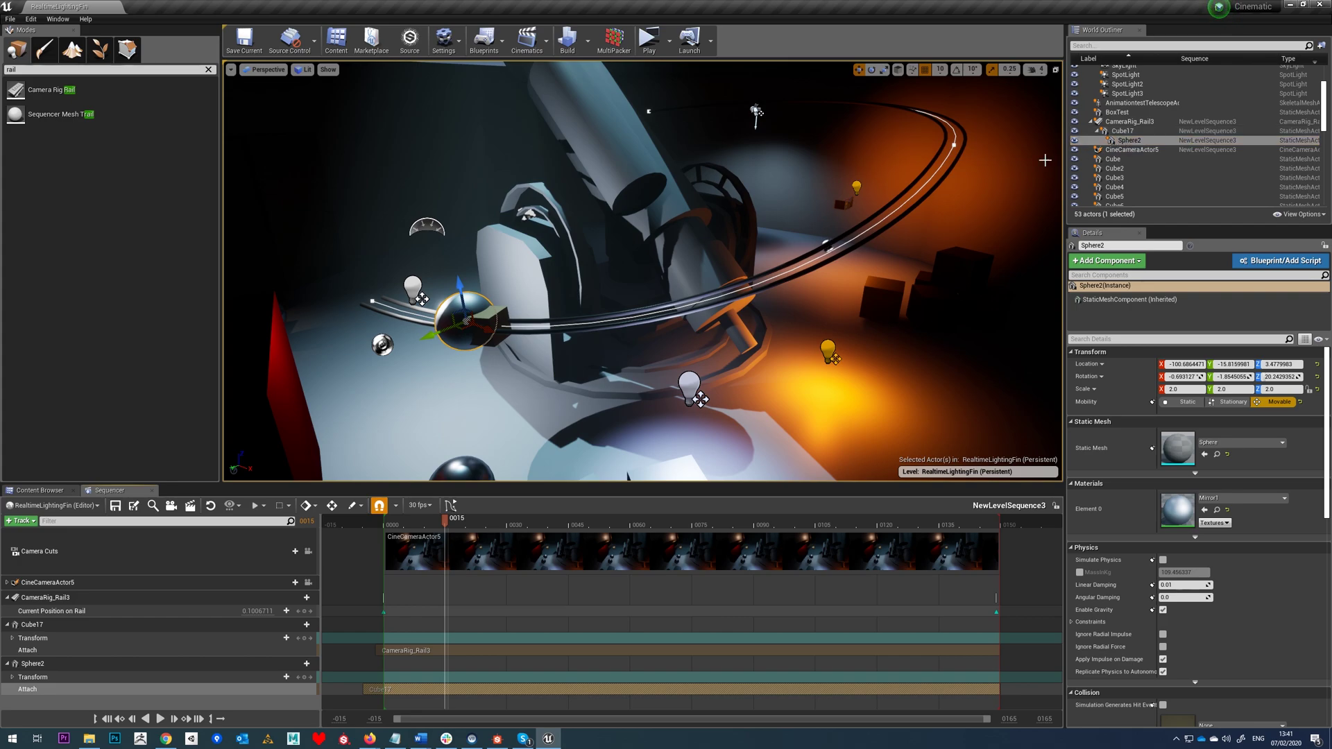
Place a point light in the scene and position it beside the sphere at X 0, Y 460, Z 190.
left_click(209, 70)
left_click(14, 116)
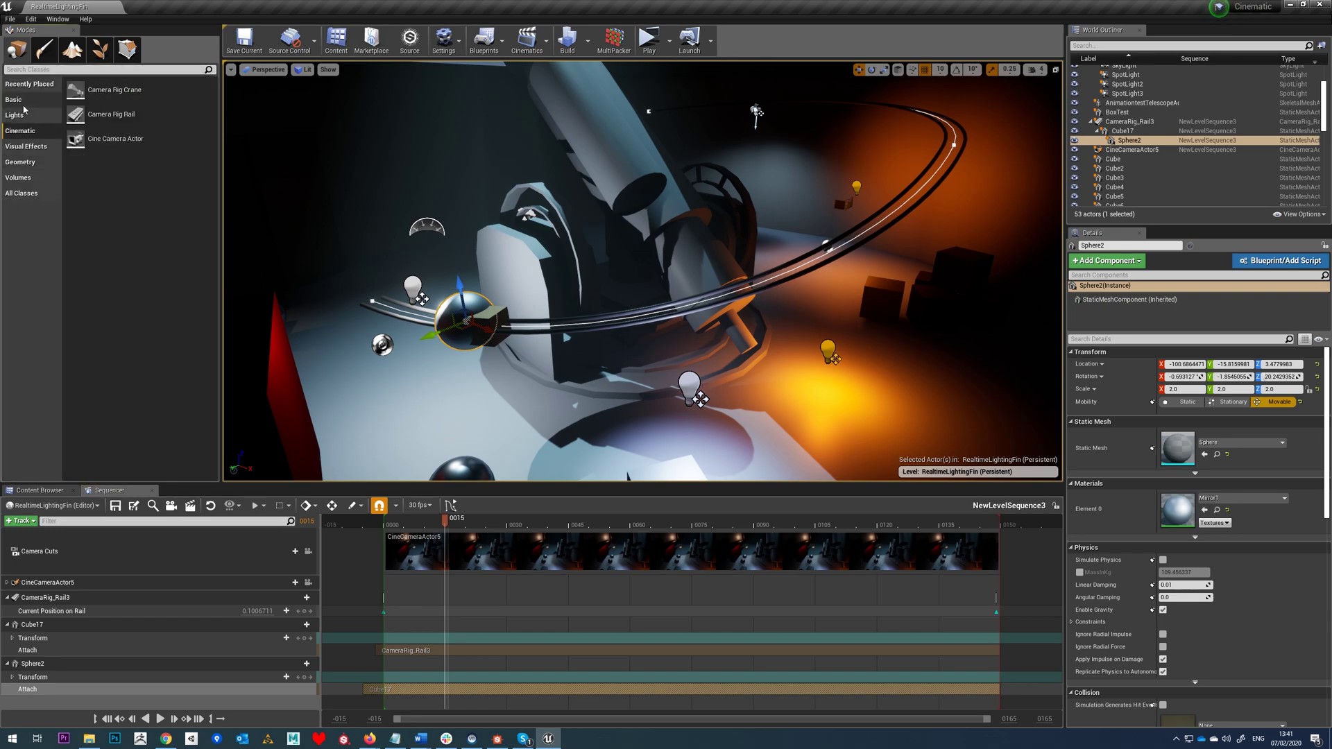
left_click_drag(103, 113, 453, 285)
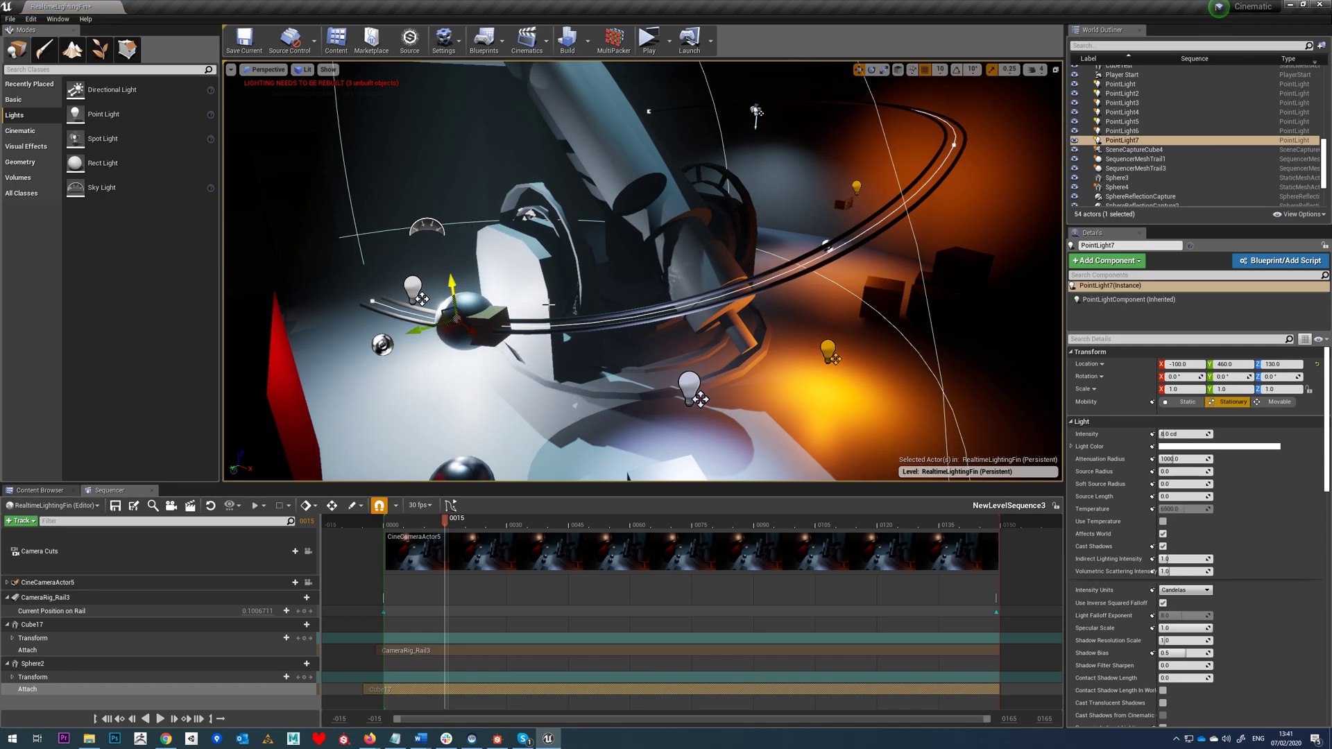
right_click_drag(419, 352, 514, 340)
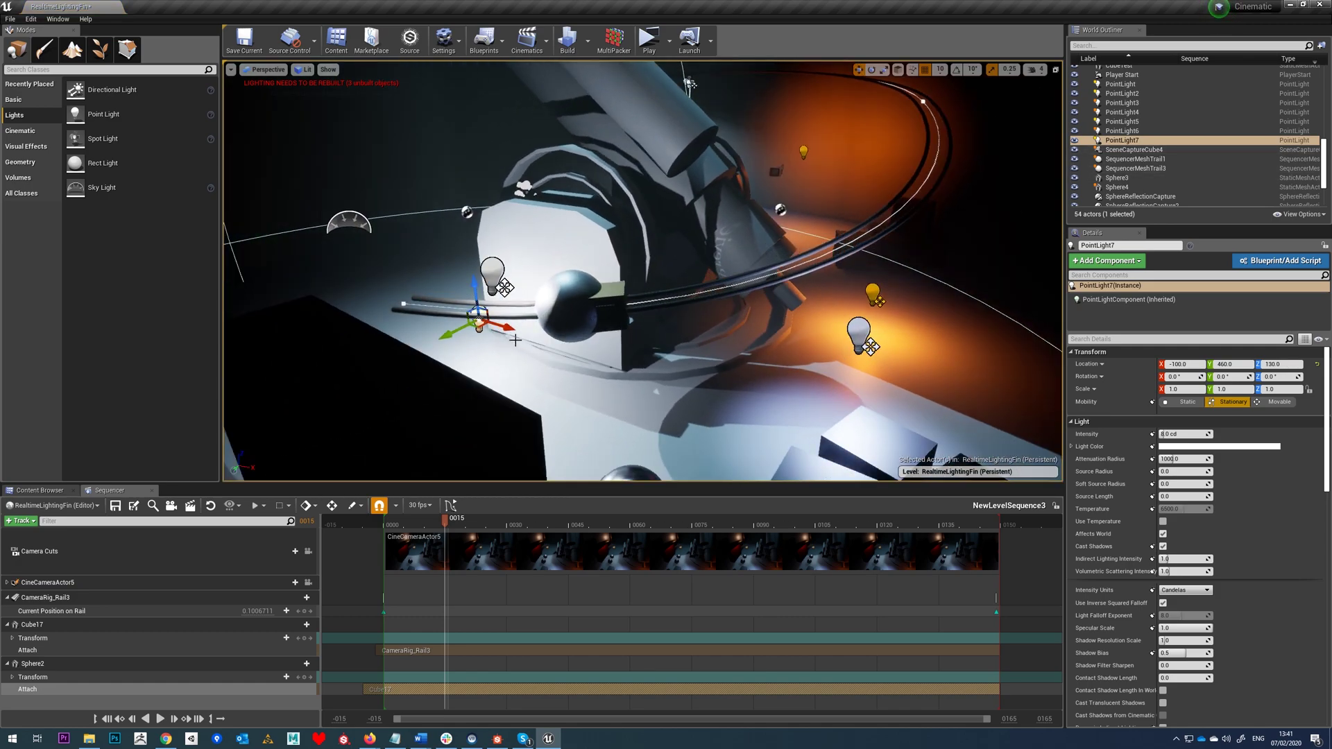
scroll(514, 340, "up", 3)
left_click_drag(468, 343, 476, 276)
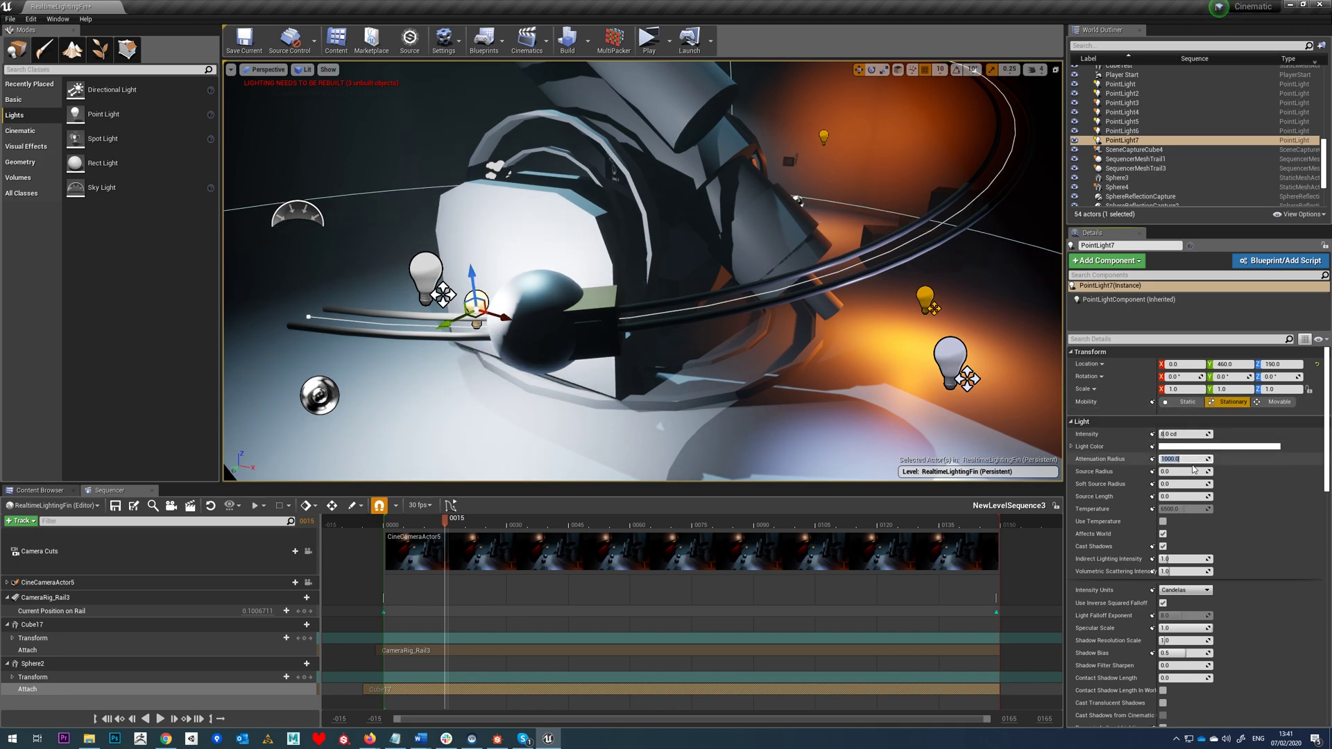
Set the point light's attenuation radius to 200 and its intensity to 20 cd.
left_click_drag(1188, 459, 1179, 459)
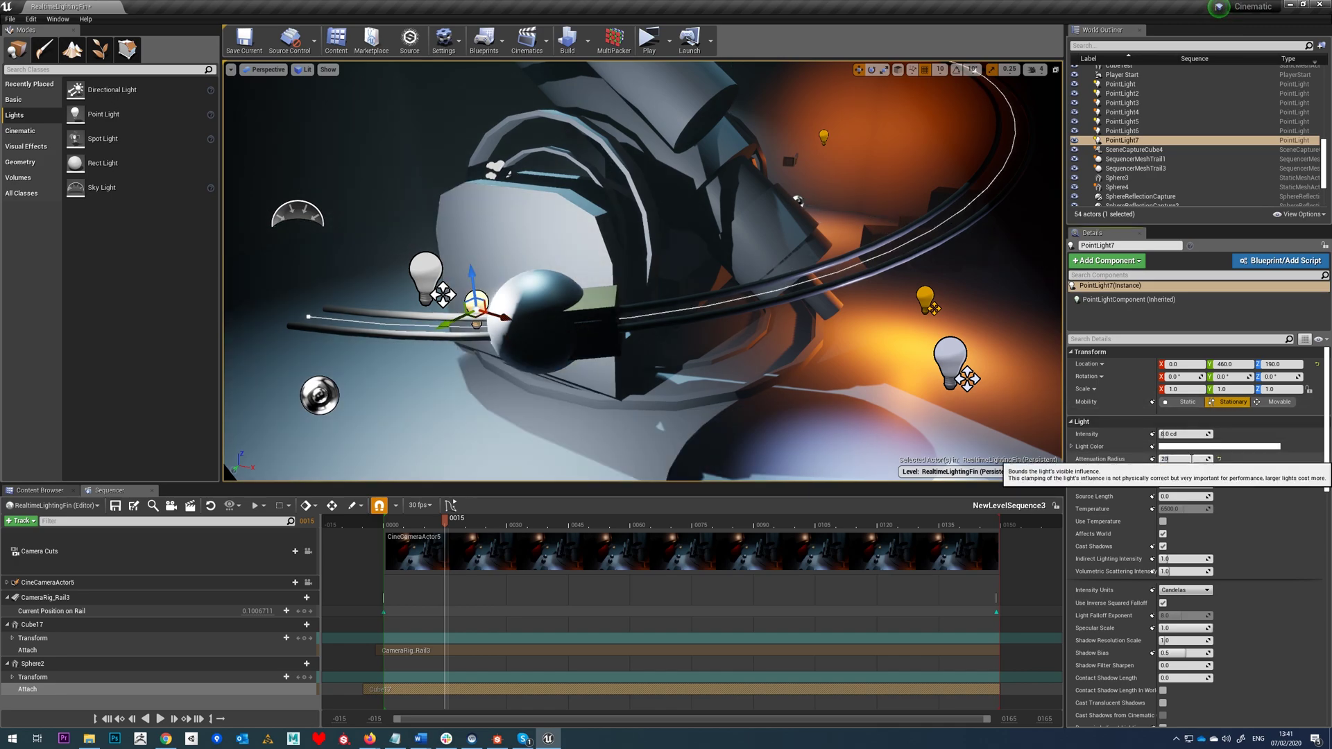
key("Return")
left_click(1175, 435)
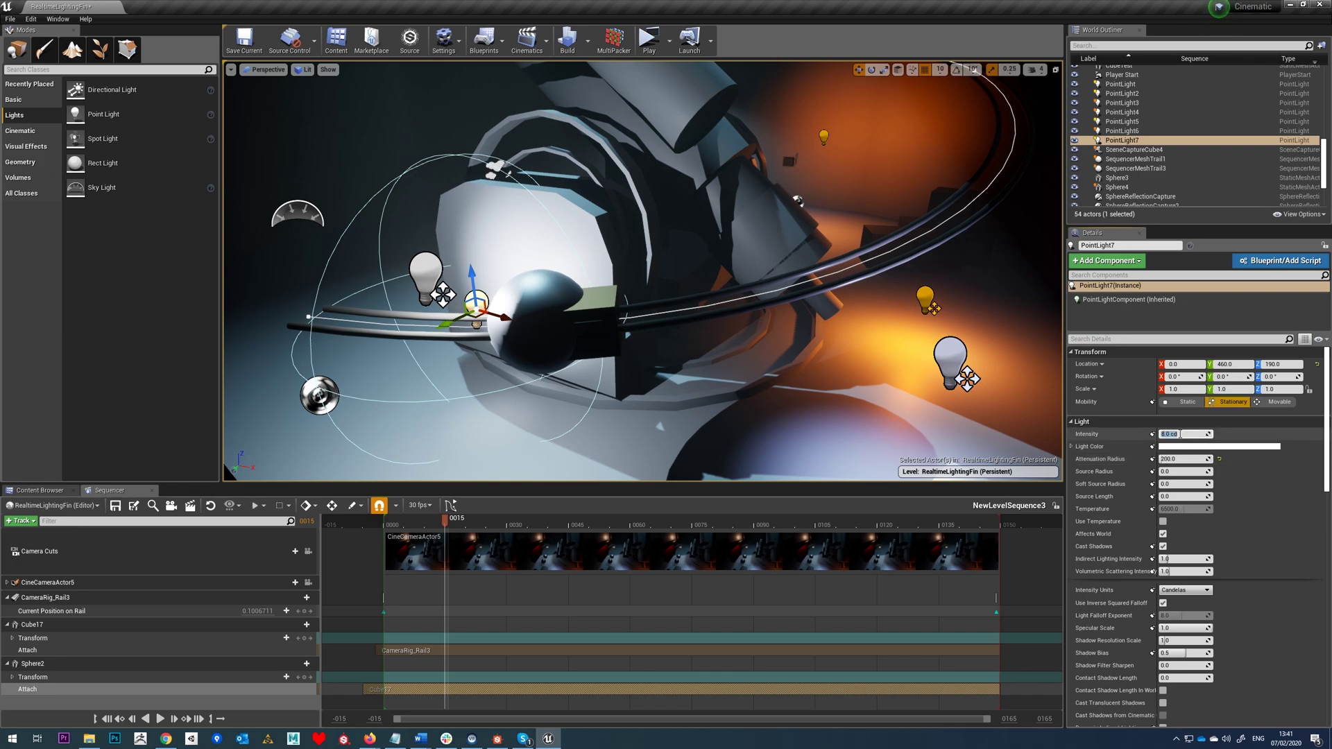
type("20")
key("Return")
Move PointLight7 onto the sphere and parent it to Sphere2 in the World Outliner.
right_click_drag(565, 334, 575, 381)
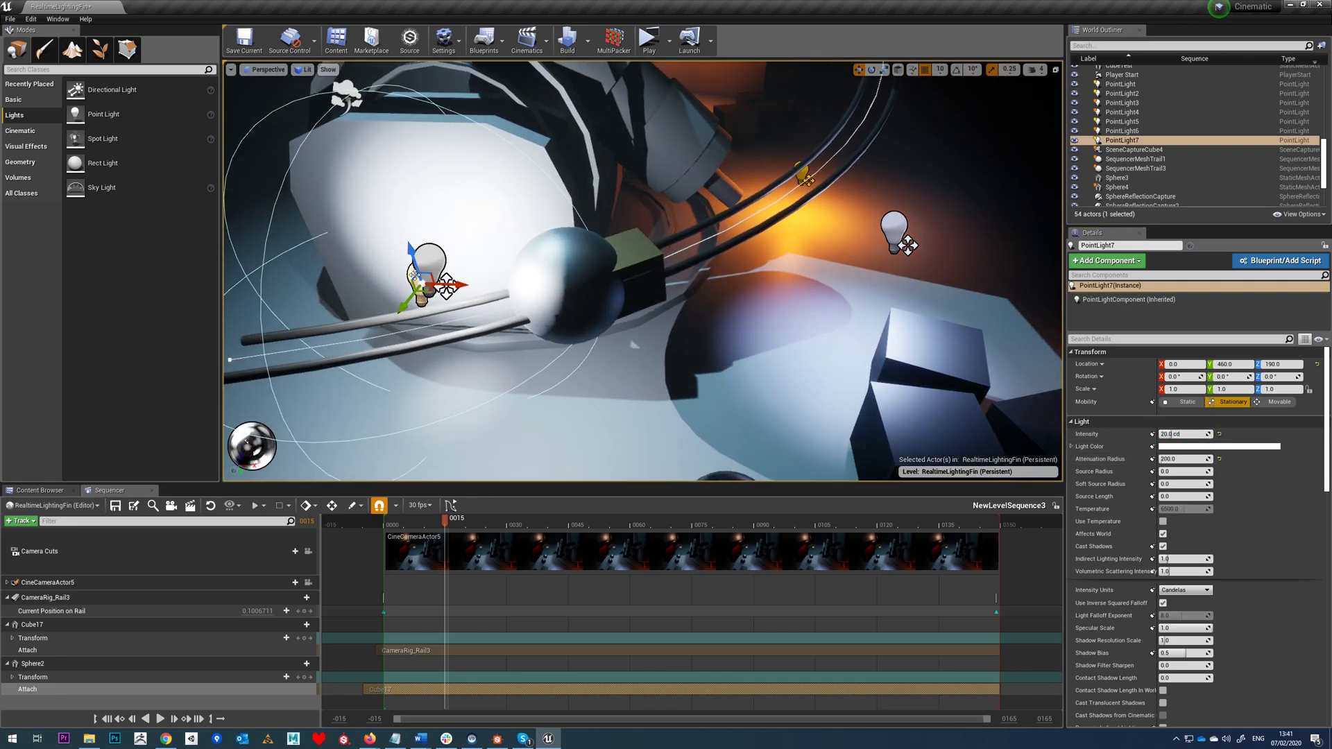
left_click_drag(409, 300, 565, 296)
left_click(583, 258)
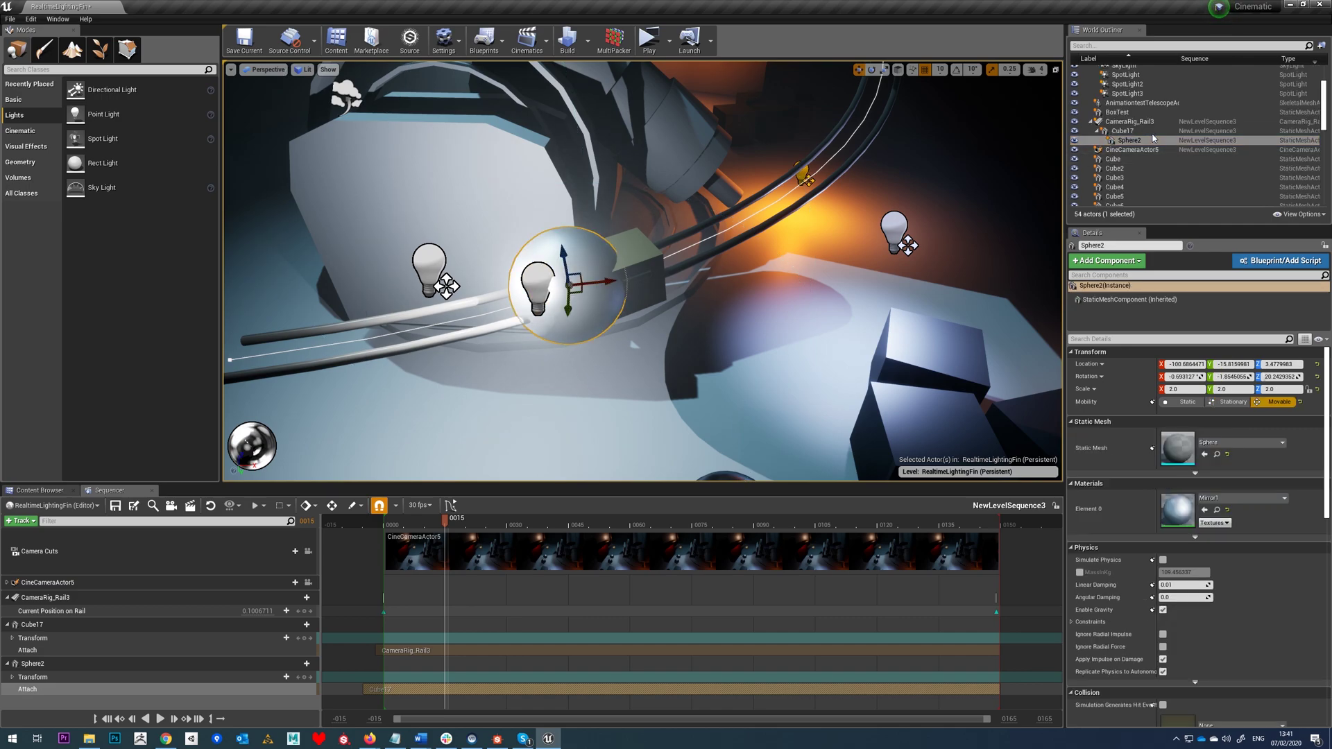
left_click_drag(1190, 222, 1190, 540)
left_click(1122, 392)
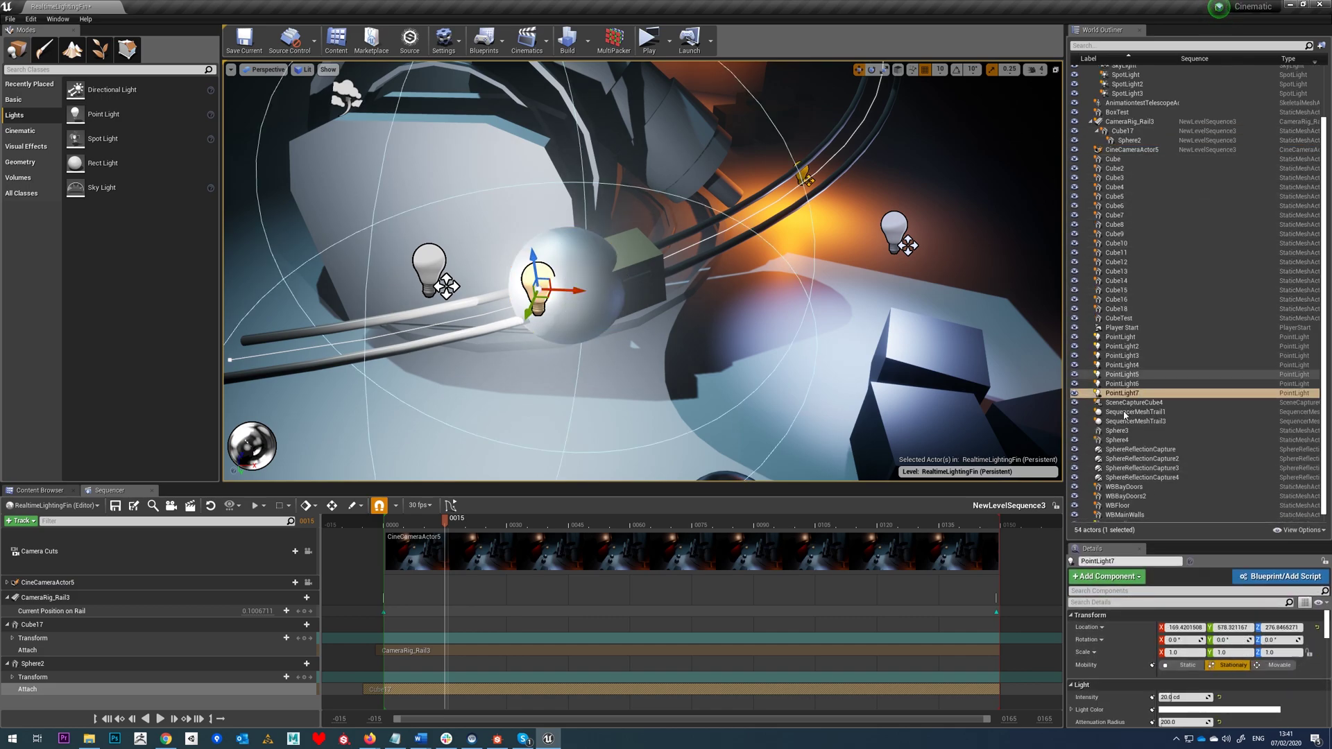
left_click_drag(1122, 393, 1136, 142)
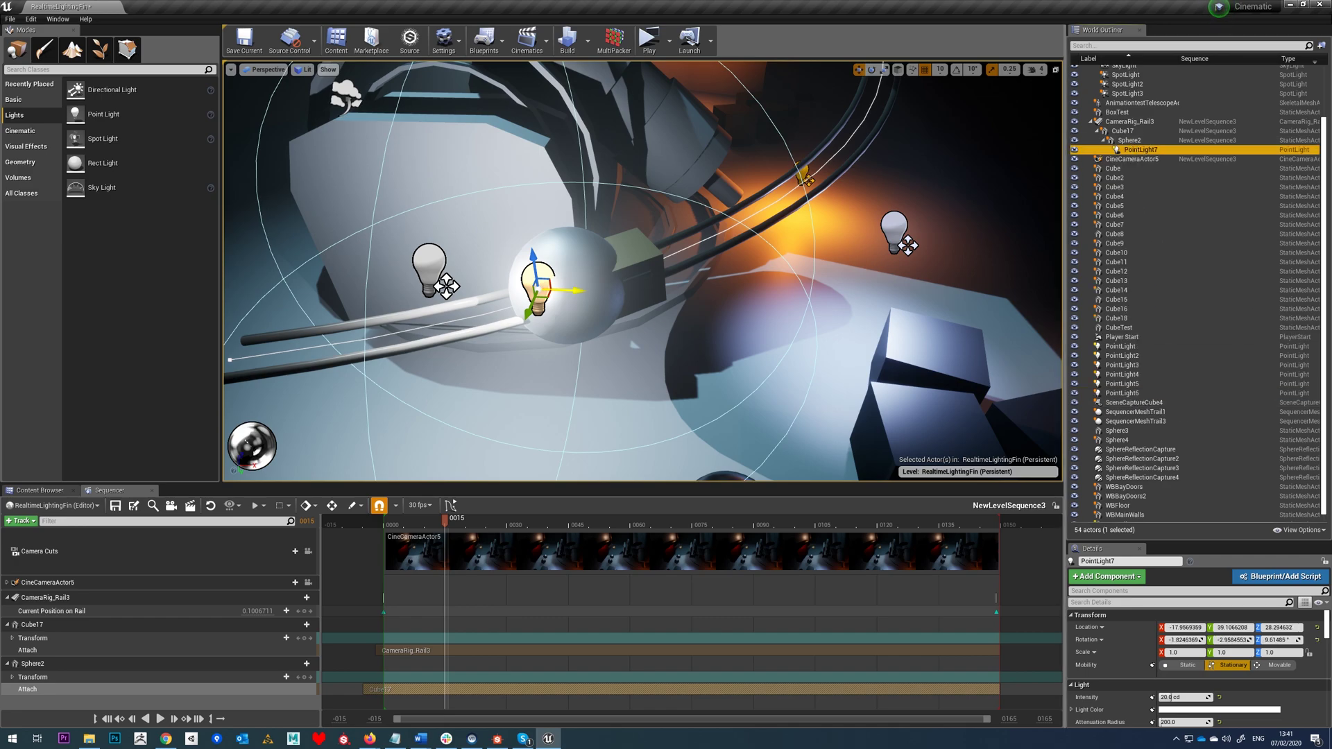
Offset PointLight7 from the sphere to about X -48, Y 34, Z 20, and scrub the sequence to frame 35 to check it.
left_click_drag(565, 290, 485, 280)
mouse_move(611, 292)
right_mouse_down()
mouse_move(659, 298)
mouse_move(610, 298)
right_mouse_up()
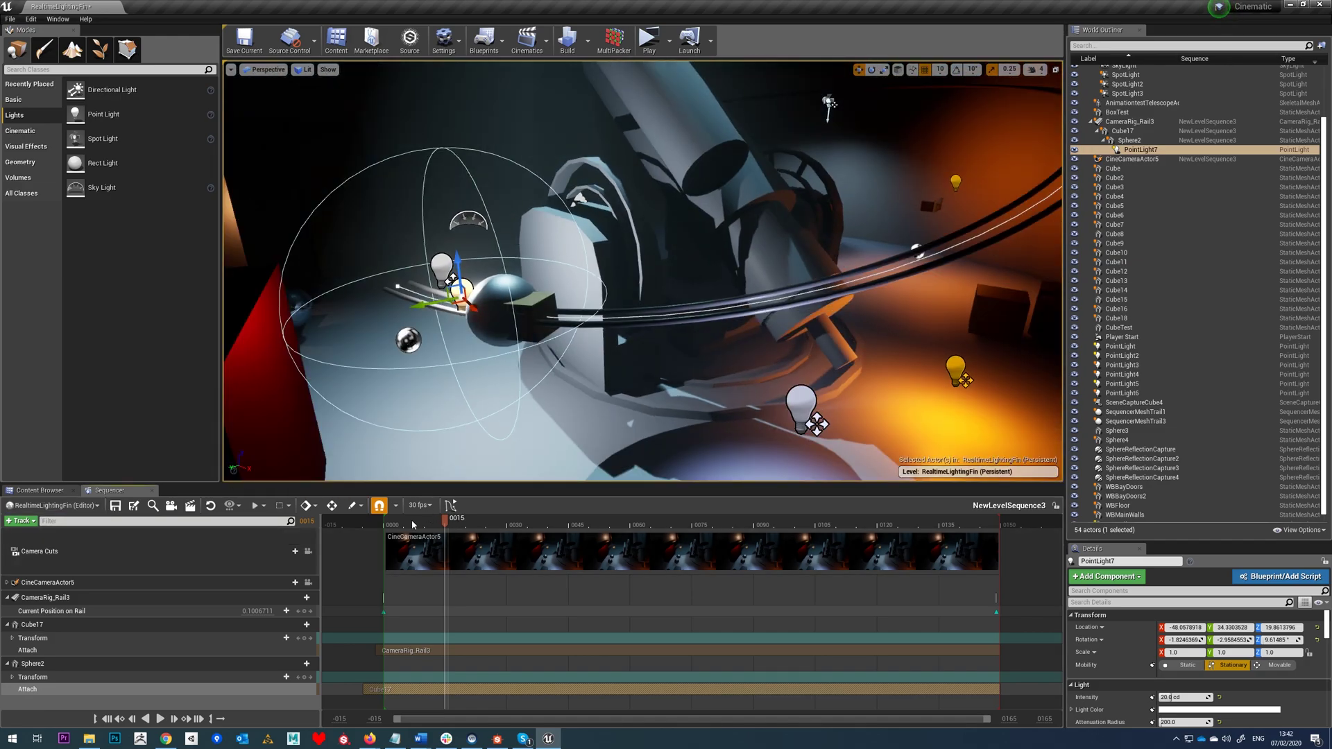
left_click_drag(413, 523, 527, 521)
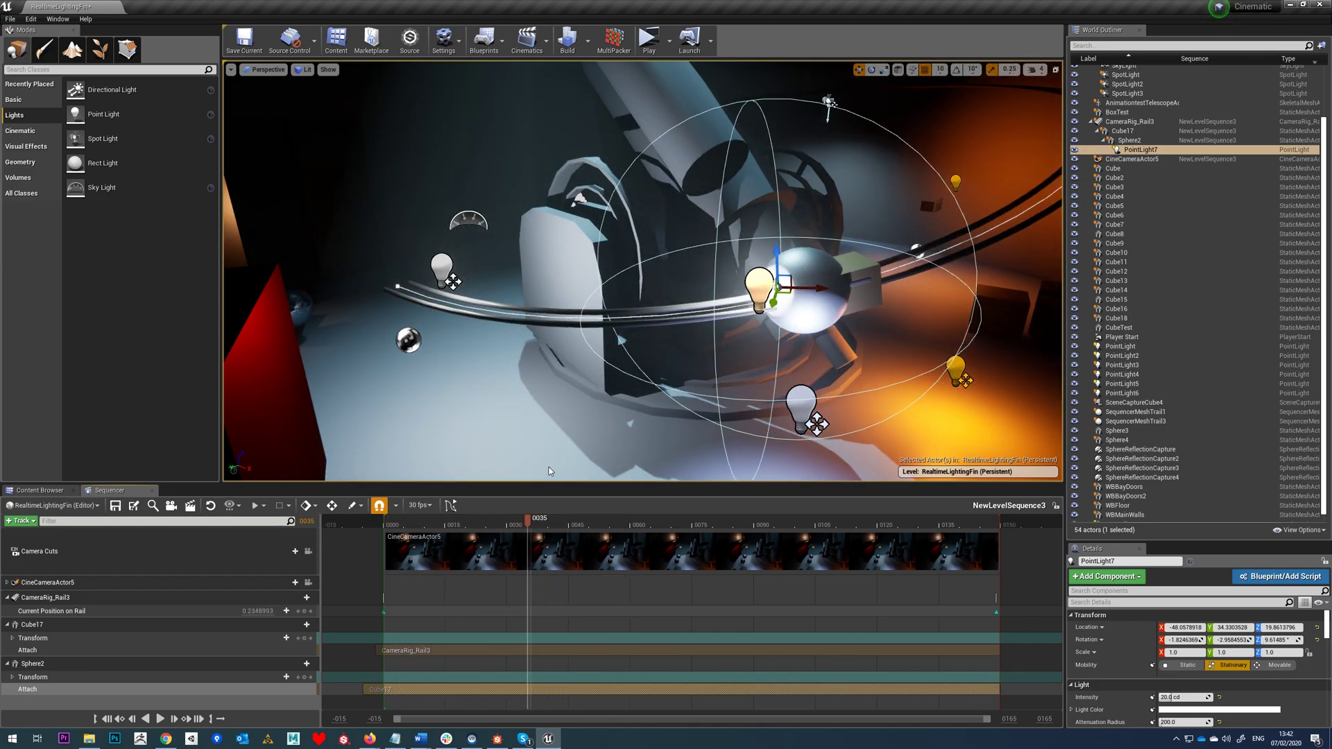
left_click(562, 426)
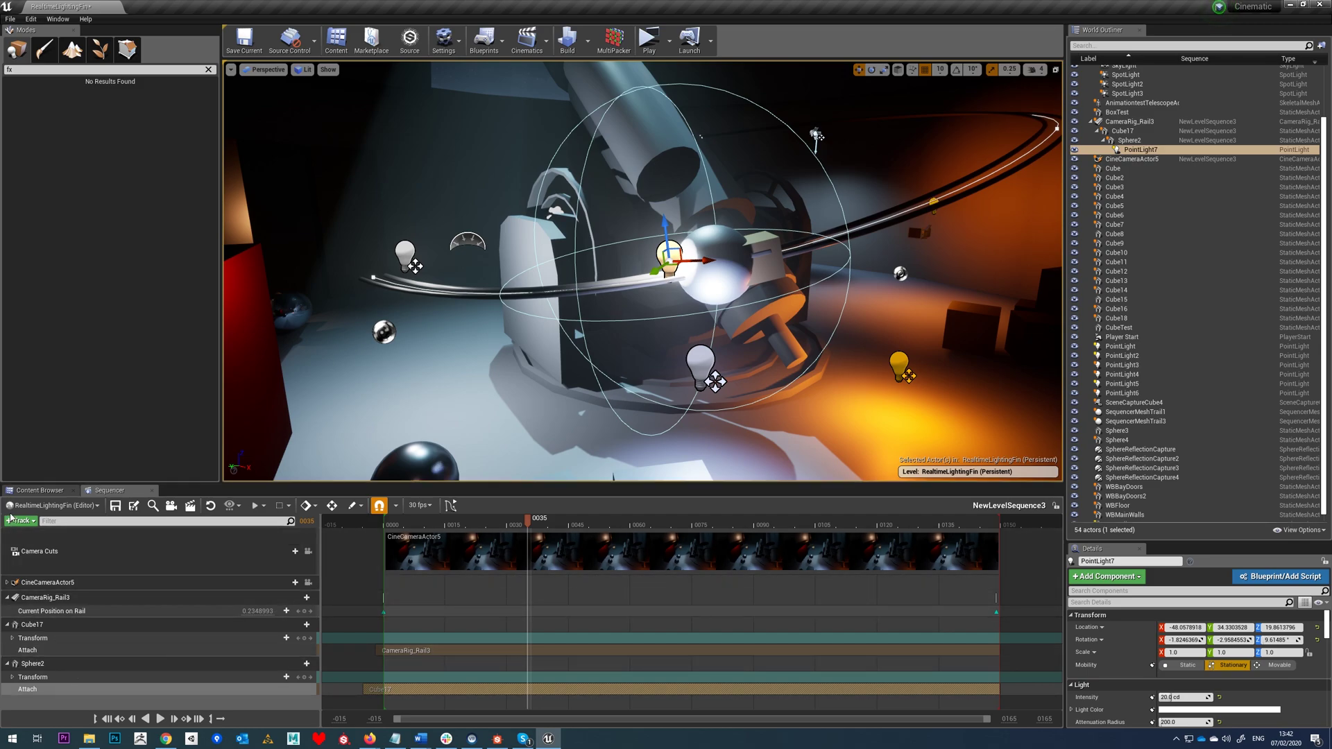
Add PointLight7 to the level sequence as an actor track.
left_click(28, 520)
mouse_move(102, 533)
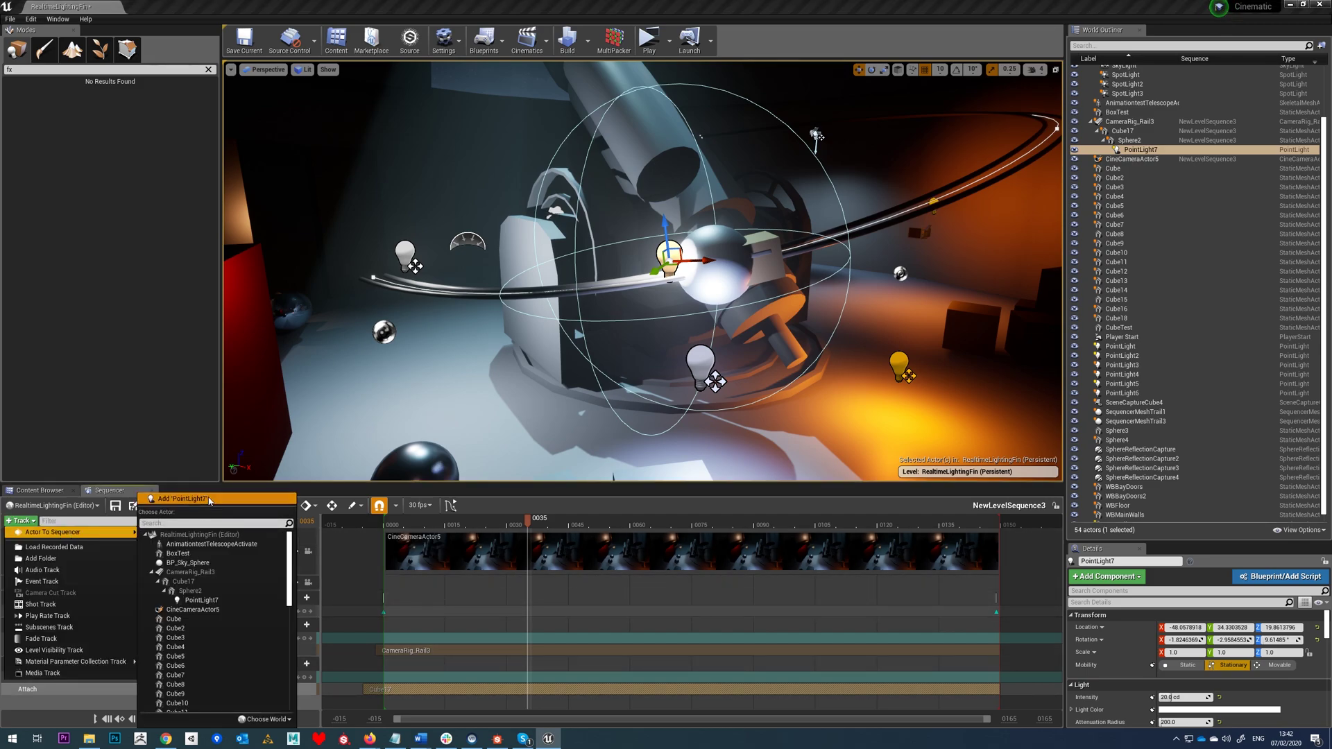
left_click(210, 499)
Key PointLight7's Light Color at frame 0 and set its G channel to 0 for magenta.
left_click(461, 522)
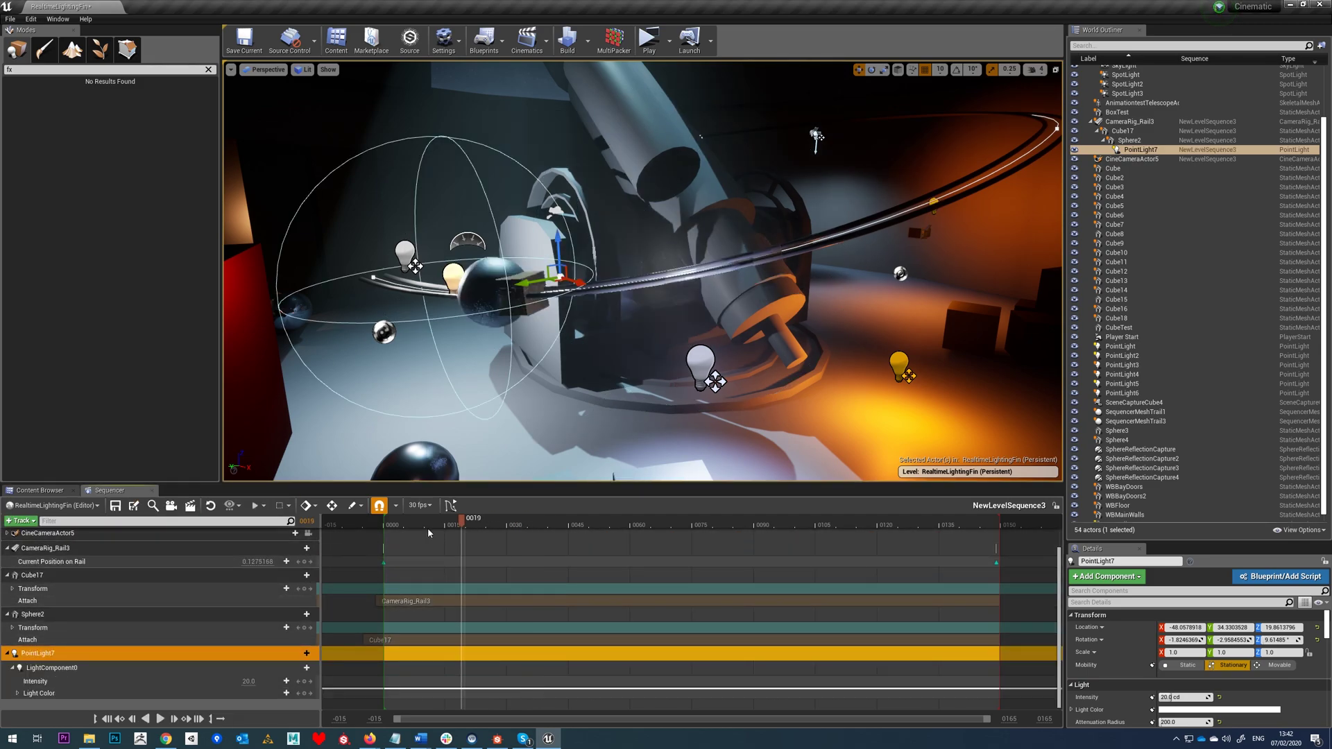
left_click(388, 523)
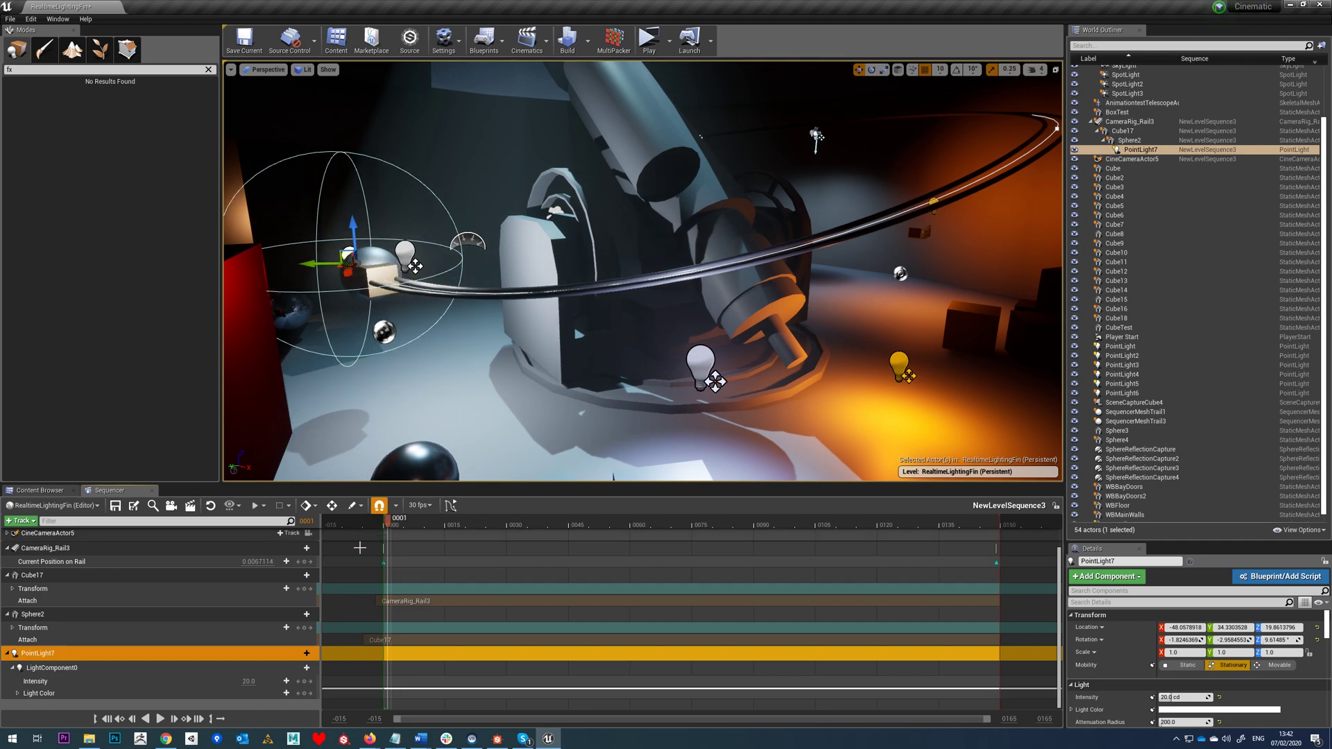
left_click(18, 692)
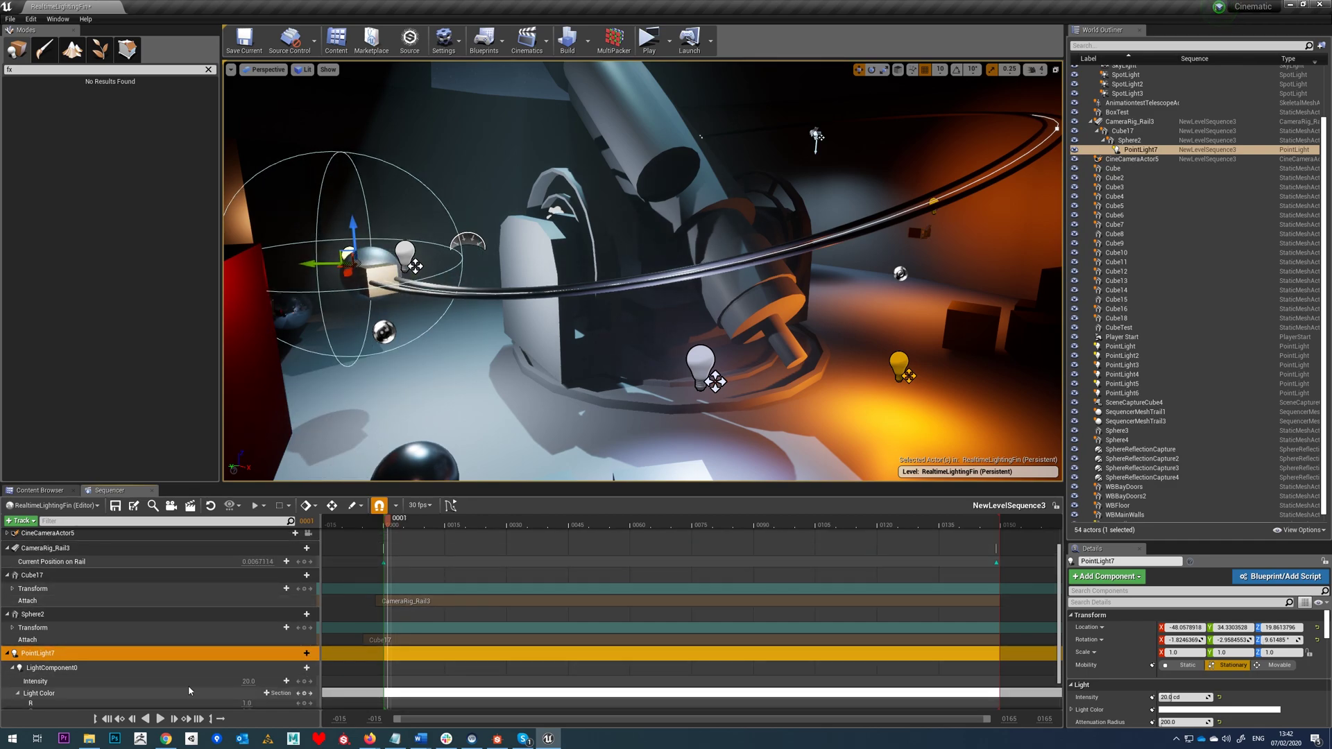
scroll(189, 691, "down", 1)
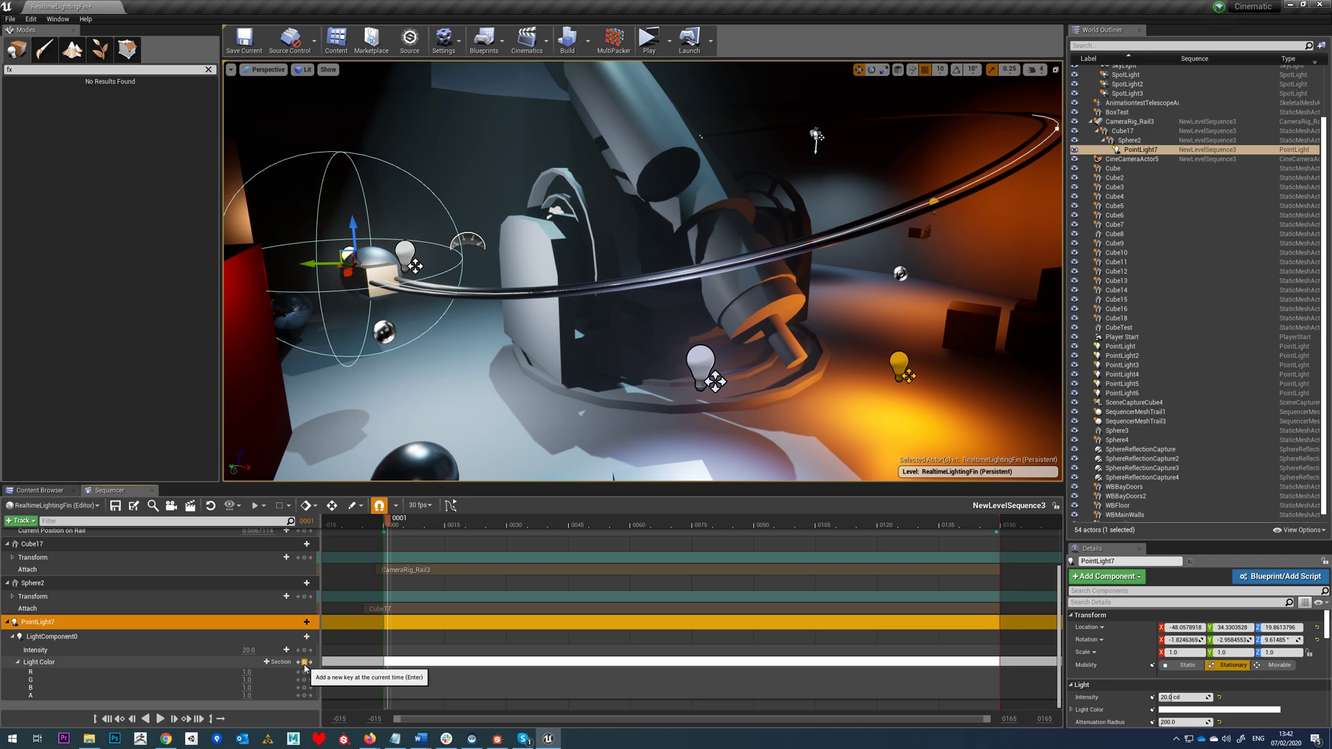
left_click(106, 719)
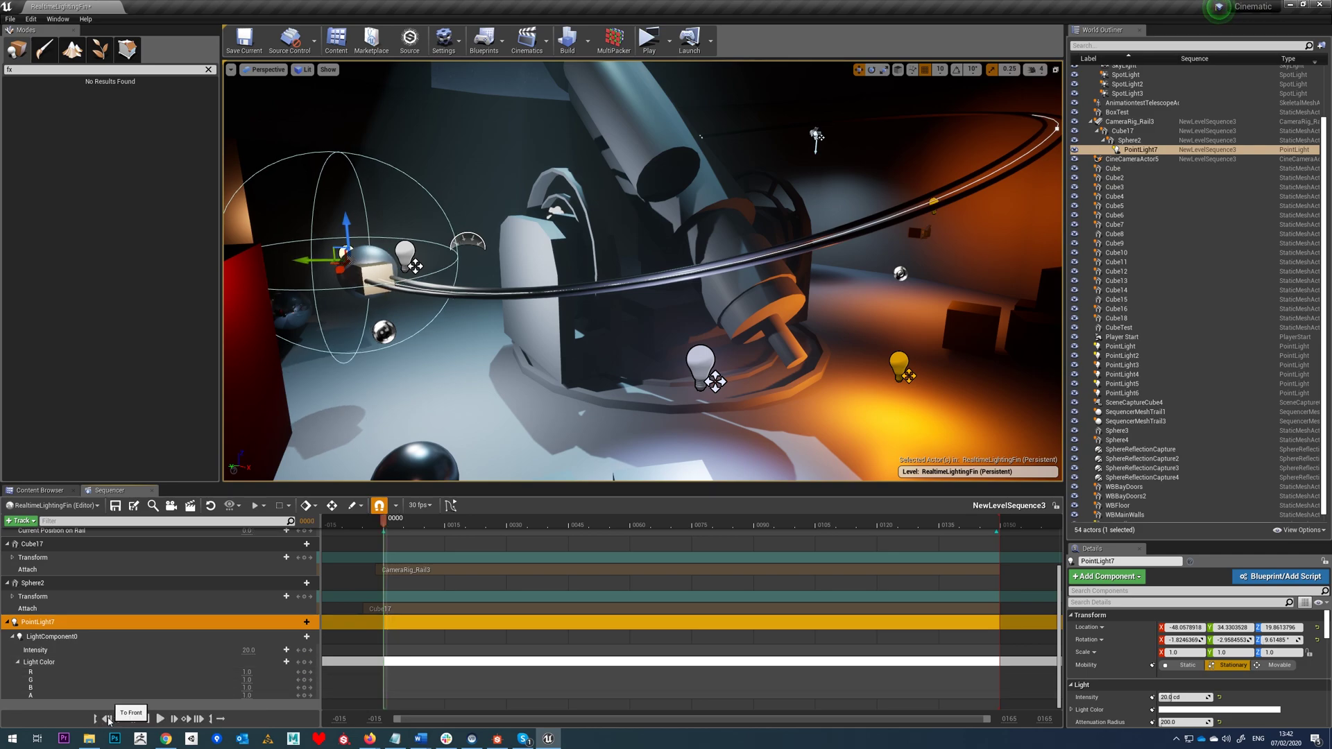
left_click(306, 663)
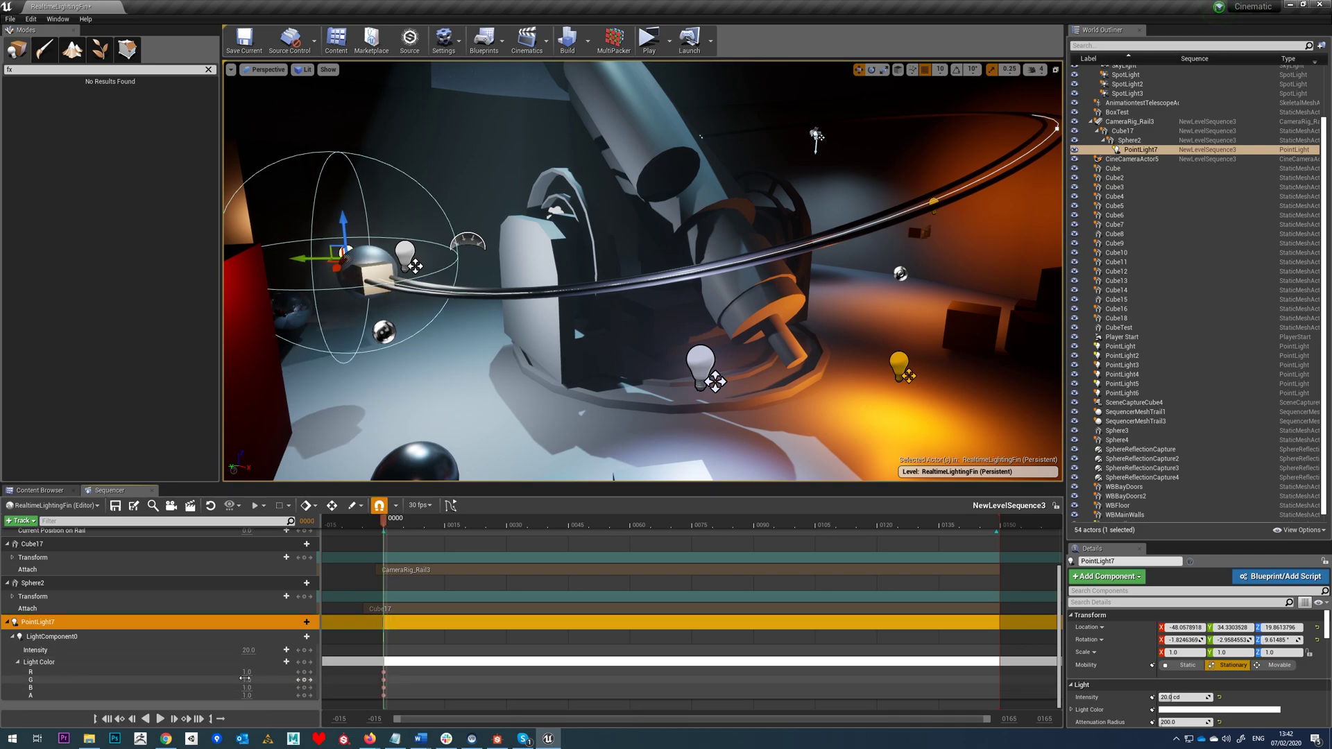
type("0")
key("Return")
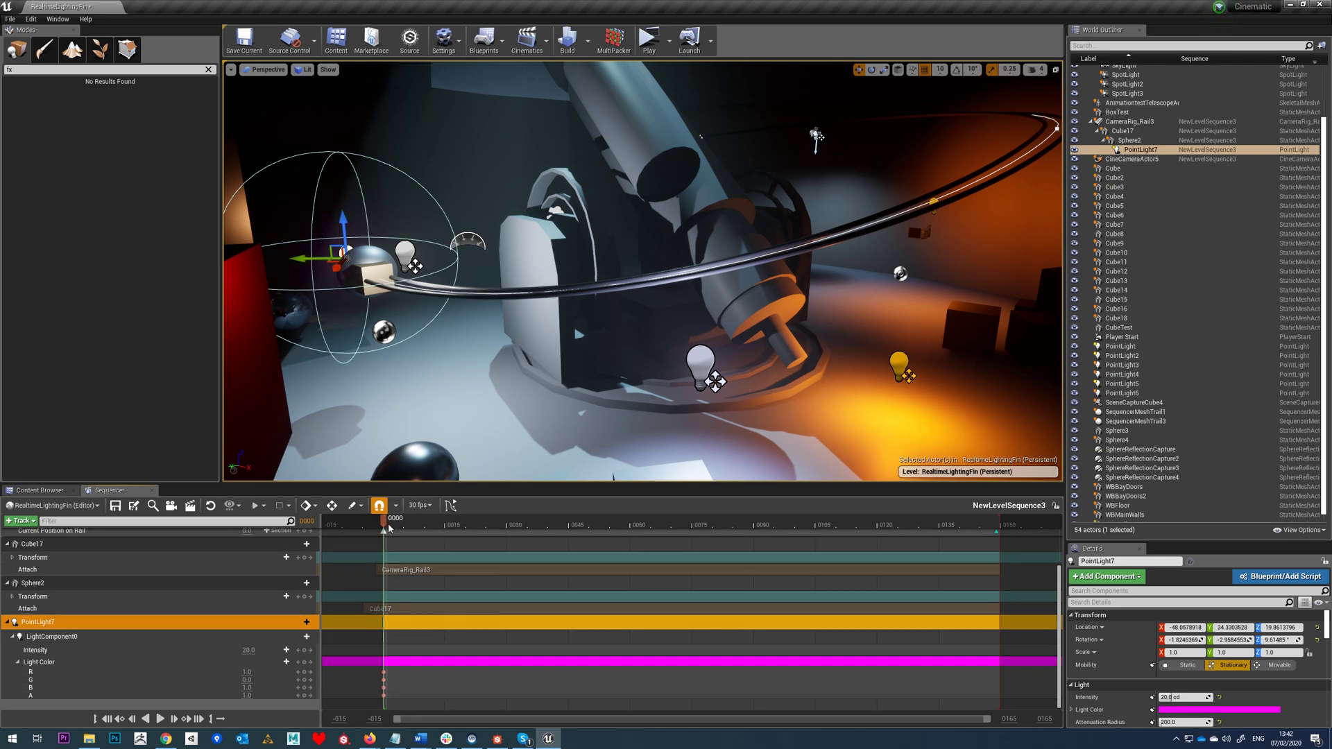
At frame 15, key PointLight7's Light Color to cyan with G set to 1 and R set to 0.
left_click(447, 524)
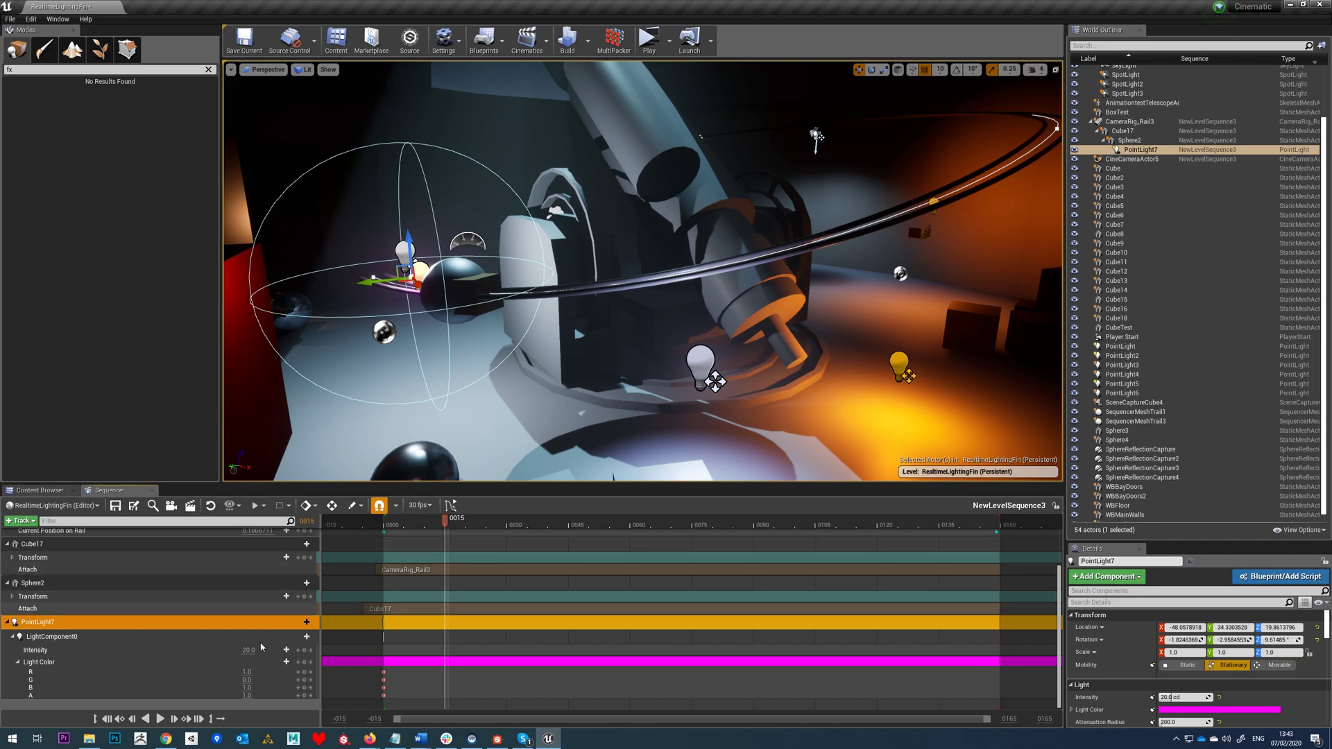
left_click(247, 680)
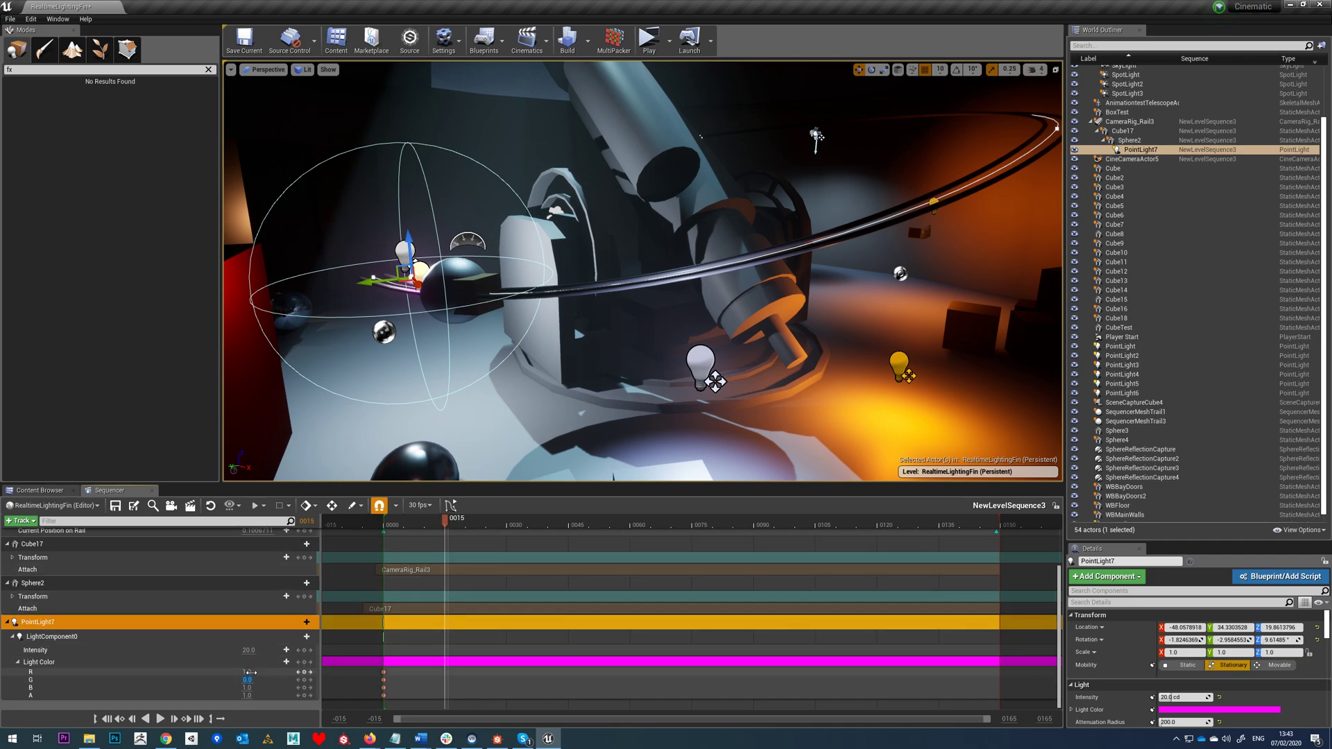
type("1")
key("Return")
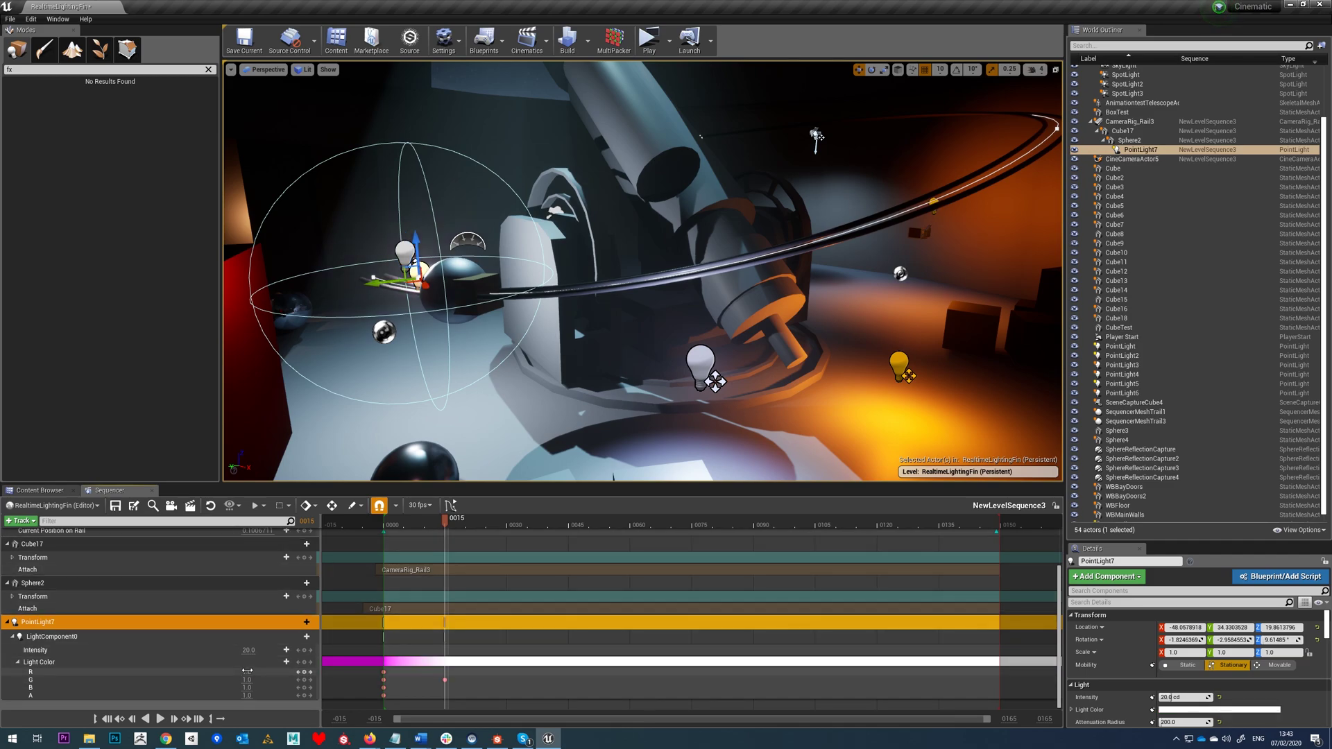
left_click(247, 671)
type("0")
key("Return")
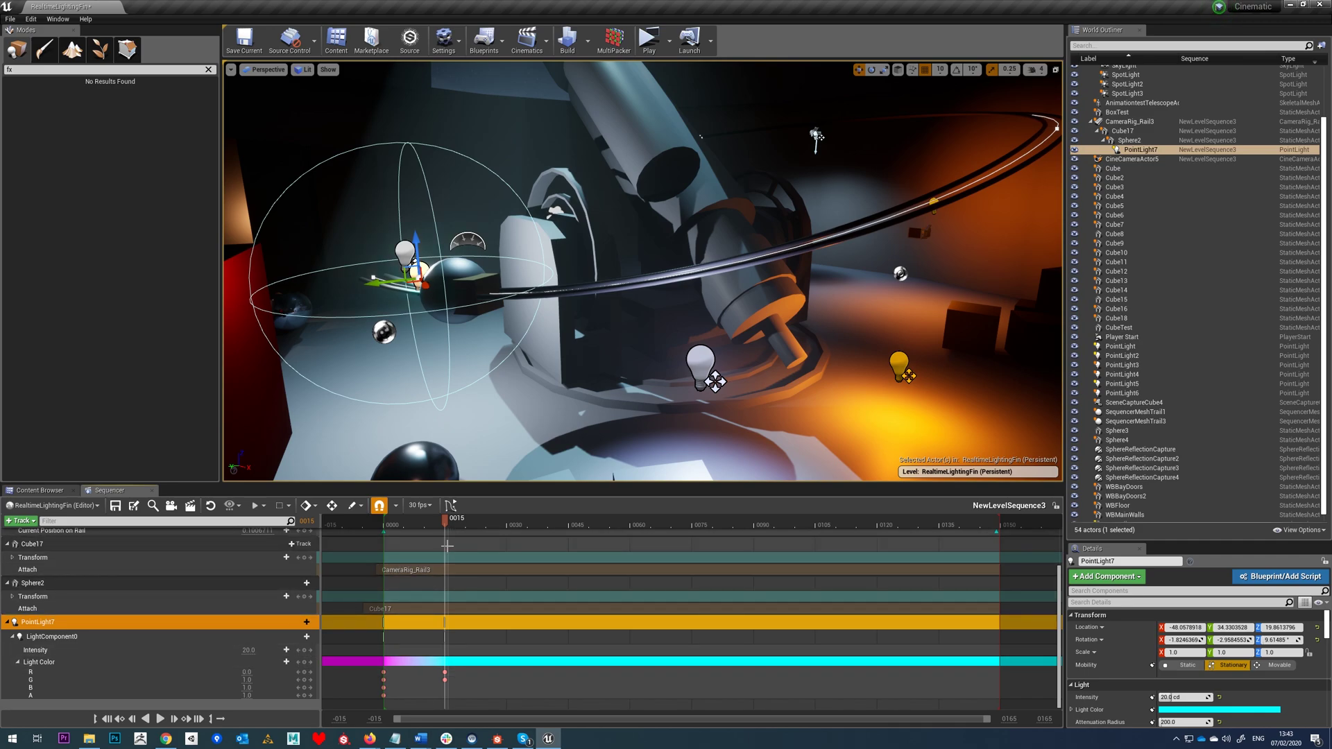
Copy the magenta Light Color keys from frame 0 to frame 30 and scrub back through the colour transition.
left_click_drag(446, 527, 511, 525)
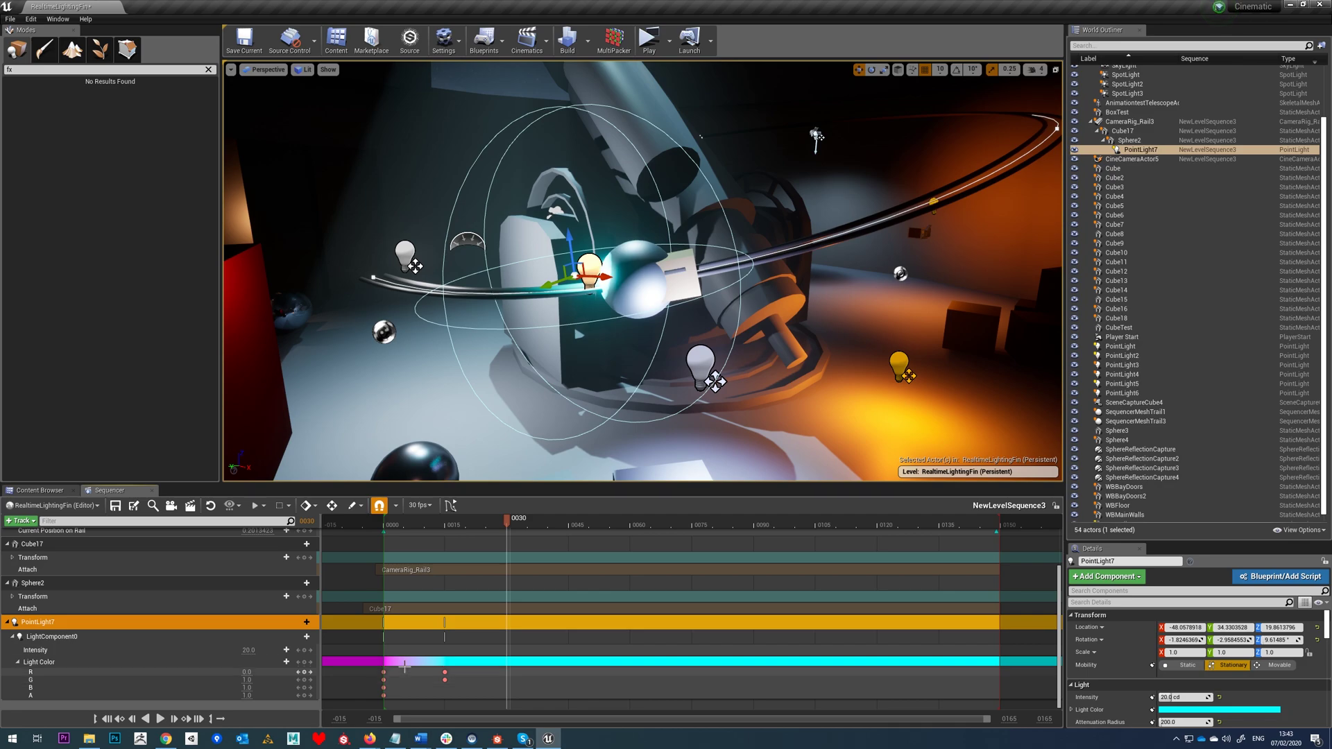
left_click(382, 683)
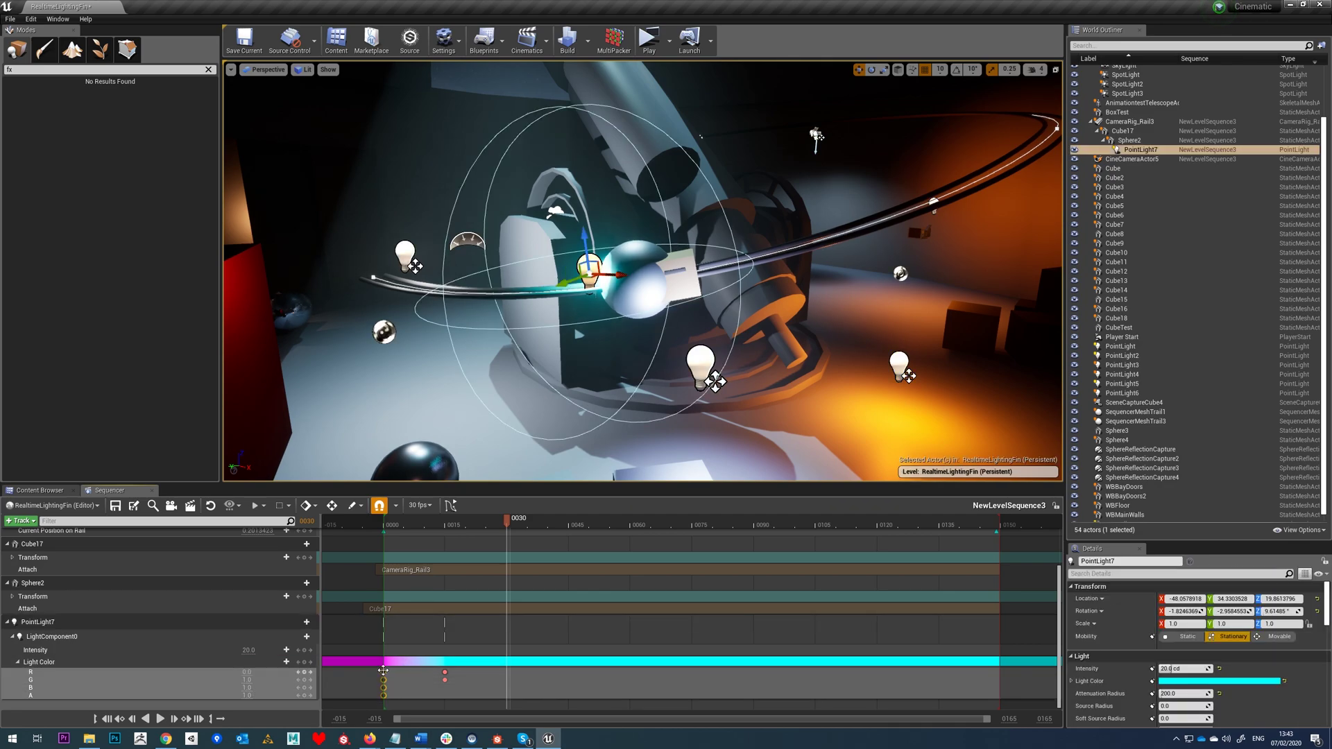
right_click(383, 675)
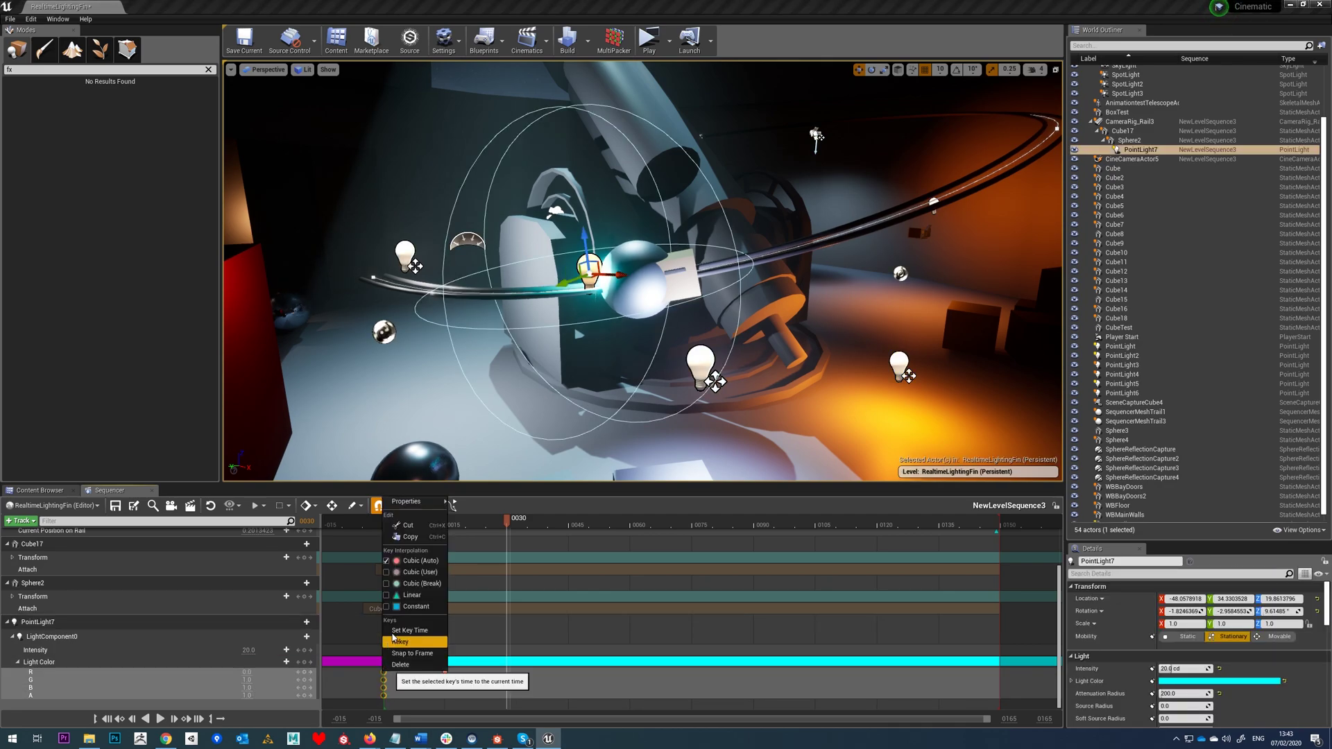
left_click(408, 536)
right_click(509, 656)
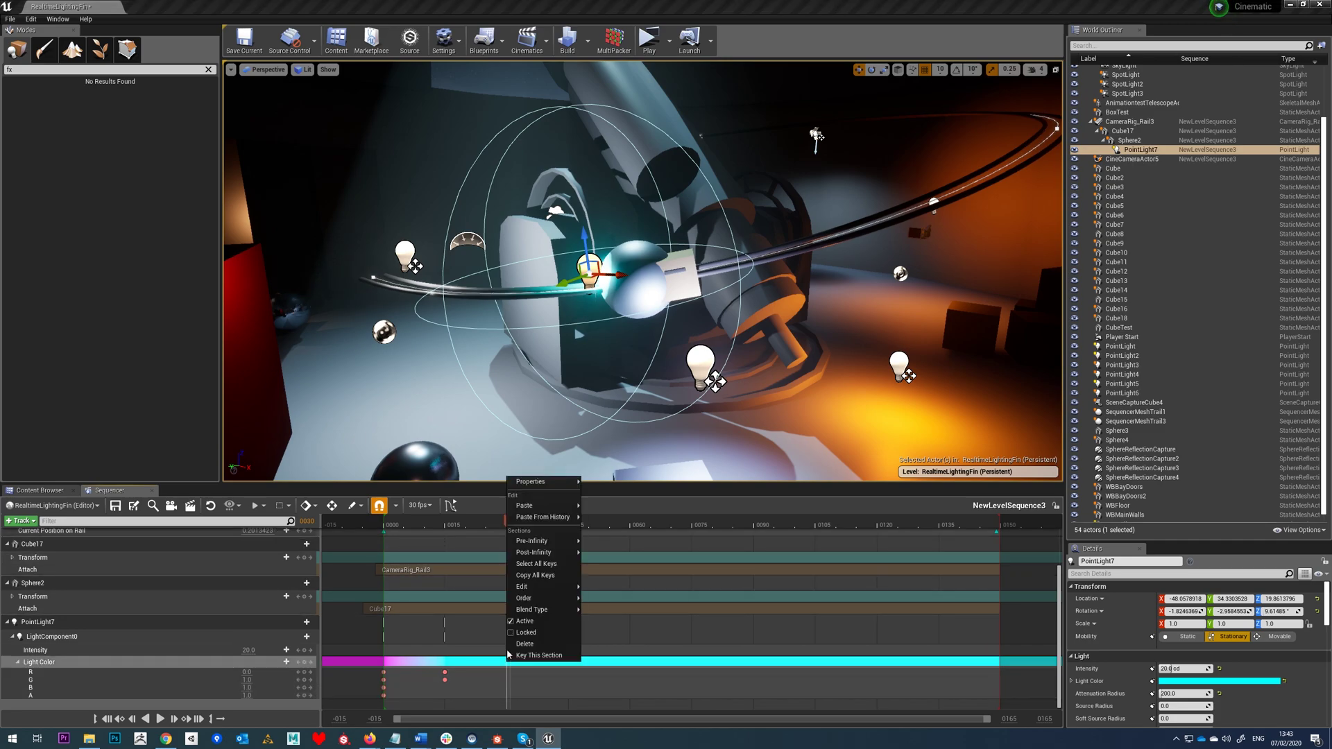
mouse_move(527, 505)
left_click(605, 516)
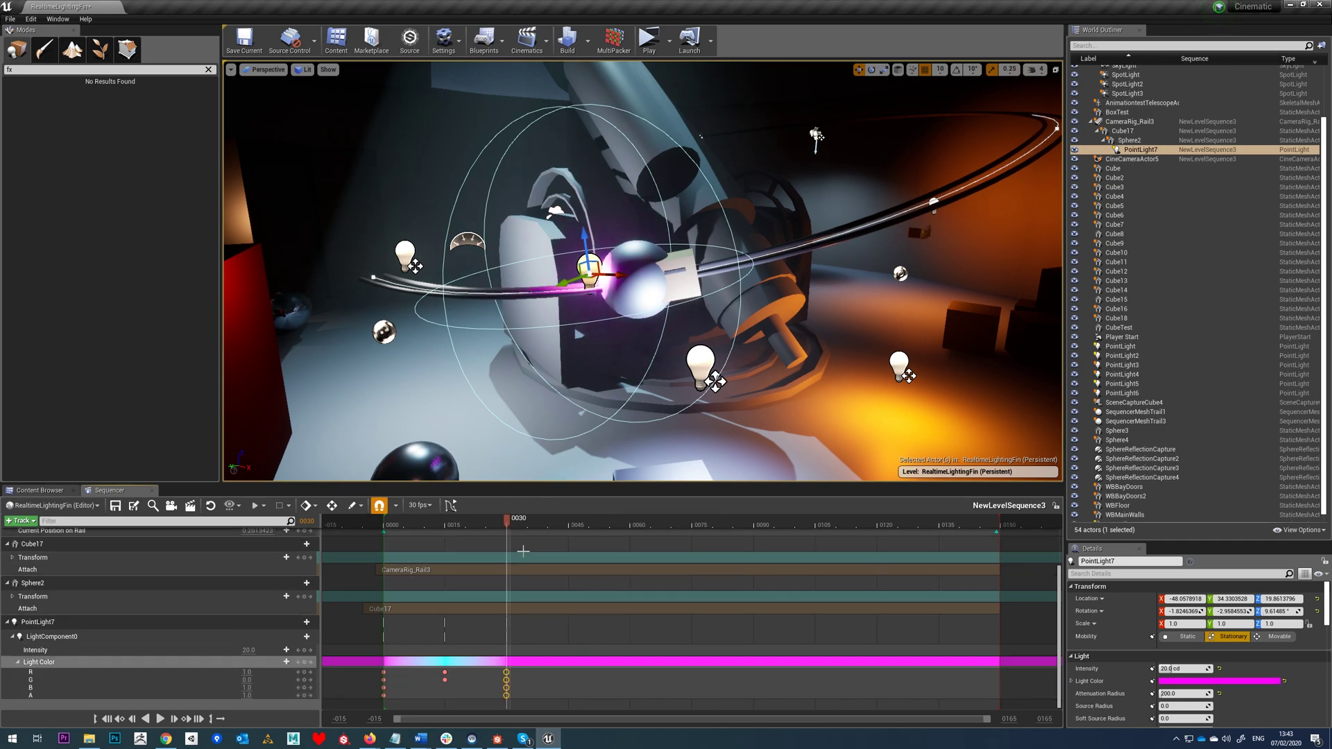
left_click_drag(523, 550, 430, 632)
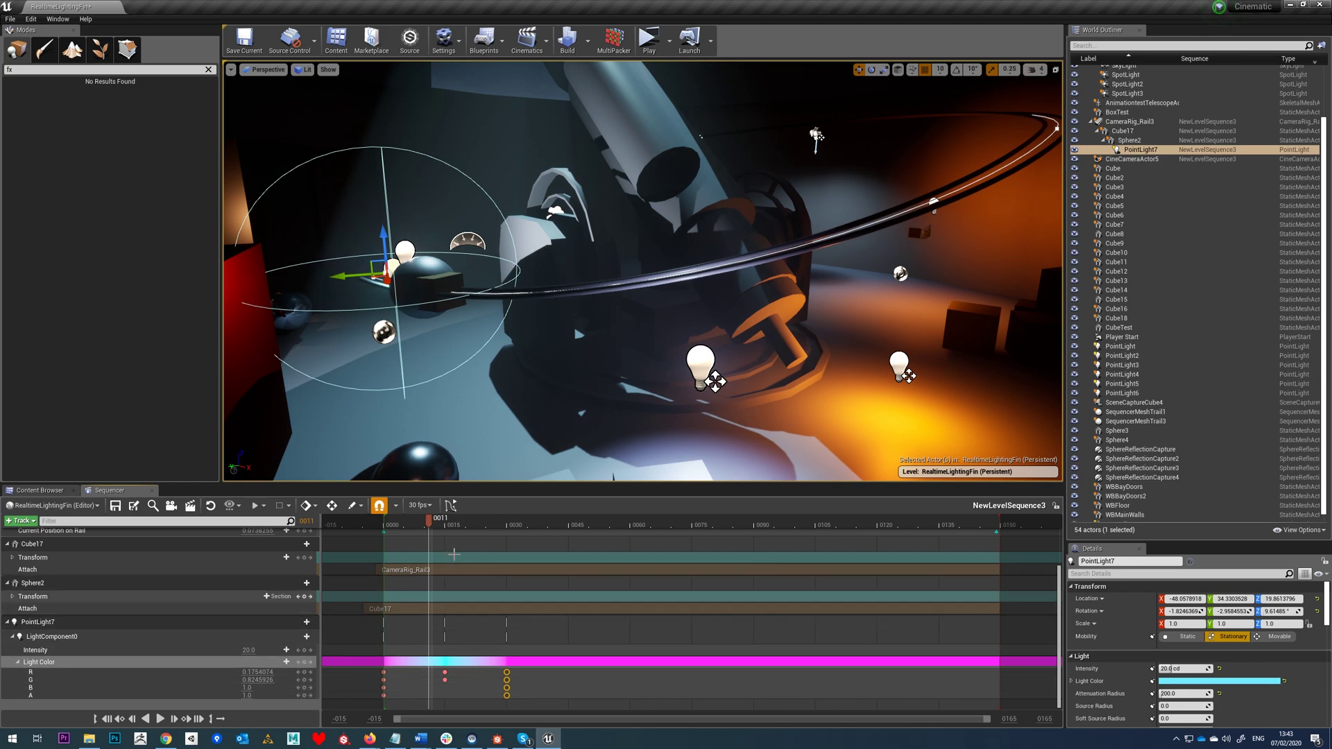
Set the post-infinity extrapolation of PointLight7's Light Color curves to Cycle in the curve editor.
left_click(451, 506)
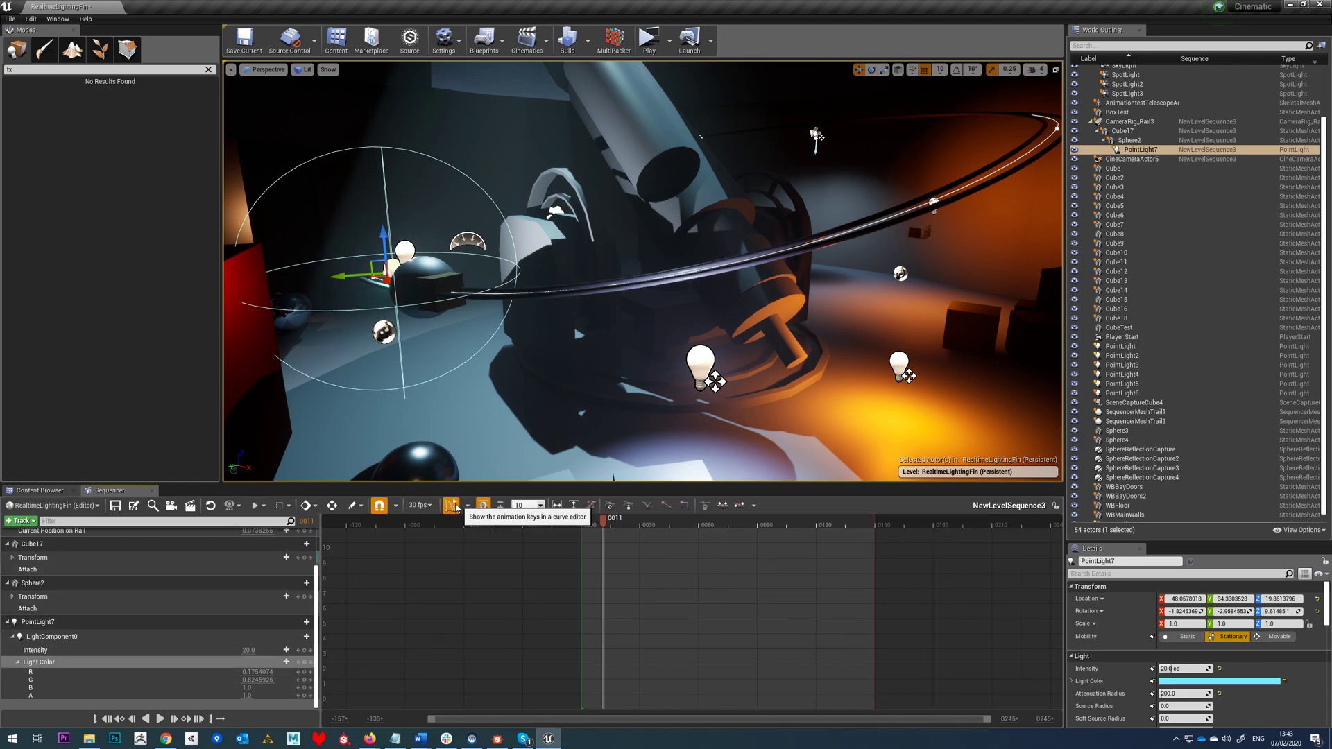
left_click(104, 665)
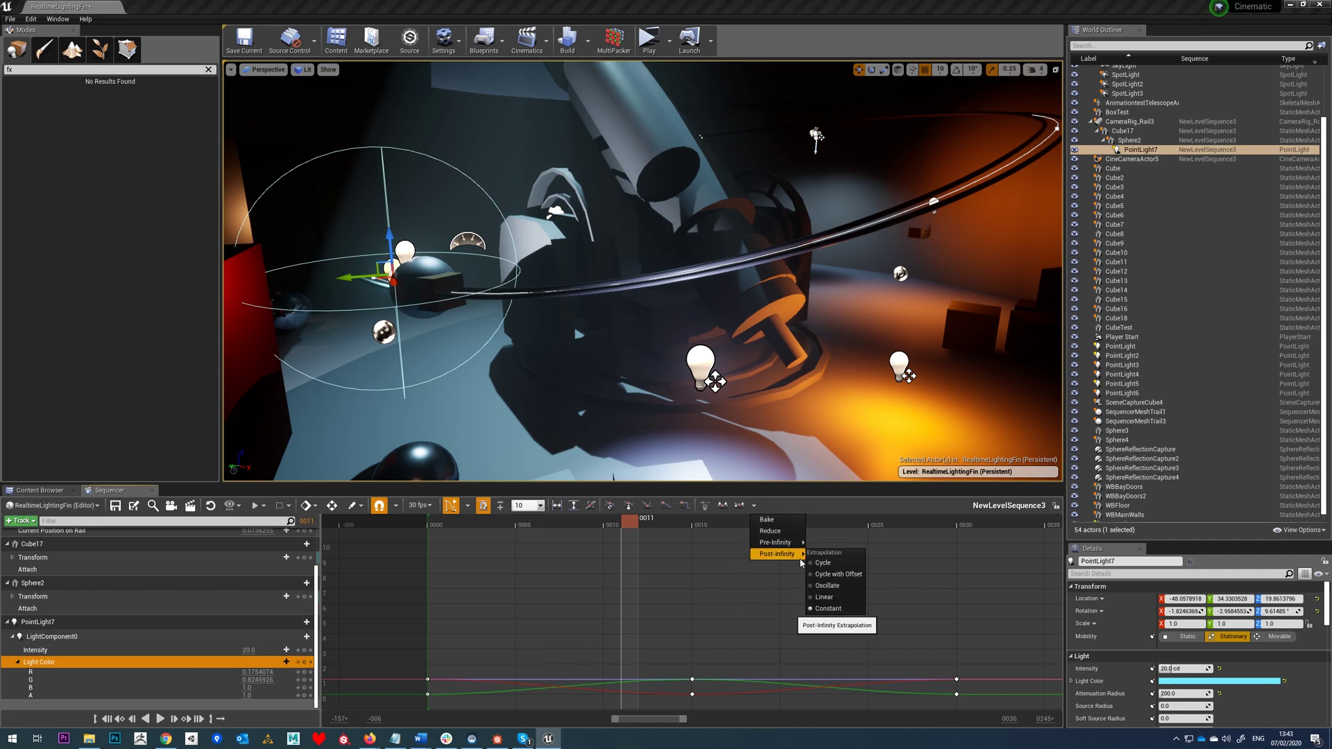
left_click(832, 559)
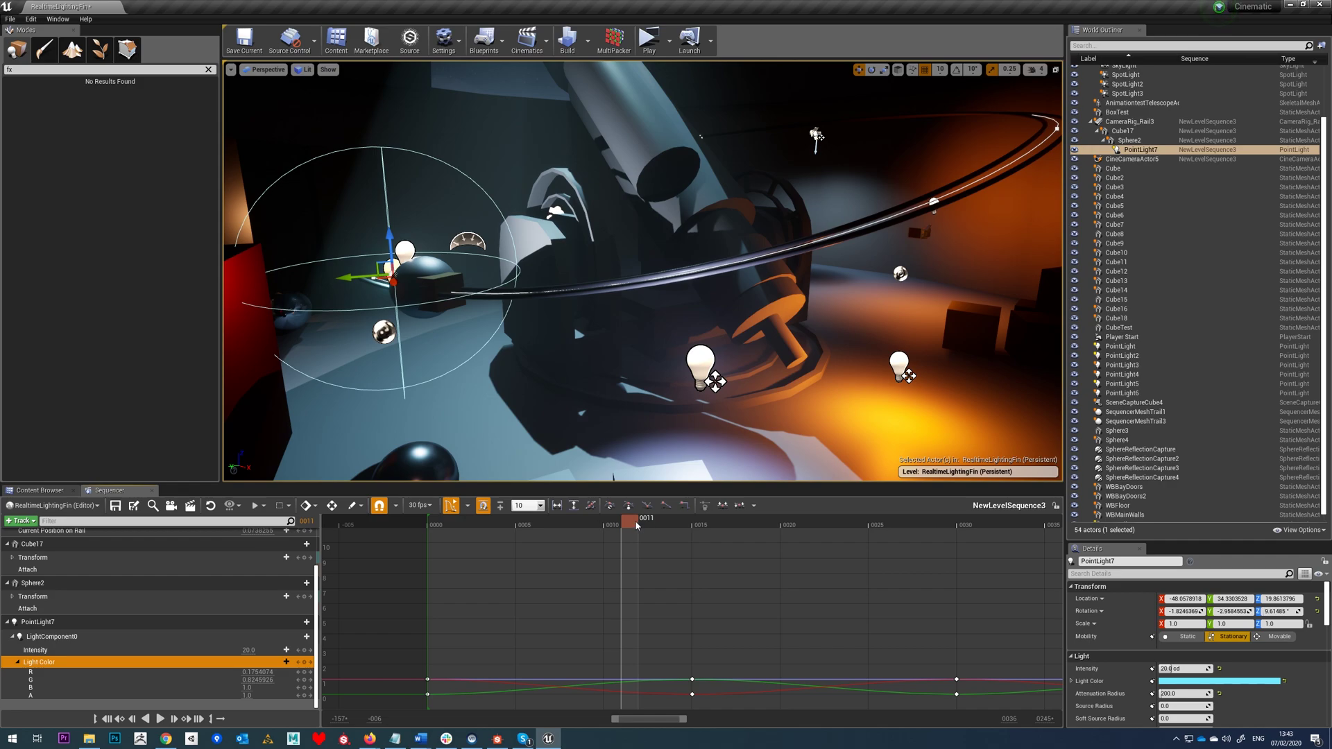
left_click_drag(636, 525, 765, 561)
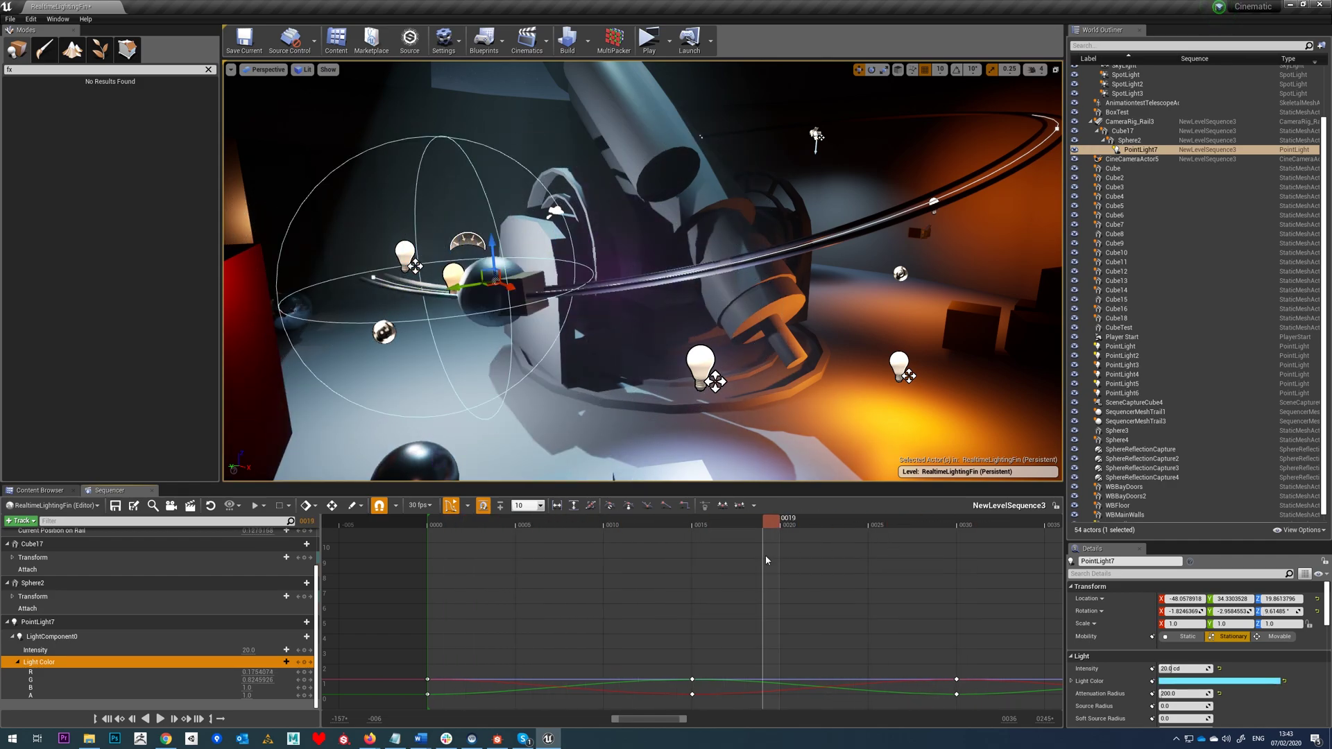
left_click_drag(614, 720, 550, 733)
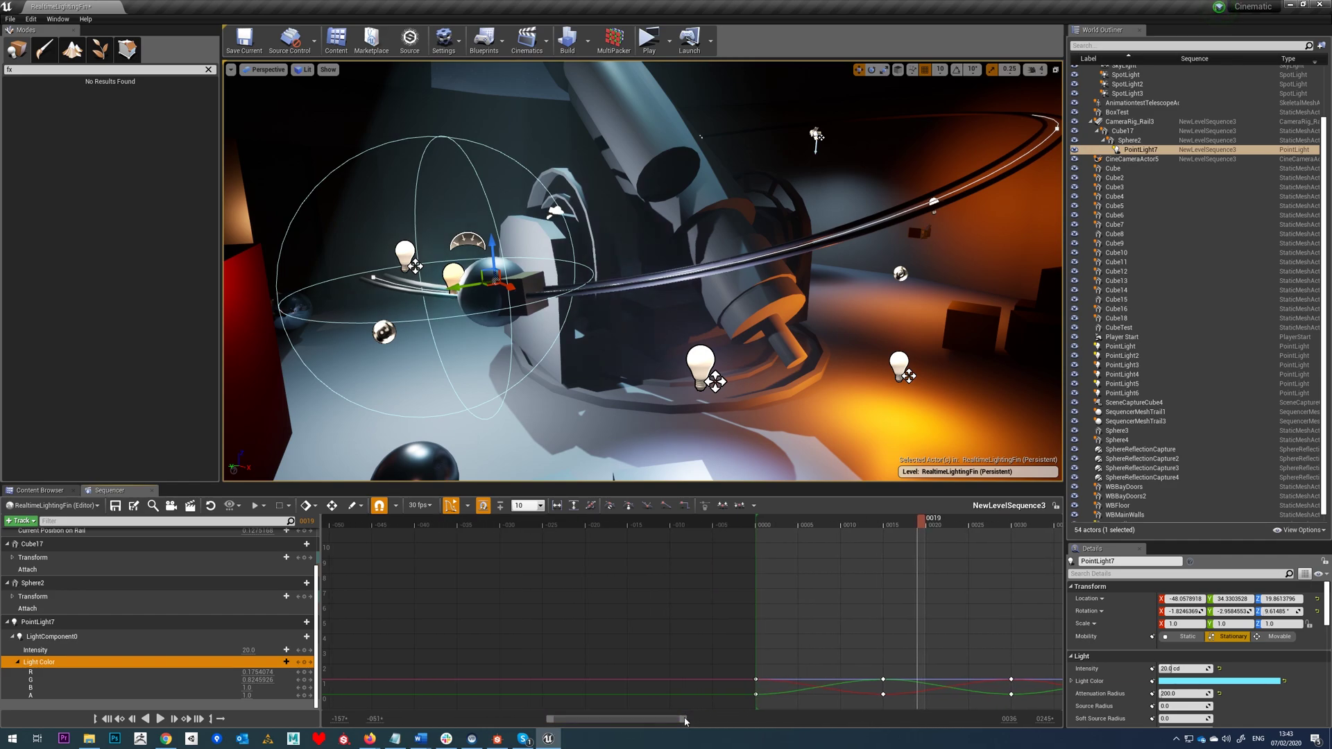
left_click_drag(683, 720, 961, 728)
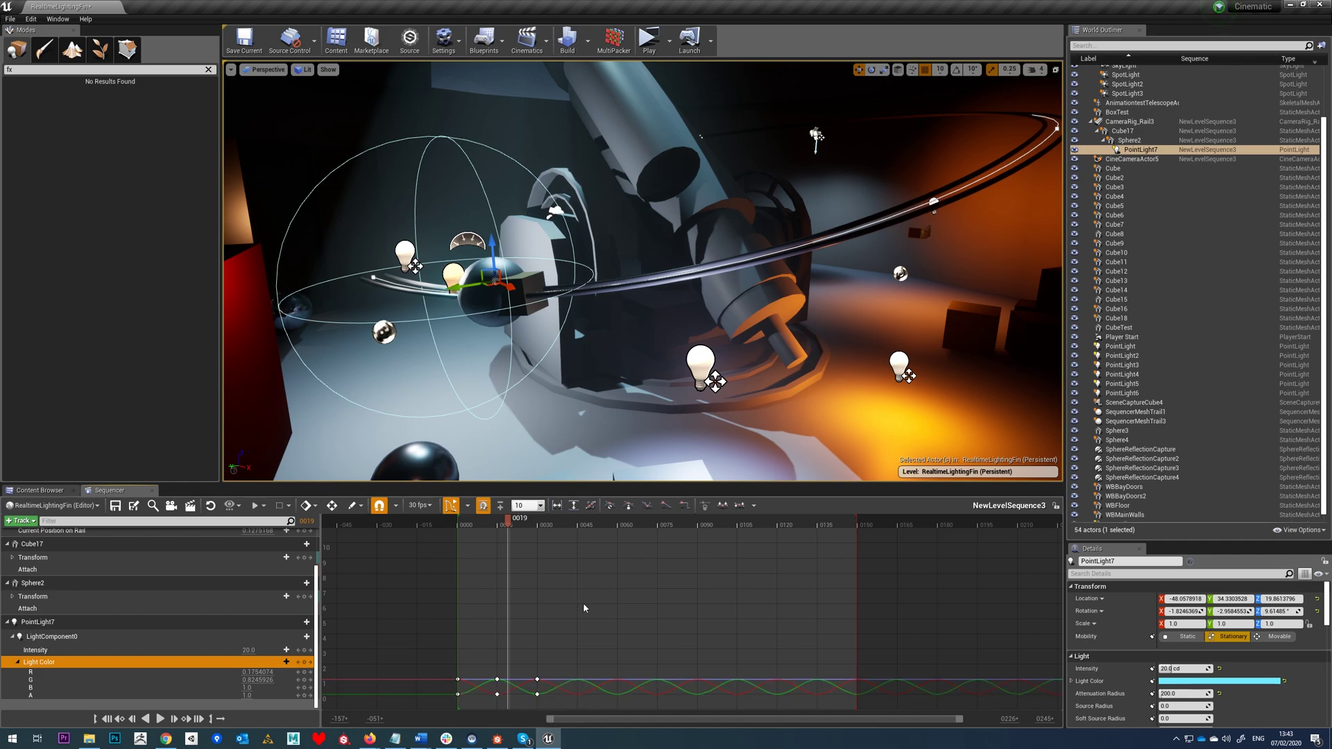
Play and scrub the sequence with the viewport in game view to examine the colour-changing light travelling around the telescope.
left_click_drag(479, 522, 462, 522)
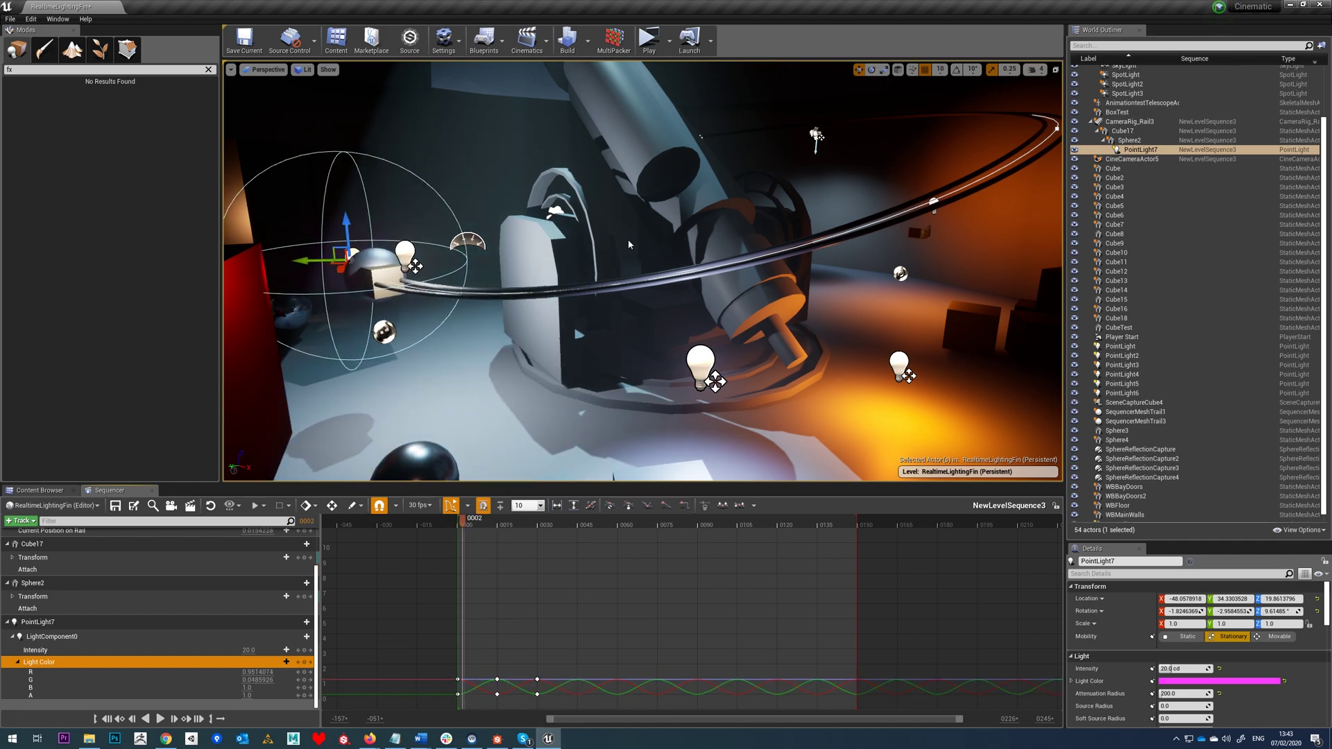
mouse_move(640, 231)
right_mouse_down()
mouse_move(666, 231)
mouse_move(640, 231)
right_mouse_up()
left_click(640, 231)
key("g")
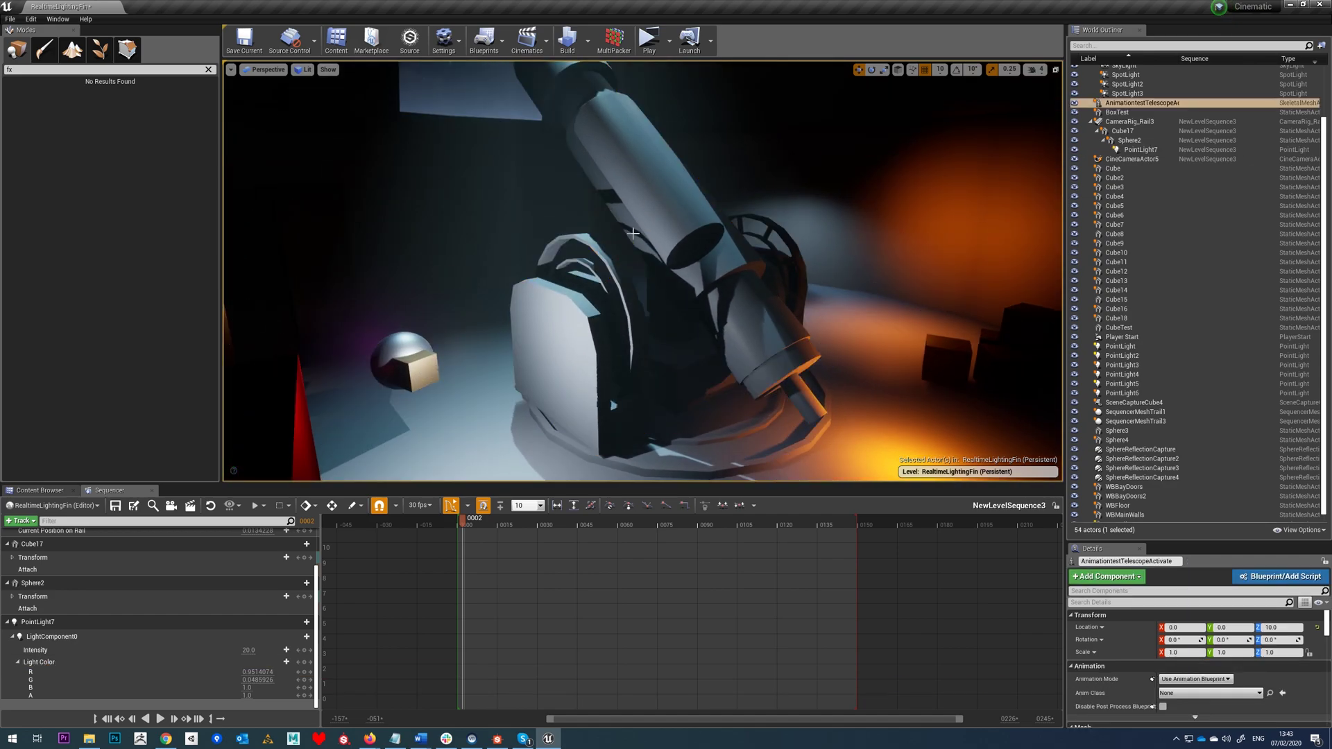
left_click(160, 719)
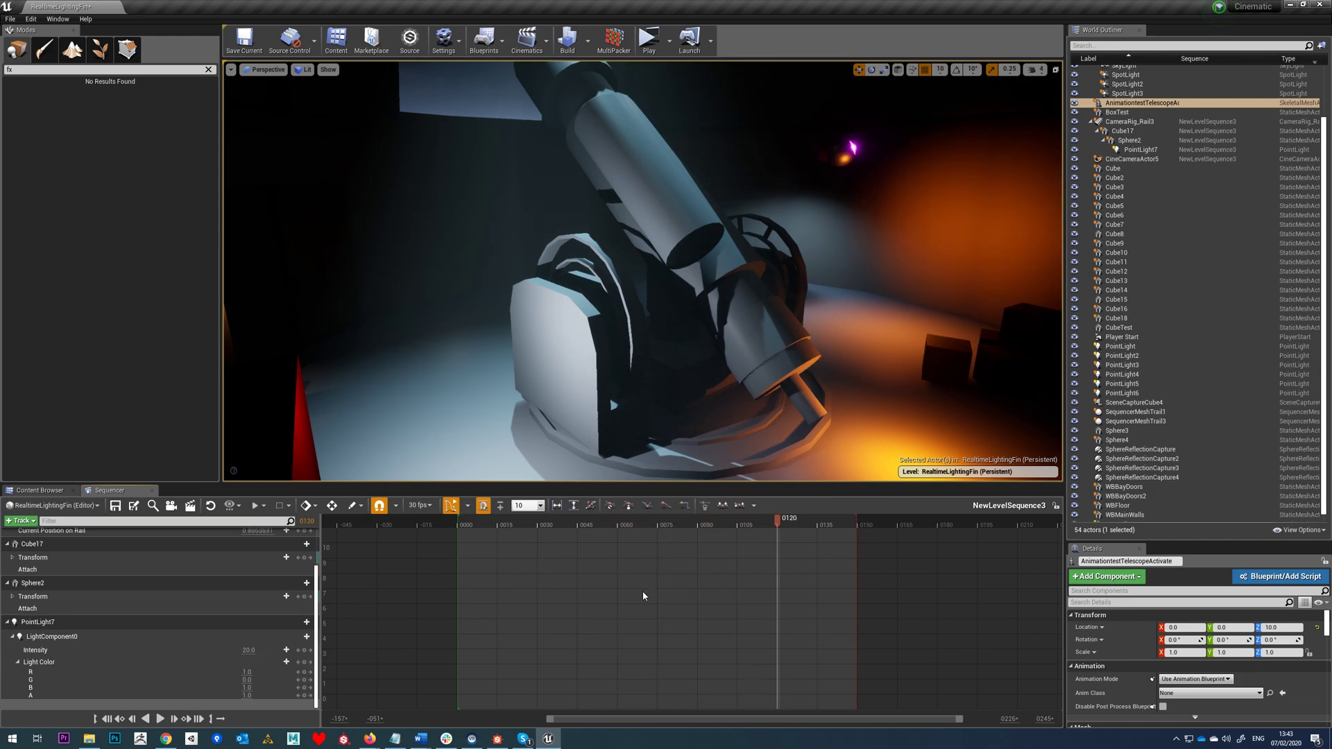
left_click_drag(467, 535, 679, 532)
right_click_drag(681, 330, 970, 336)
mouse_move(652, 283)
right_mouse_down()
mouse_move(721, 291)
mouse_move(676, 309)
mouse_move(653, 272)
right_mouse_up()
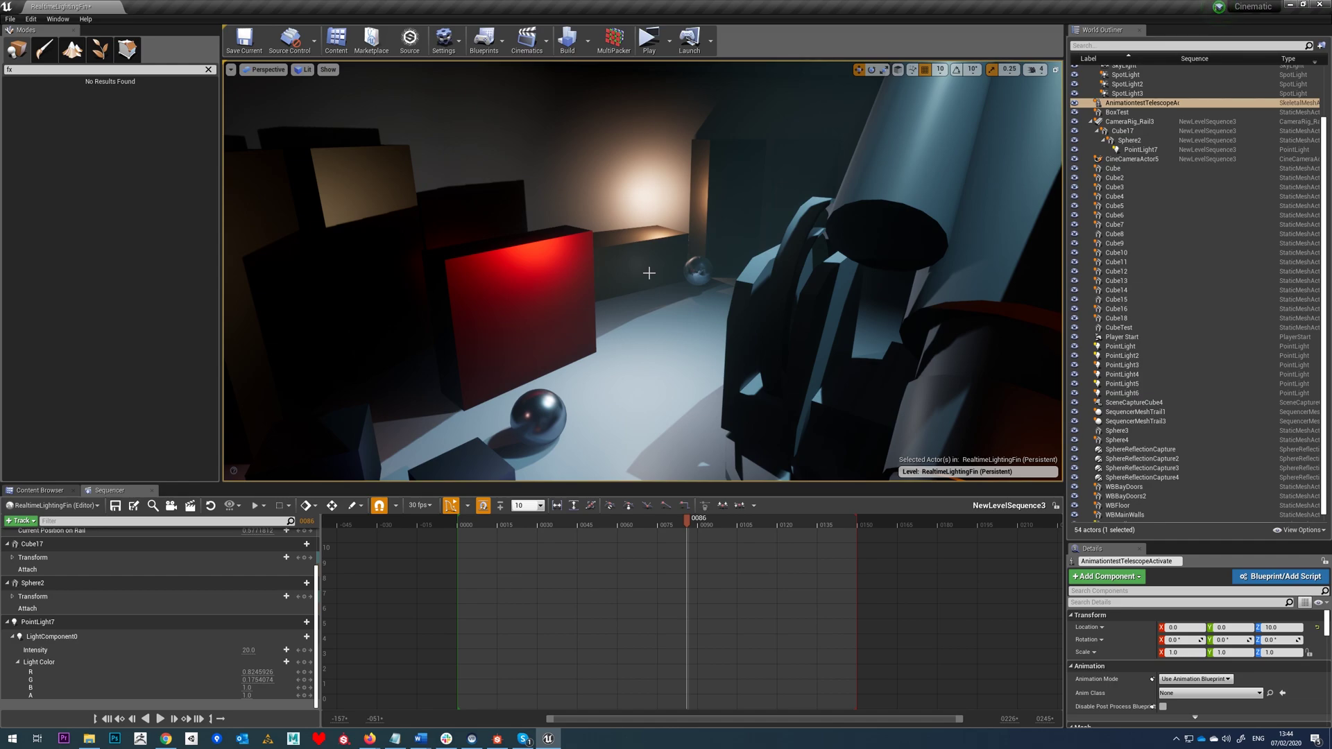